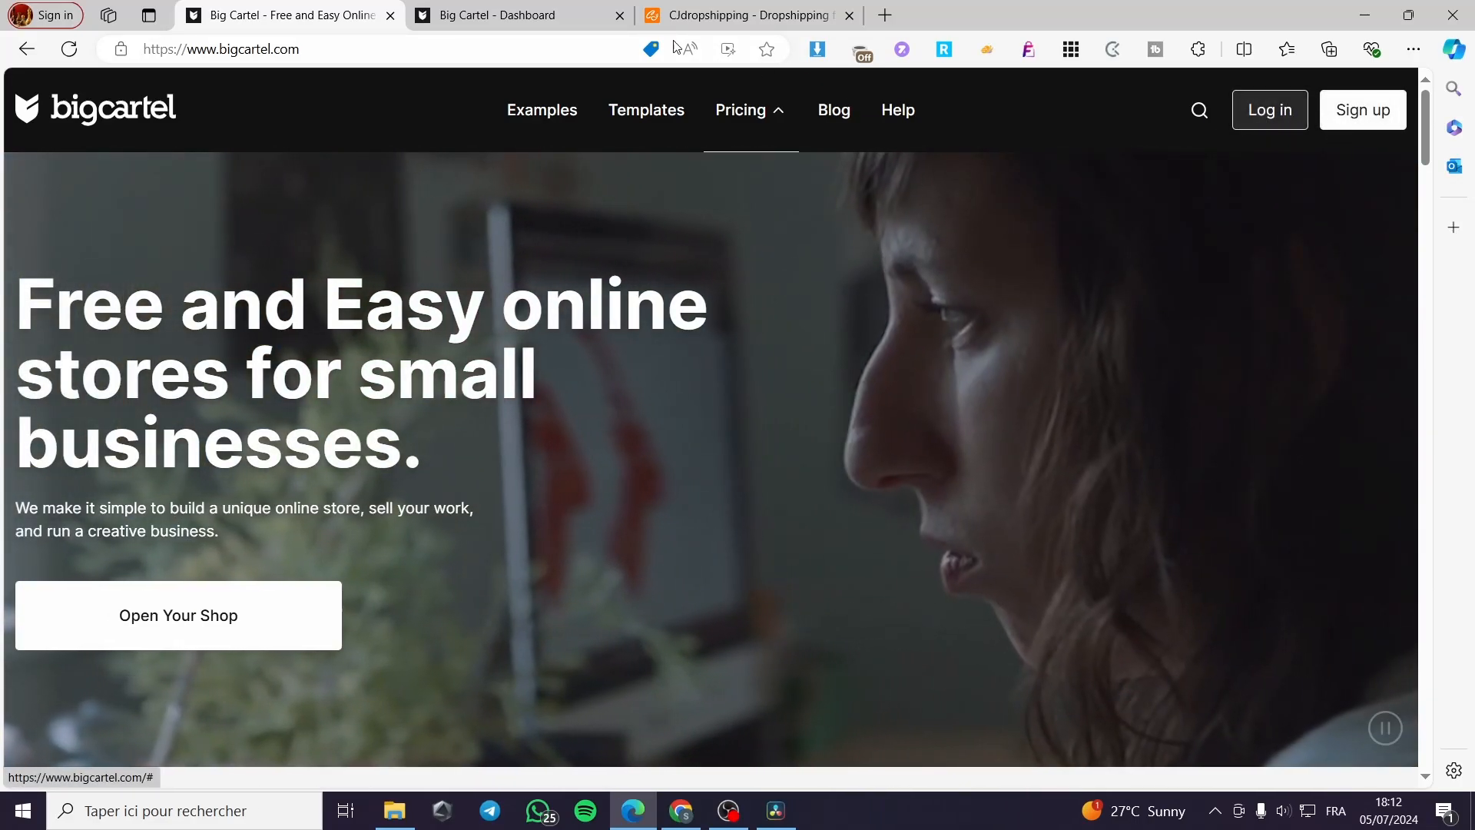
# Step: Look through the Big Cartel shop's dashboard, orders, products and discounts pages
pyautogui.click(513, 15)
pyautogui.scroll(-5, 1232, 413)
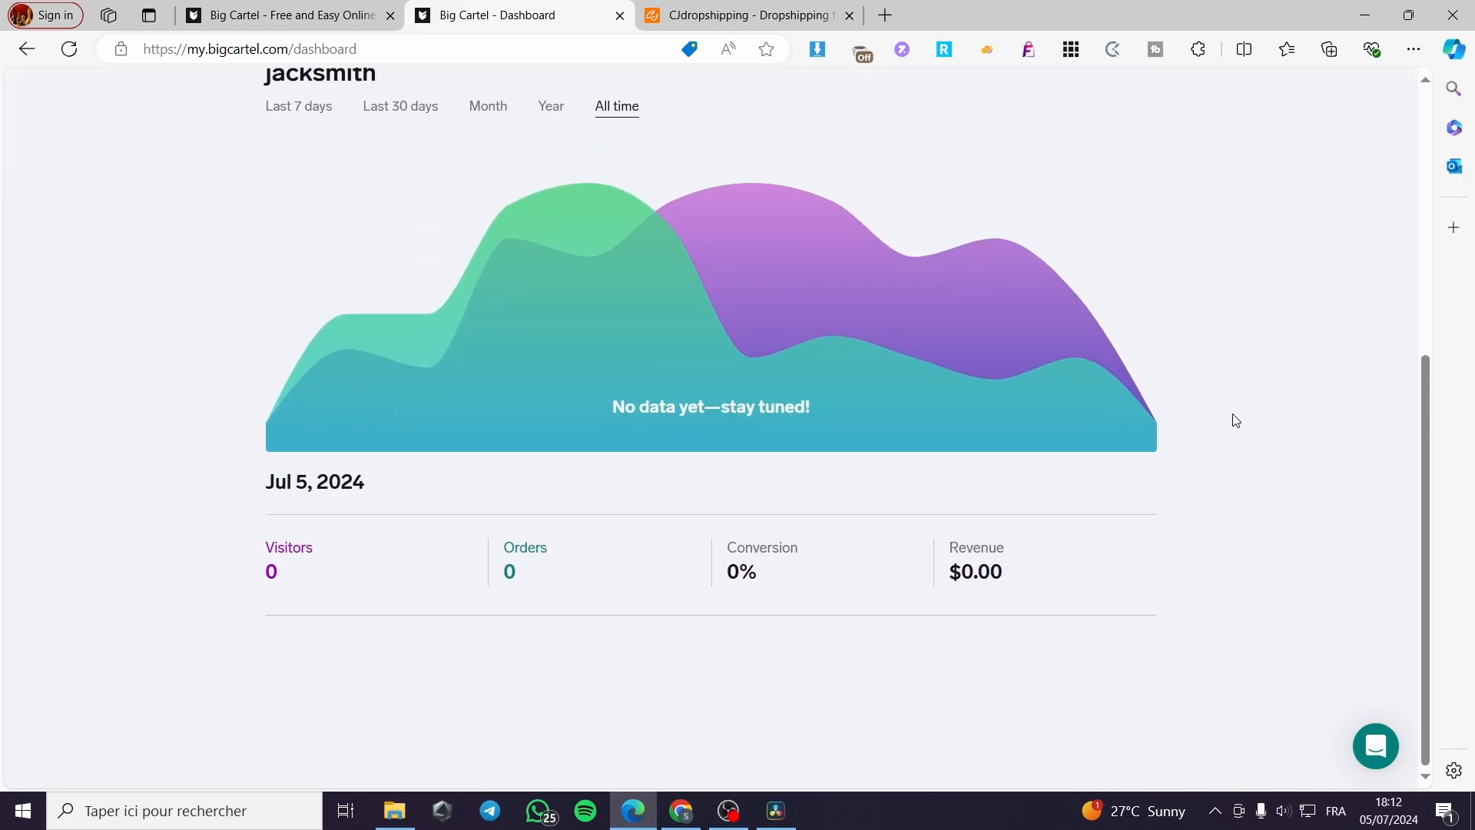
pyautogui.scroll(5, 1233, 413)
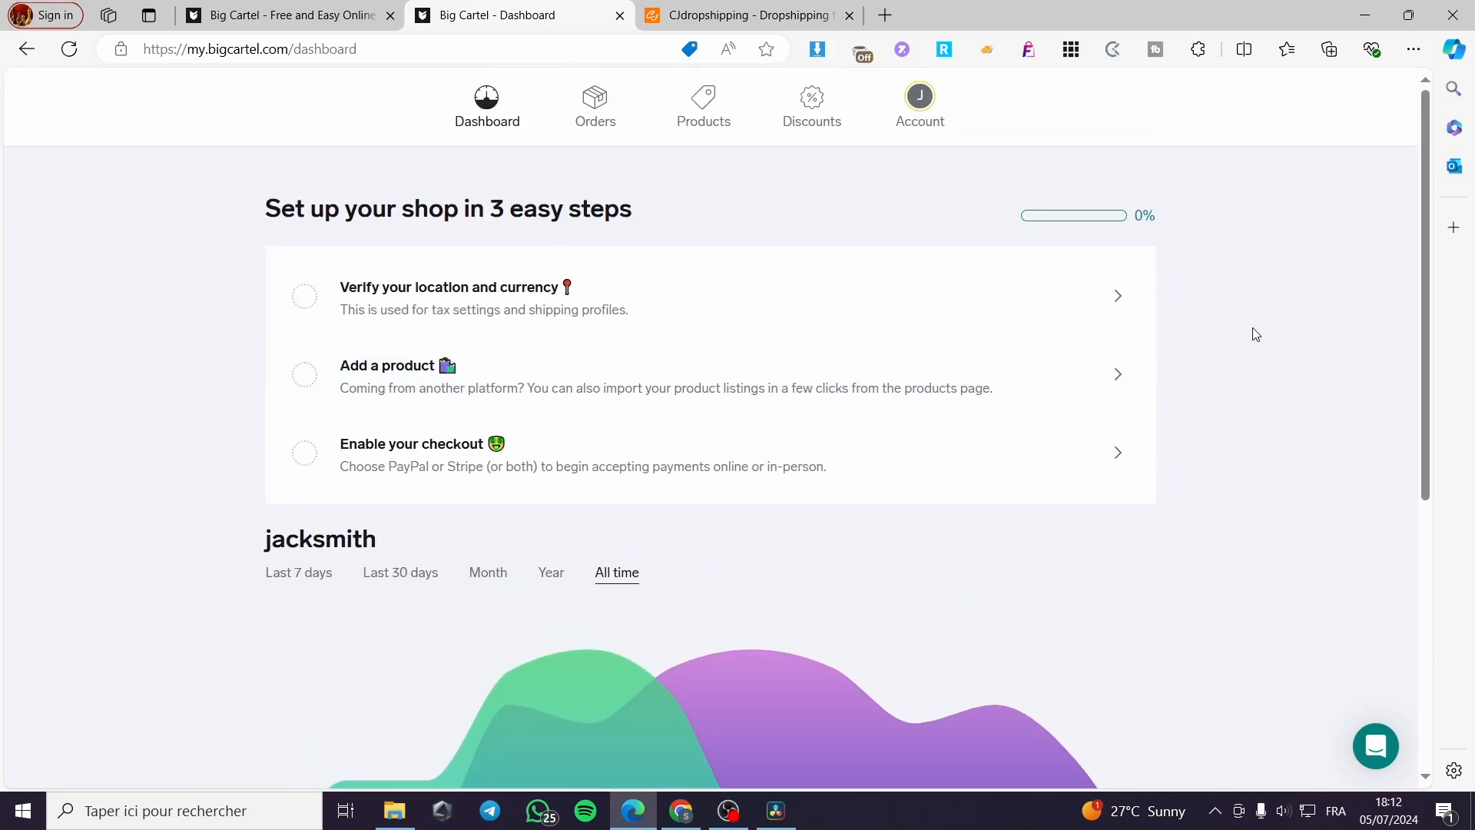
pyautogui.click(599, 105)
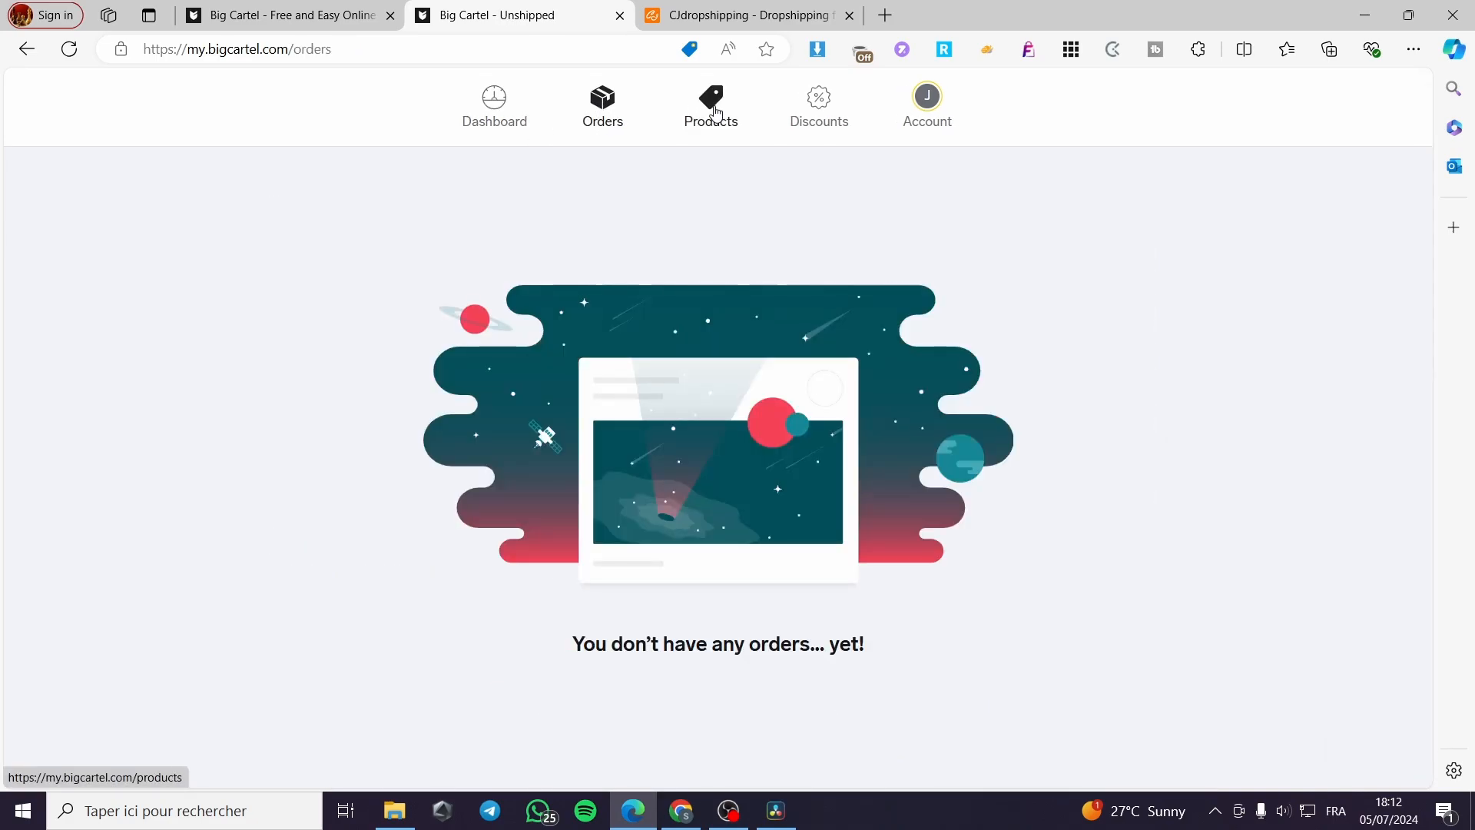
pyautogui.click(714, 112)
pyautogui.click(838, 129)
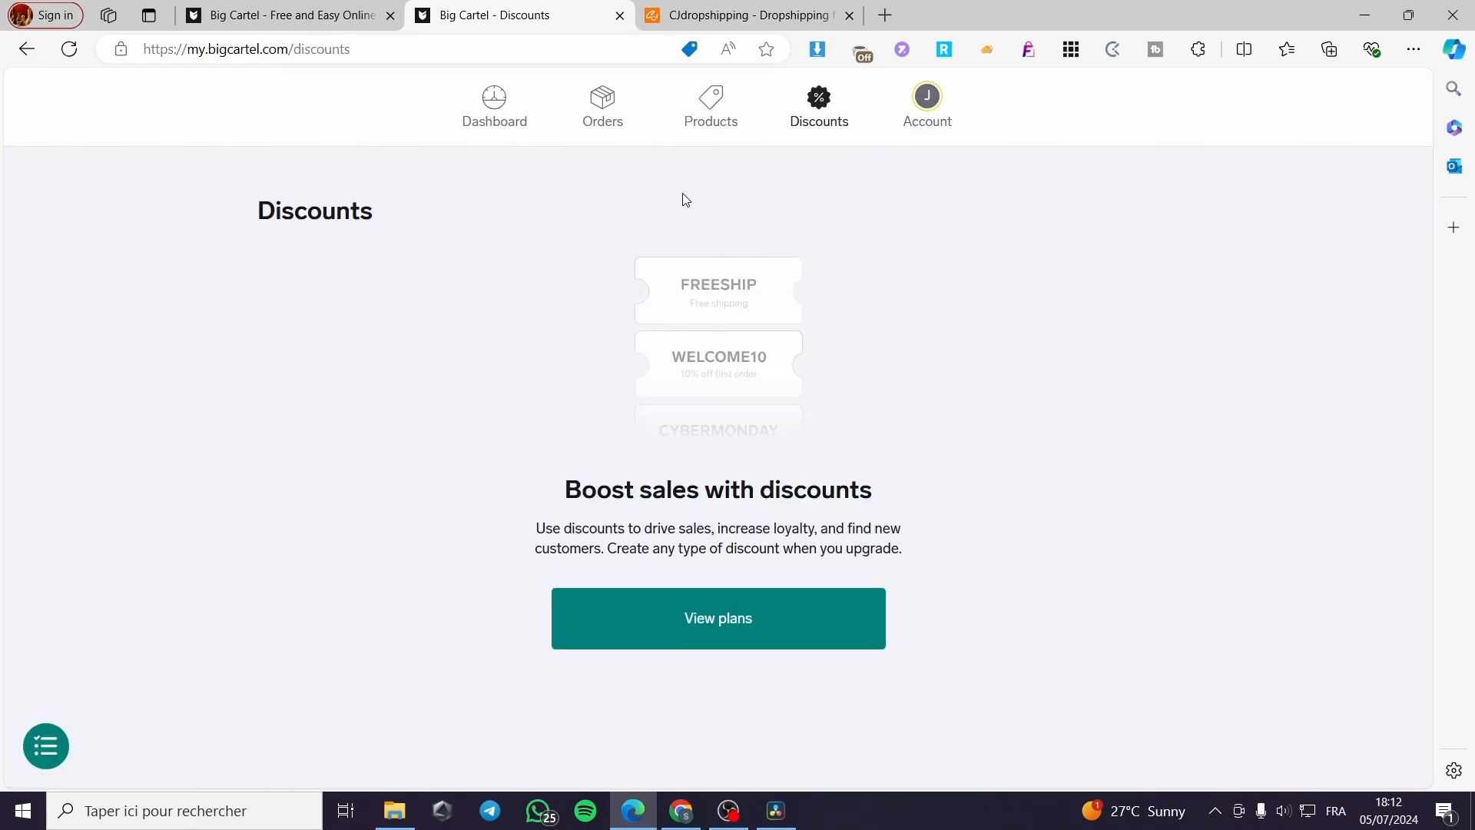
# Step: Return to the shop's products and open the option for importing products
pyautogui.click(718, 102)
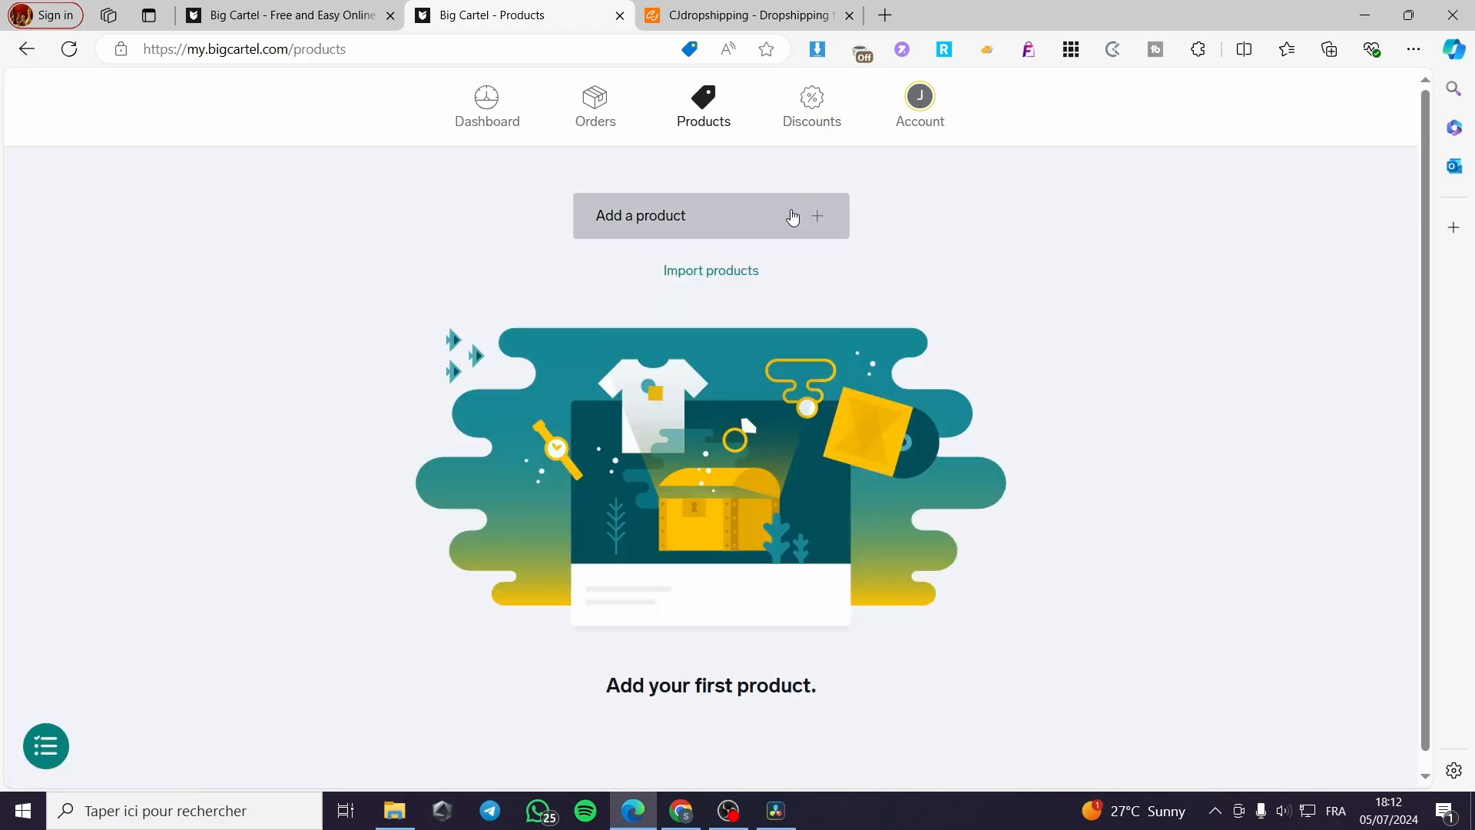
pyautogui.click(689, 278)
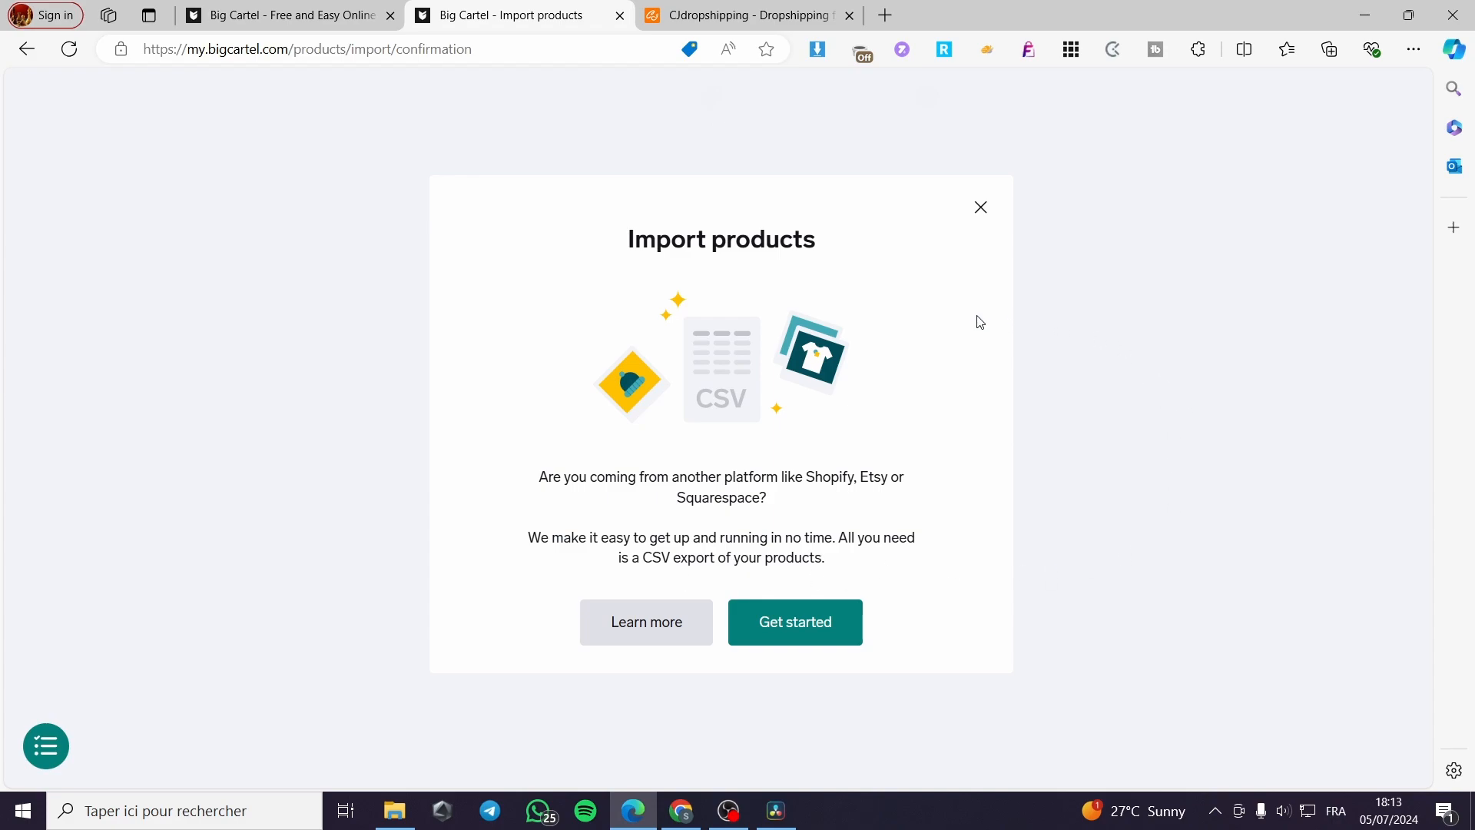
# Step: Open the Shopify admin of My Store in a new browser tab and show its product list
pyautogui.click(885, 16)
pyautogui.write('shopify')
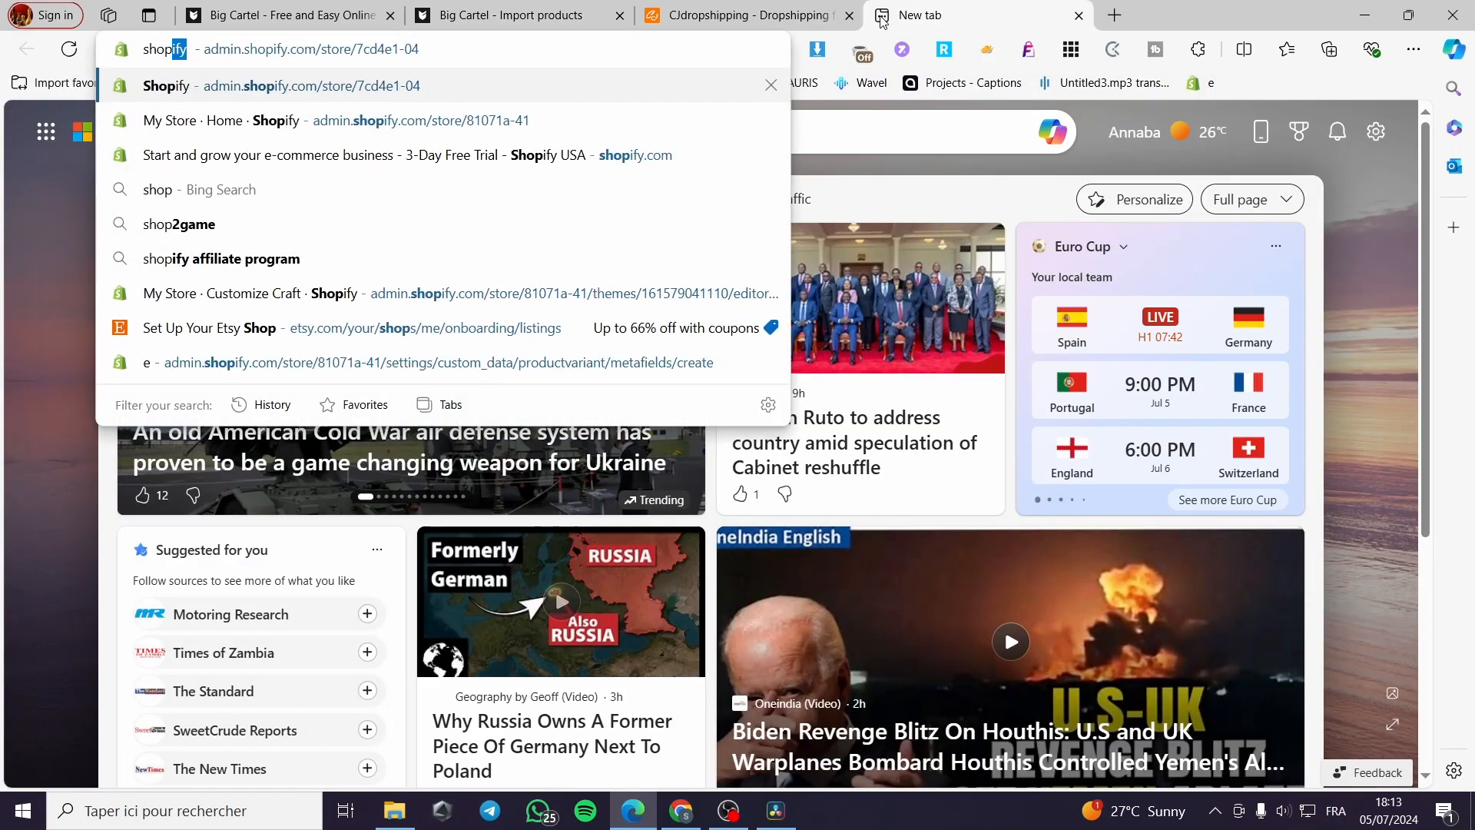
pyautogui.press('Down')
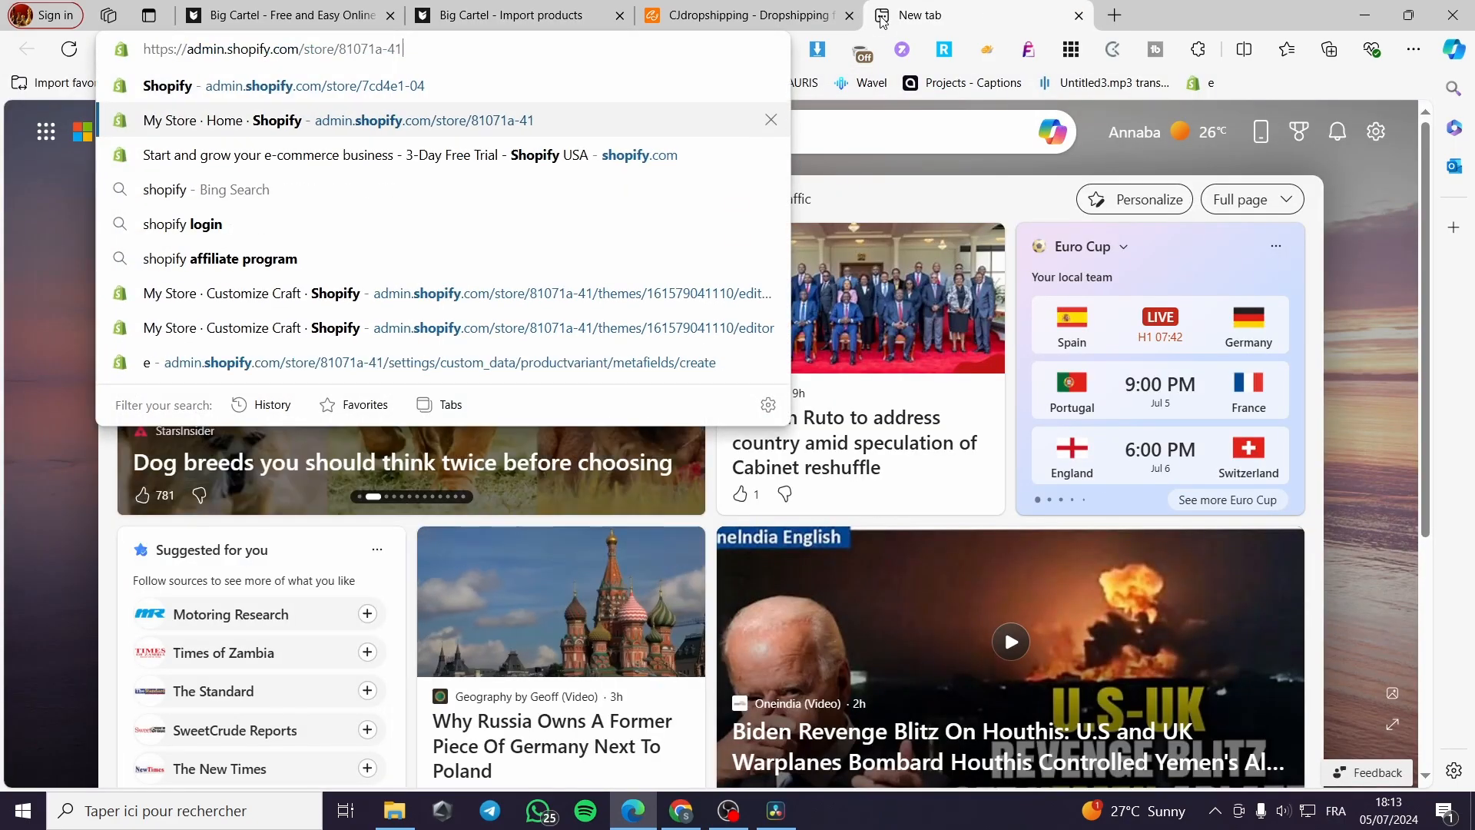
pyautogui.press('Return')
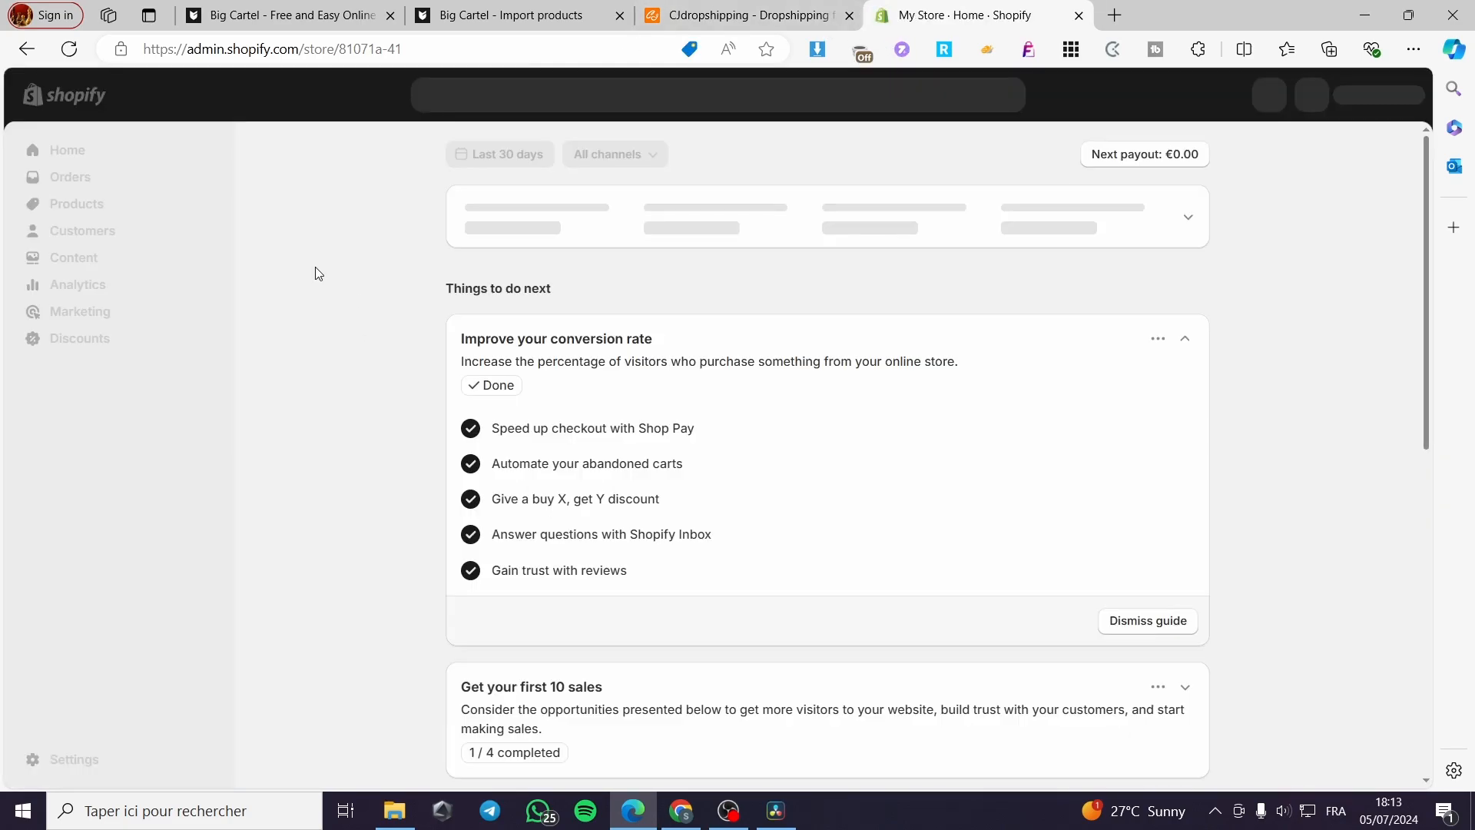
pyautogui.click(73, 204)
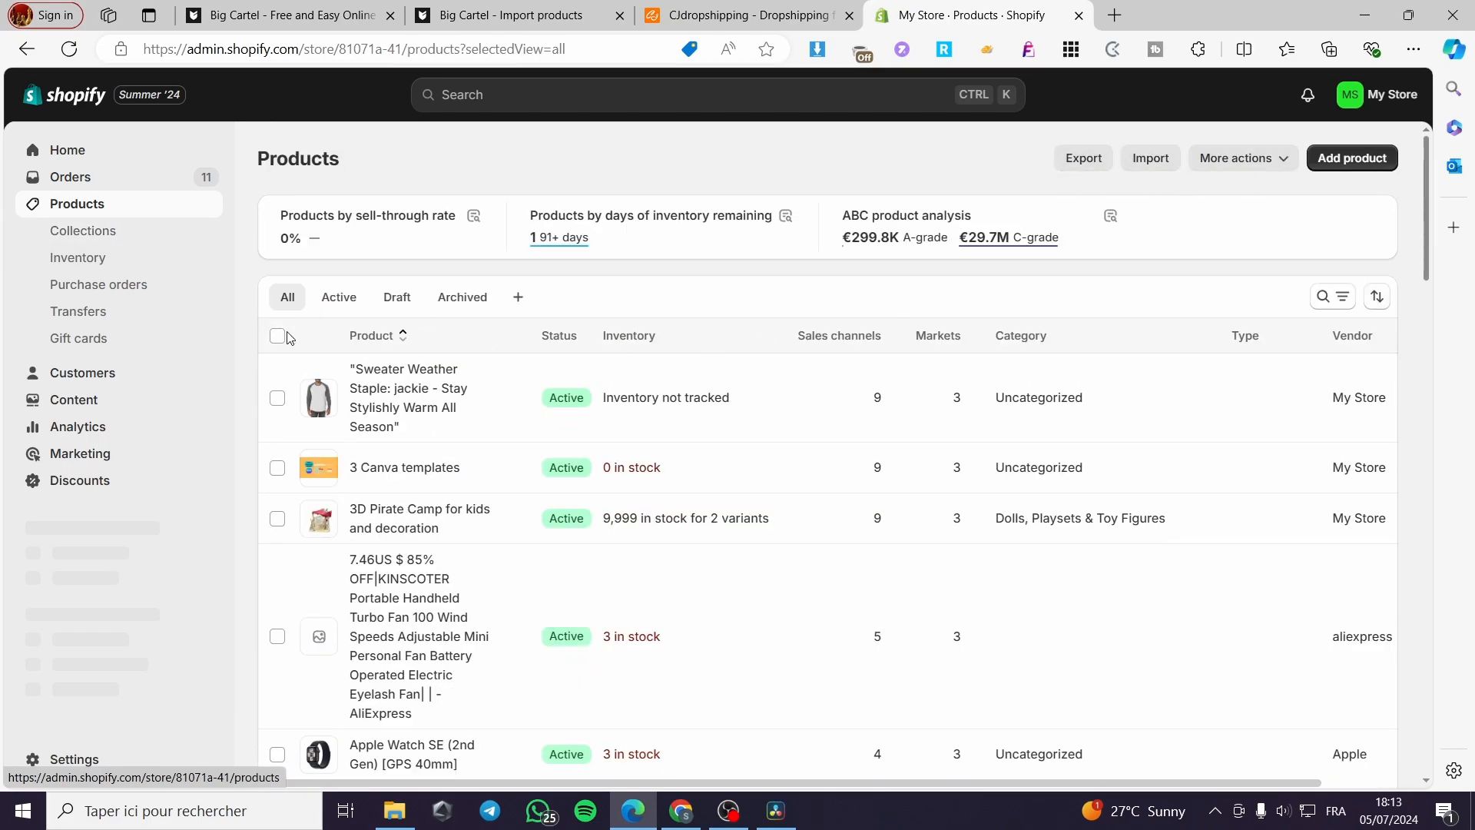
# Step: Set up a Plain CSV file export with all listed Shopify products selected, and cancel it without exporting
pyautogui.click(278, 336)
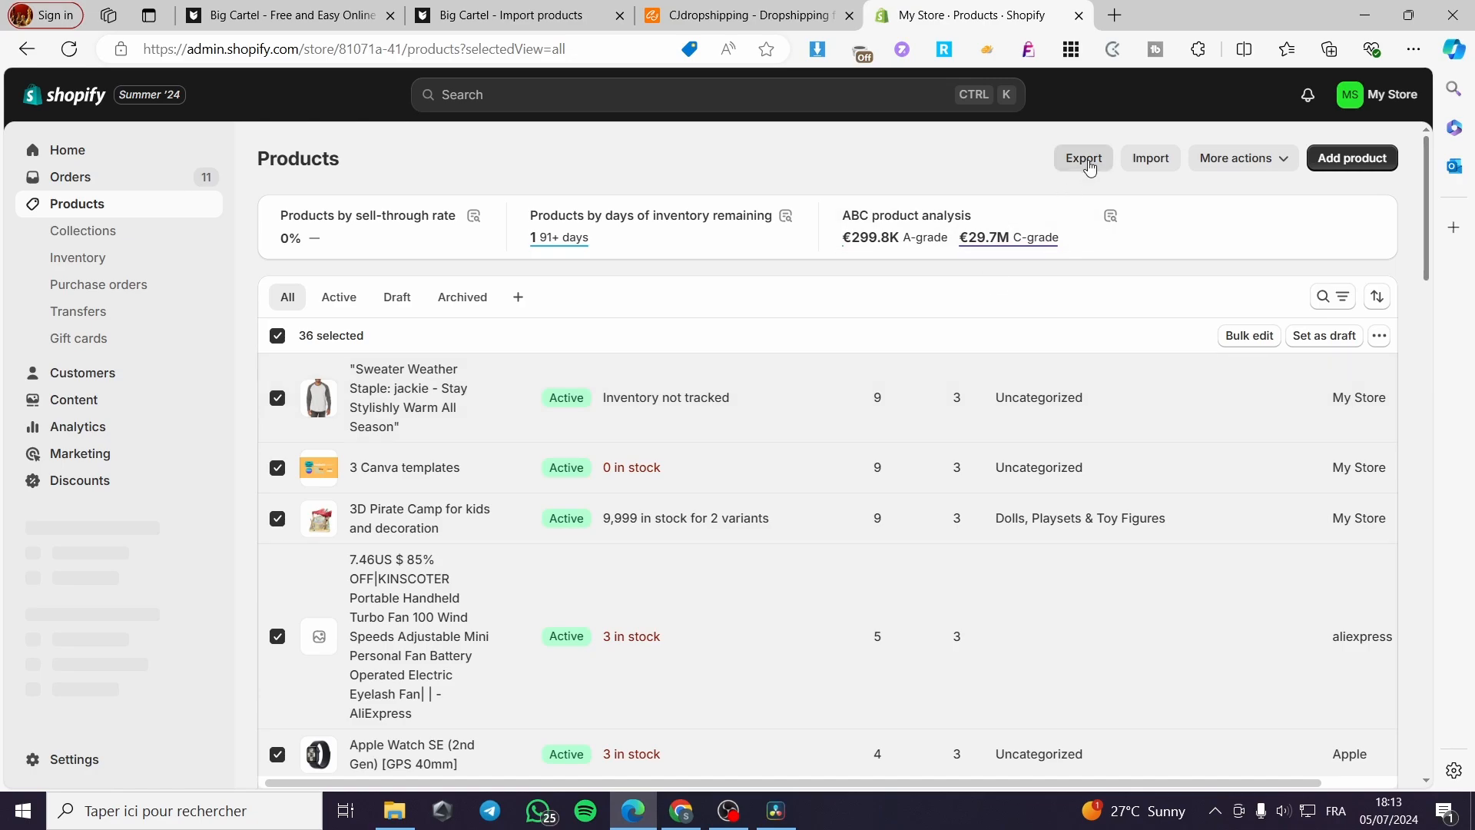
pyautogui.click(1084, 159)
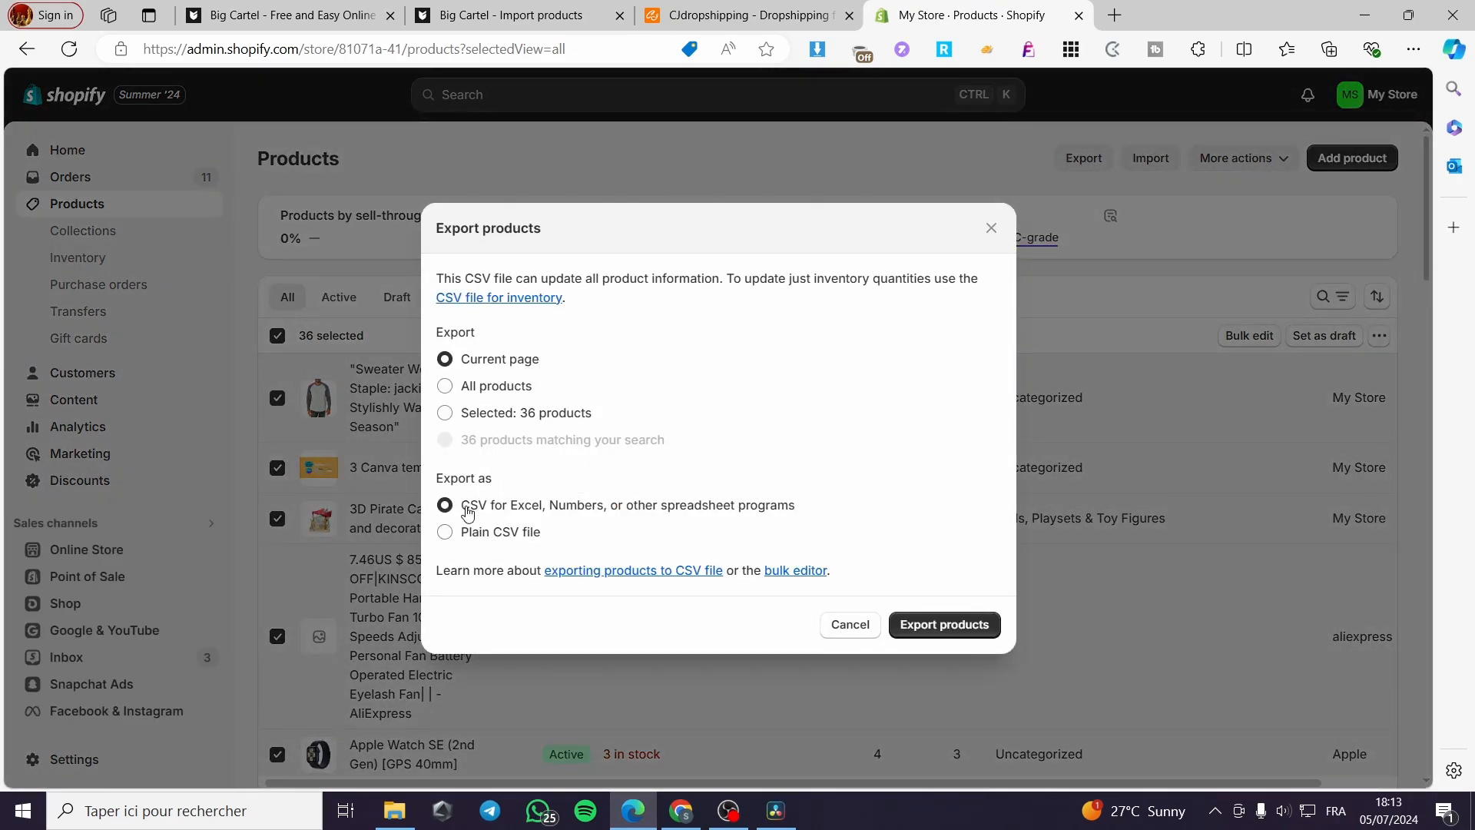
pyautogui.click(466, 542)
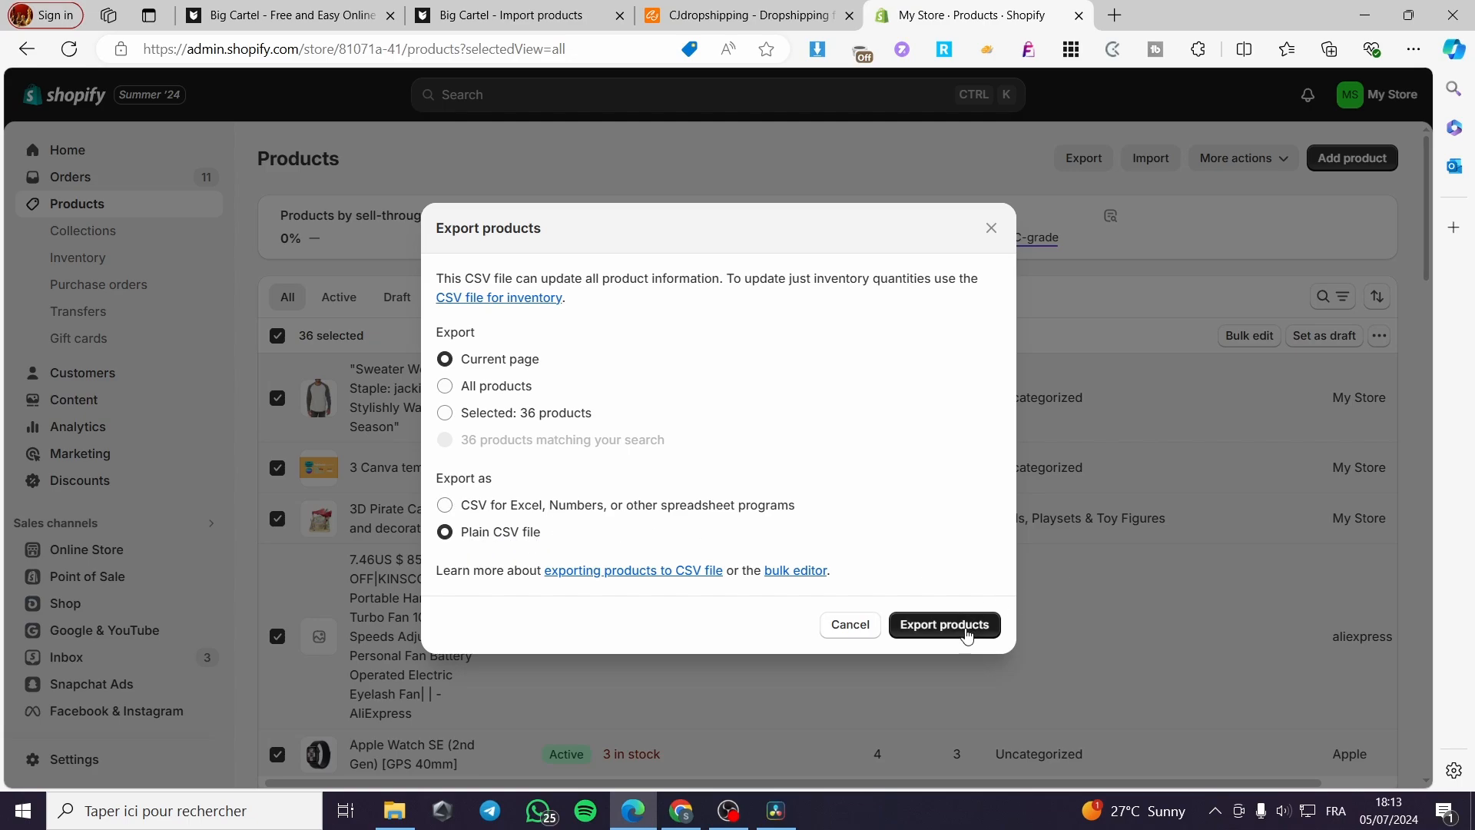
pyautogui.click(853, 626)
# Step: Switch back to Big Cartel, leave the import, and start a new product with the image il_fullxfull.6100297478_9kck
pyautogui.click(523, 7)
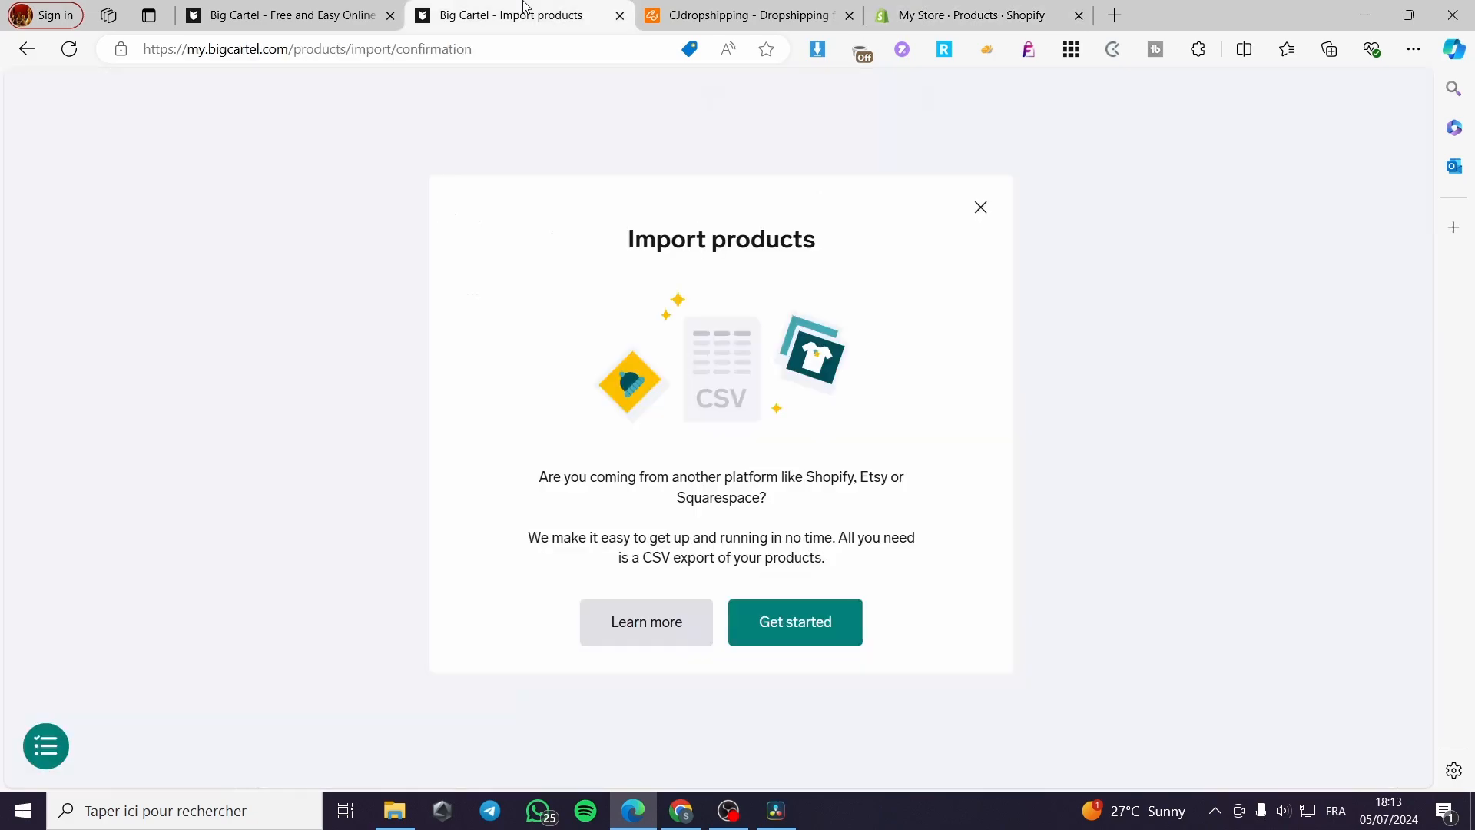
pyautogui.click(981, 209)
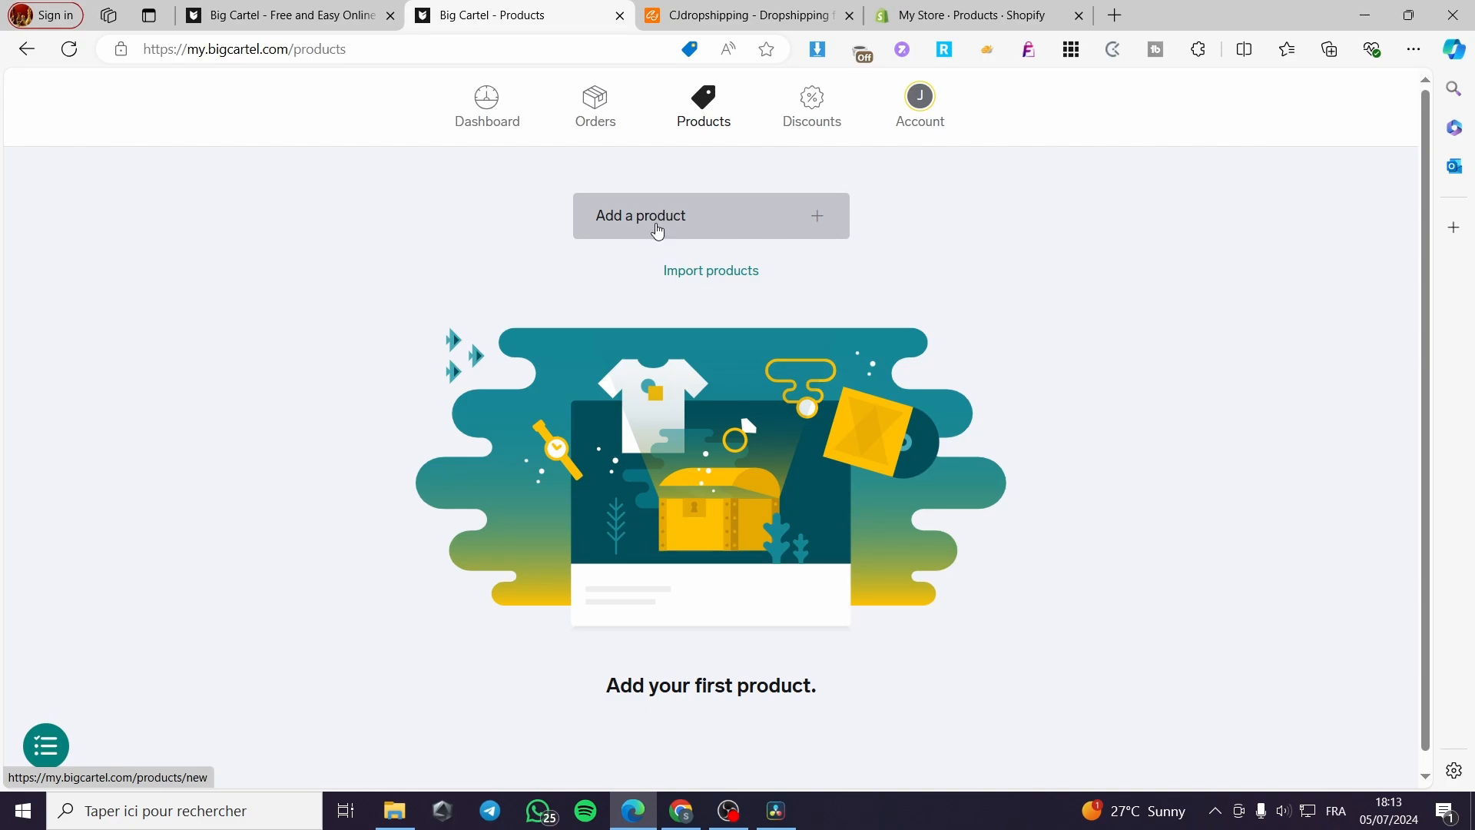
pyautogui.click(656, 231)
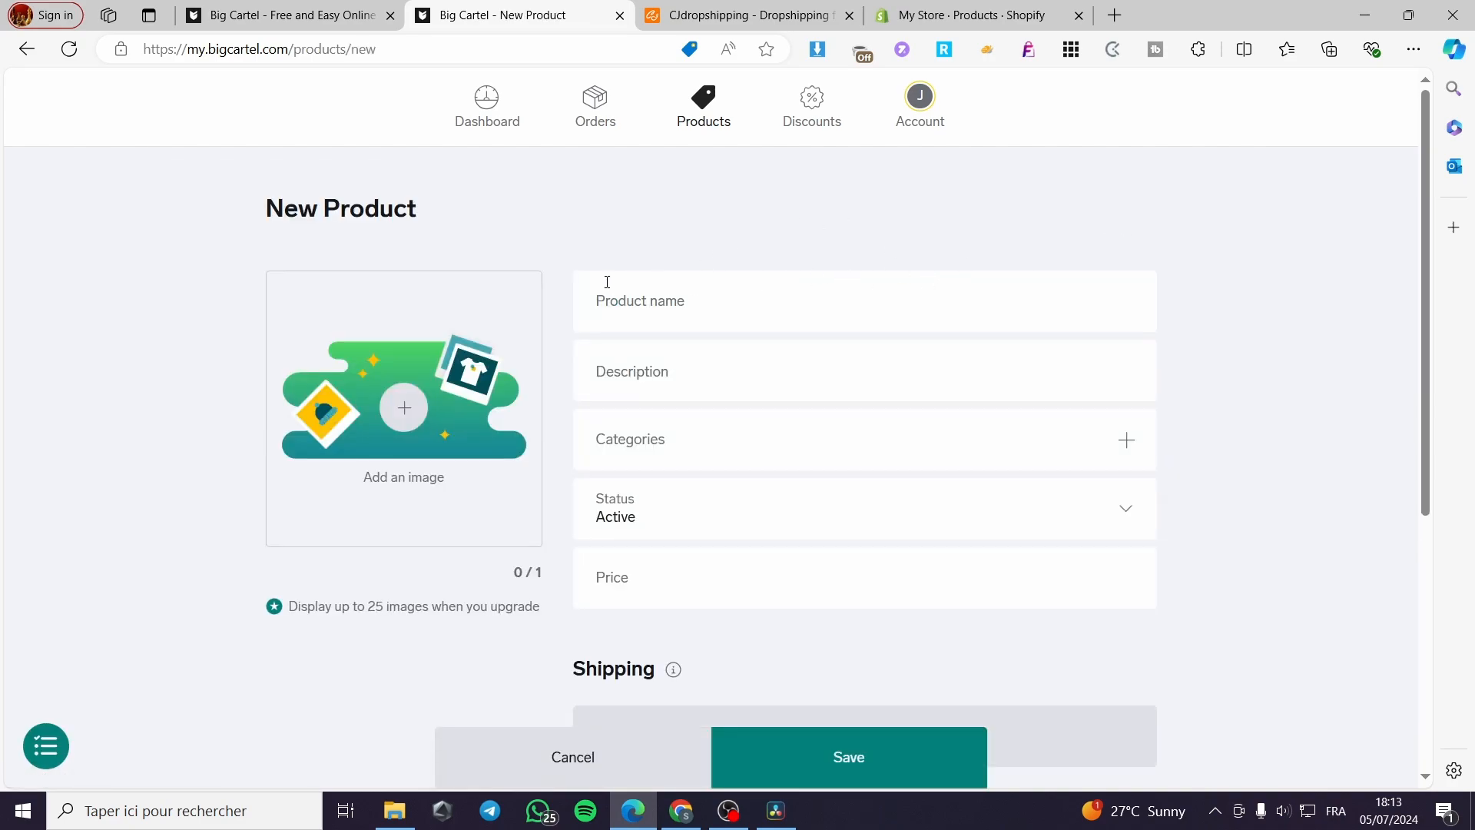
pyautogui.click(404, 407)
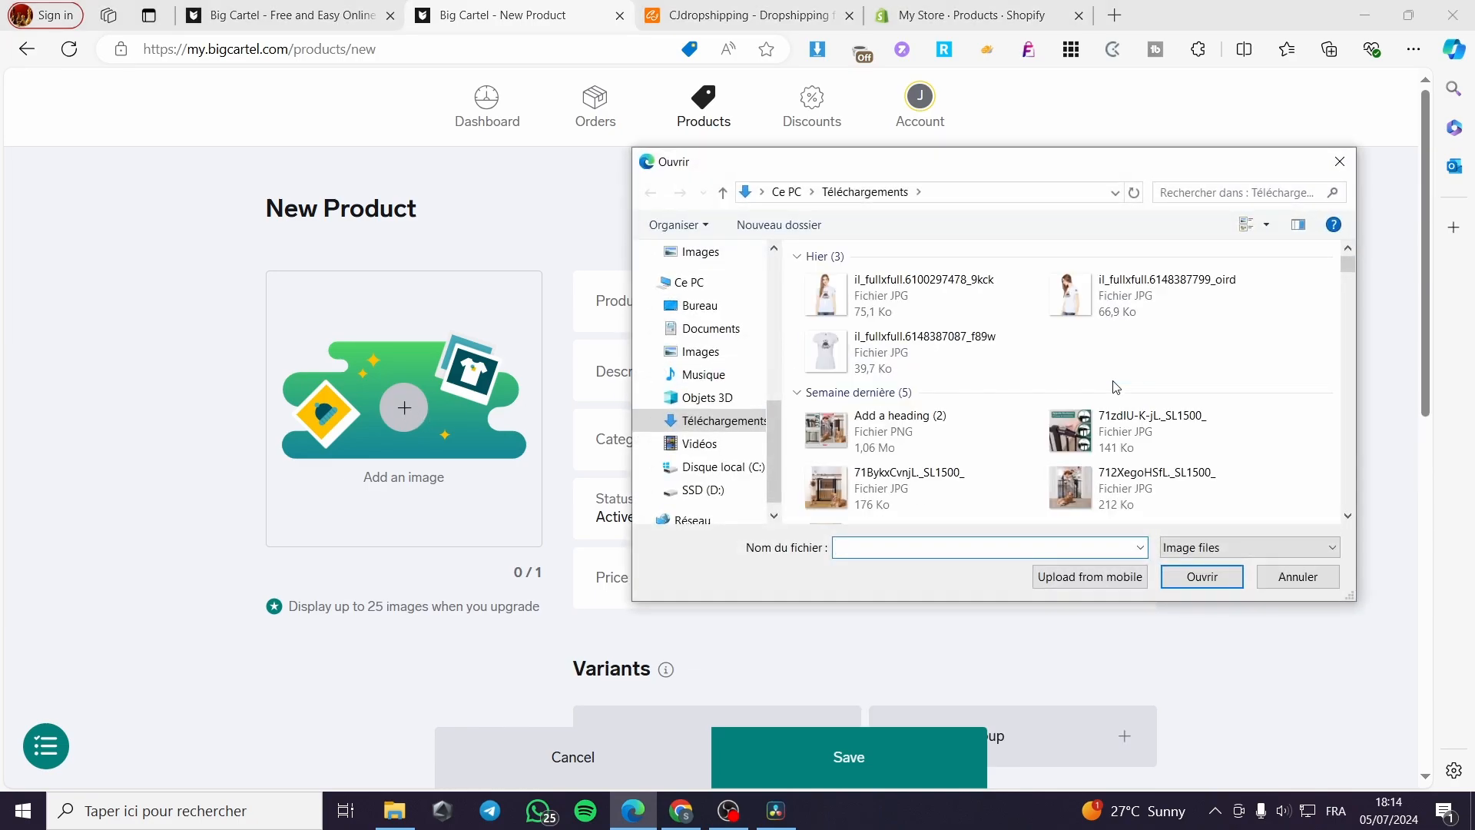
pyautogui.doubleClick(922, 296)
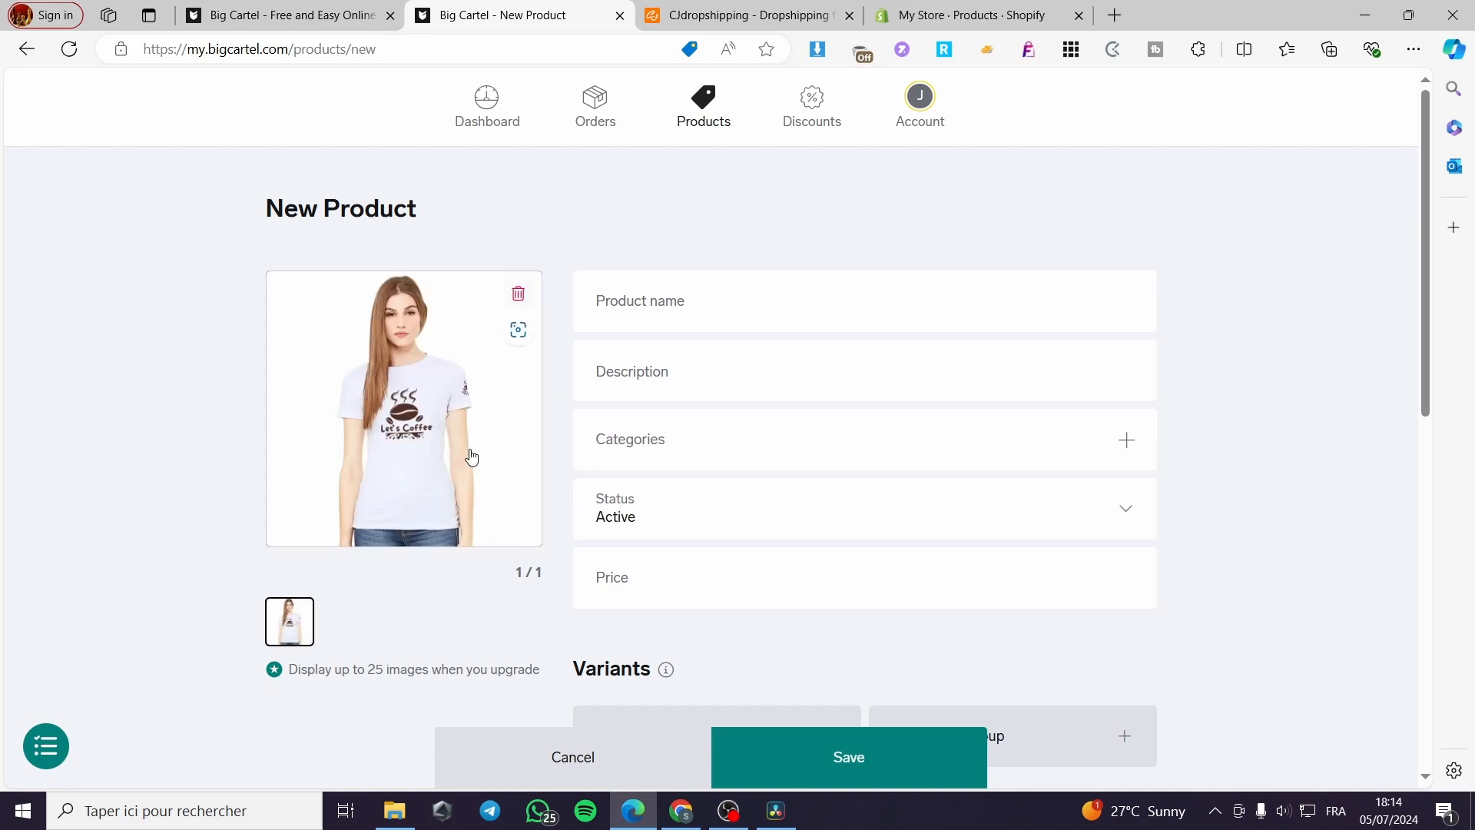
# Step: Name the product "T-shirt" and enter the description "High quality tshirt"
pyautogui.click(673, 308)
pyautogui.write('T-sh')
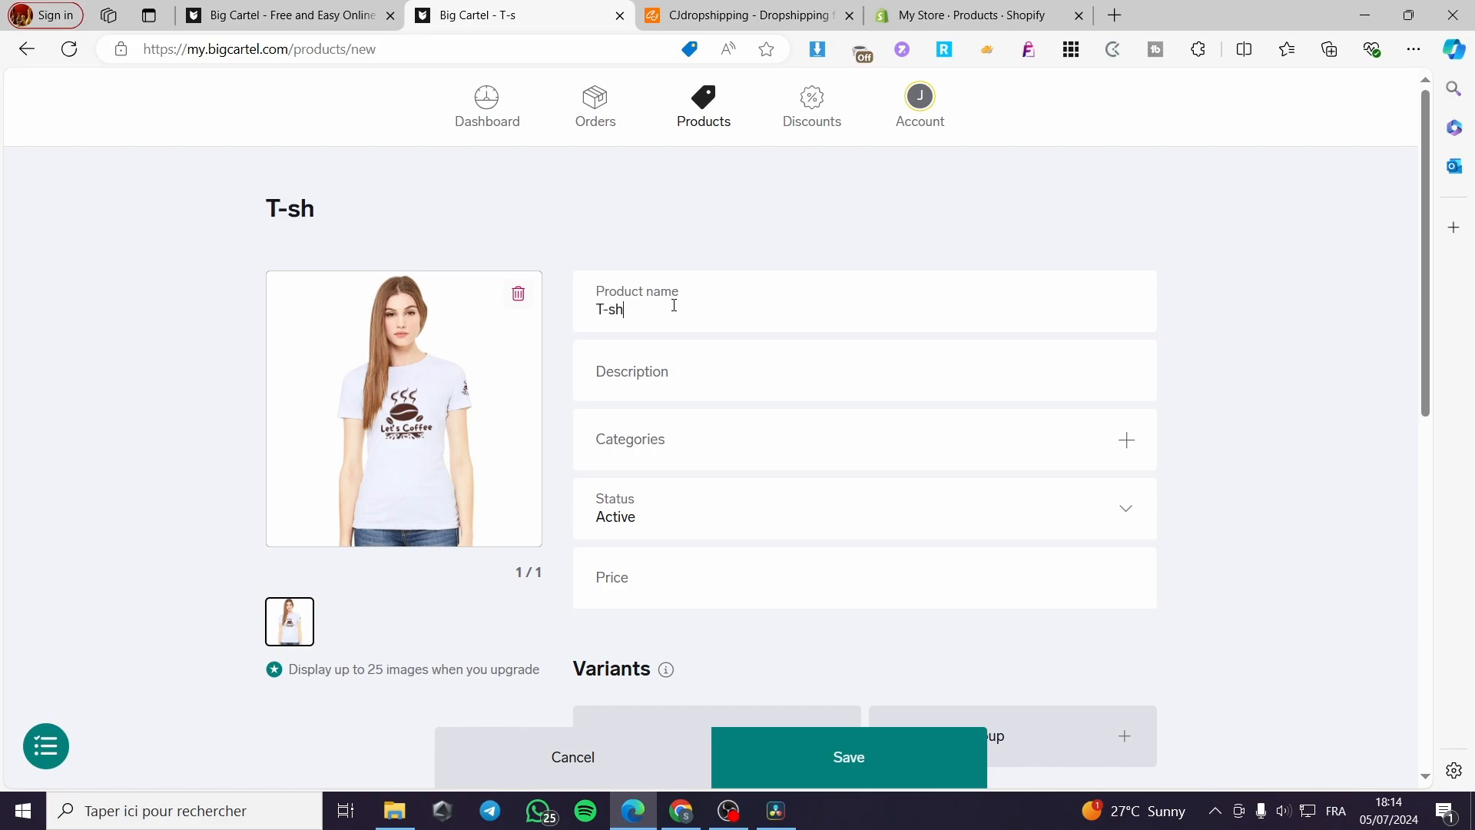
pyautogui.write('irt')
pyautogui.click(642, 388)
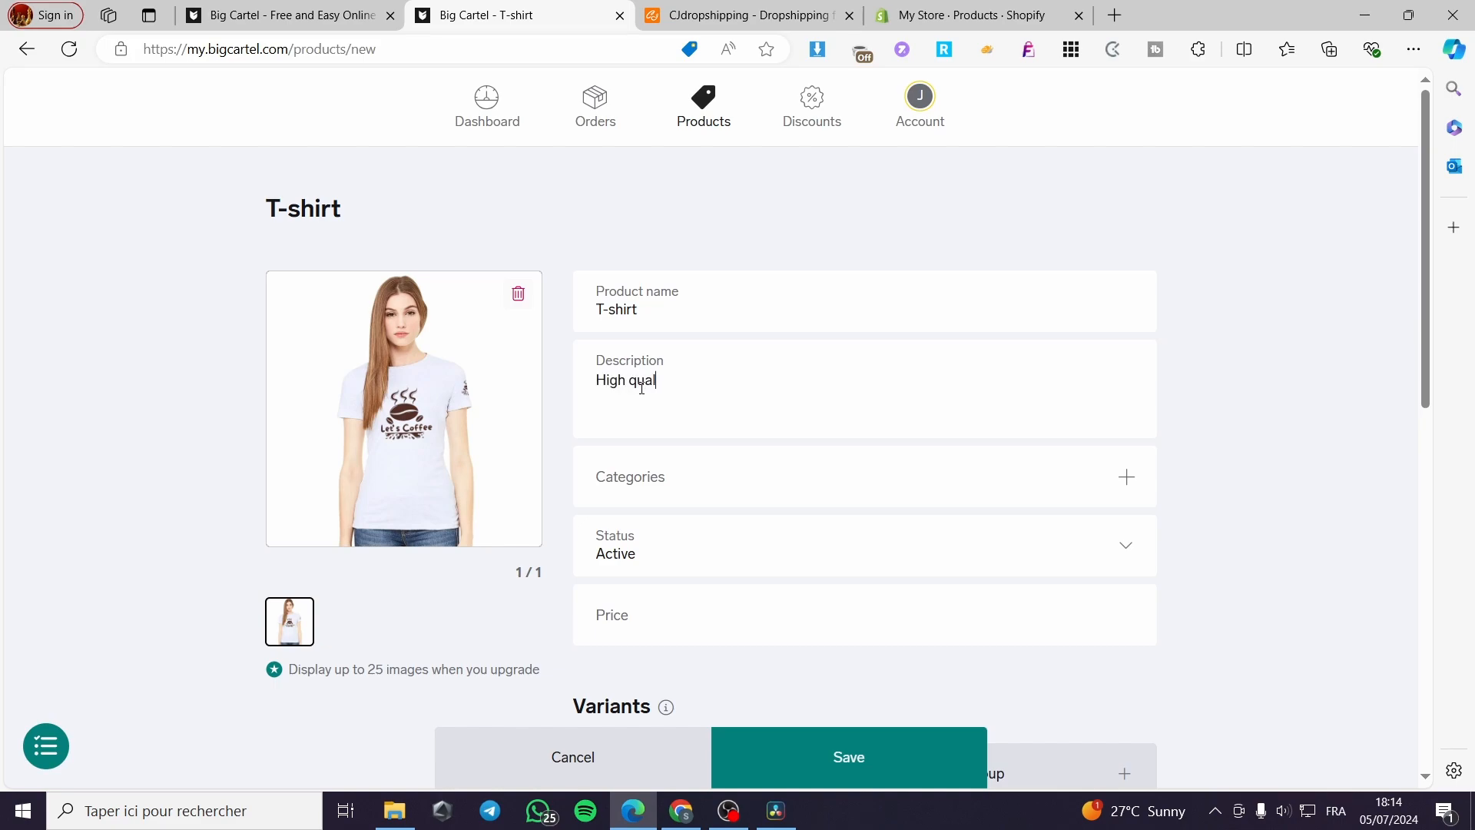
pyautogui.write('High quality tshirt')
# Step: Create a product category named "shirts" and save it for the T-shirt
pyautogui.click(1126, 477)
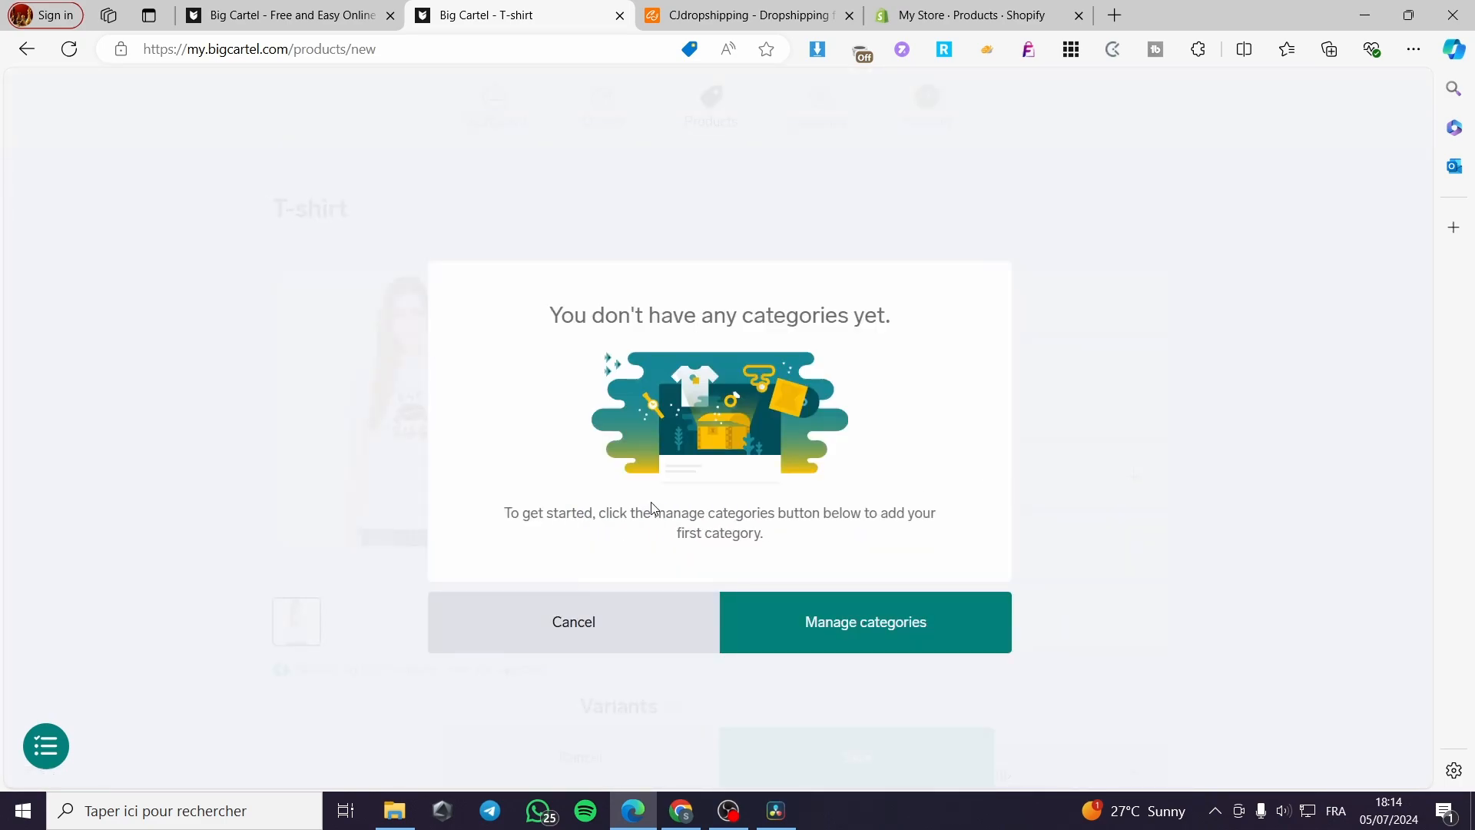
pyautogui.click(878, 630)
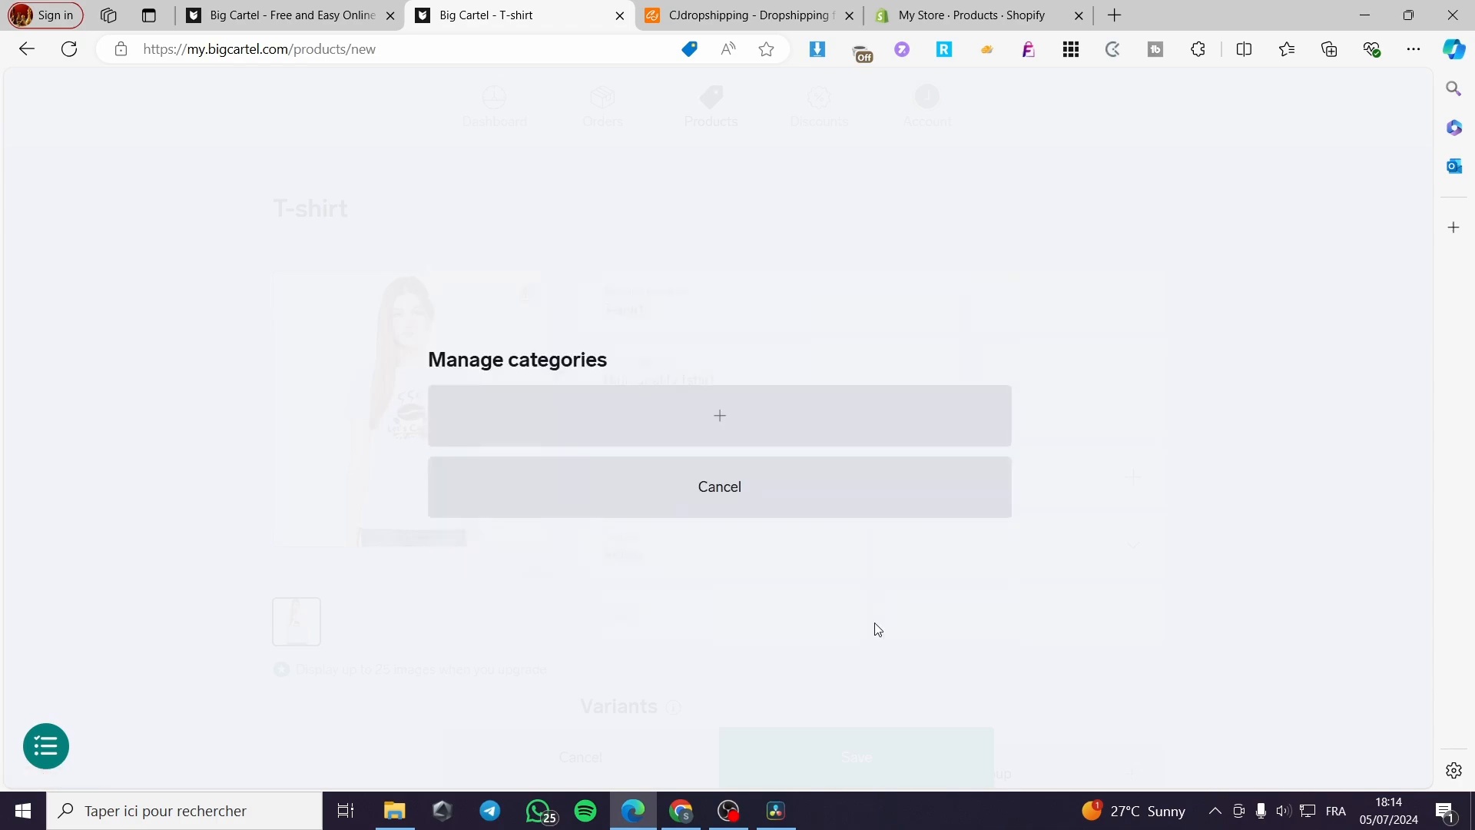
pyautogui.click(700, 443)
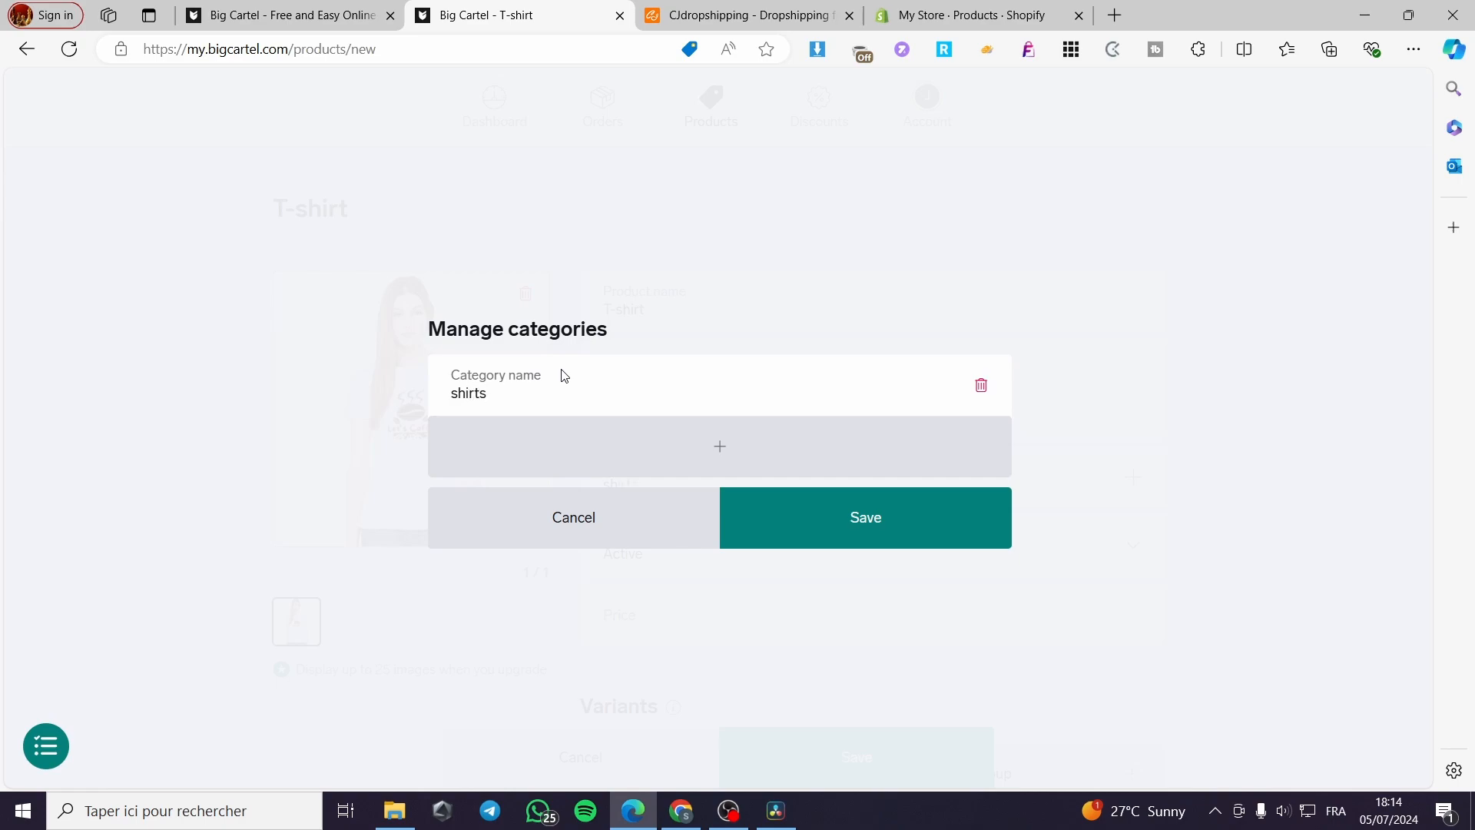
pyautogui.press('Return')
pyautogui.click(749, 486)
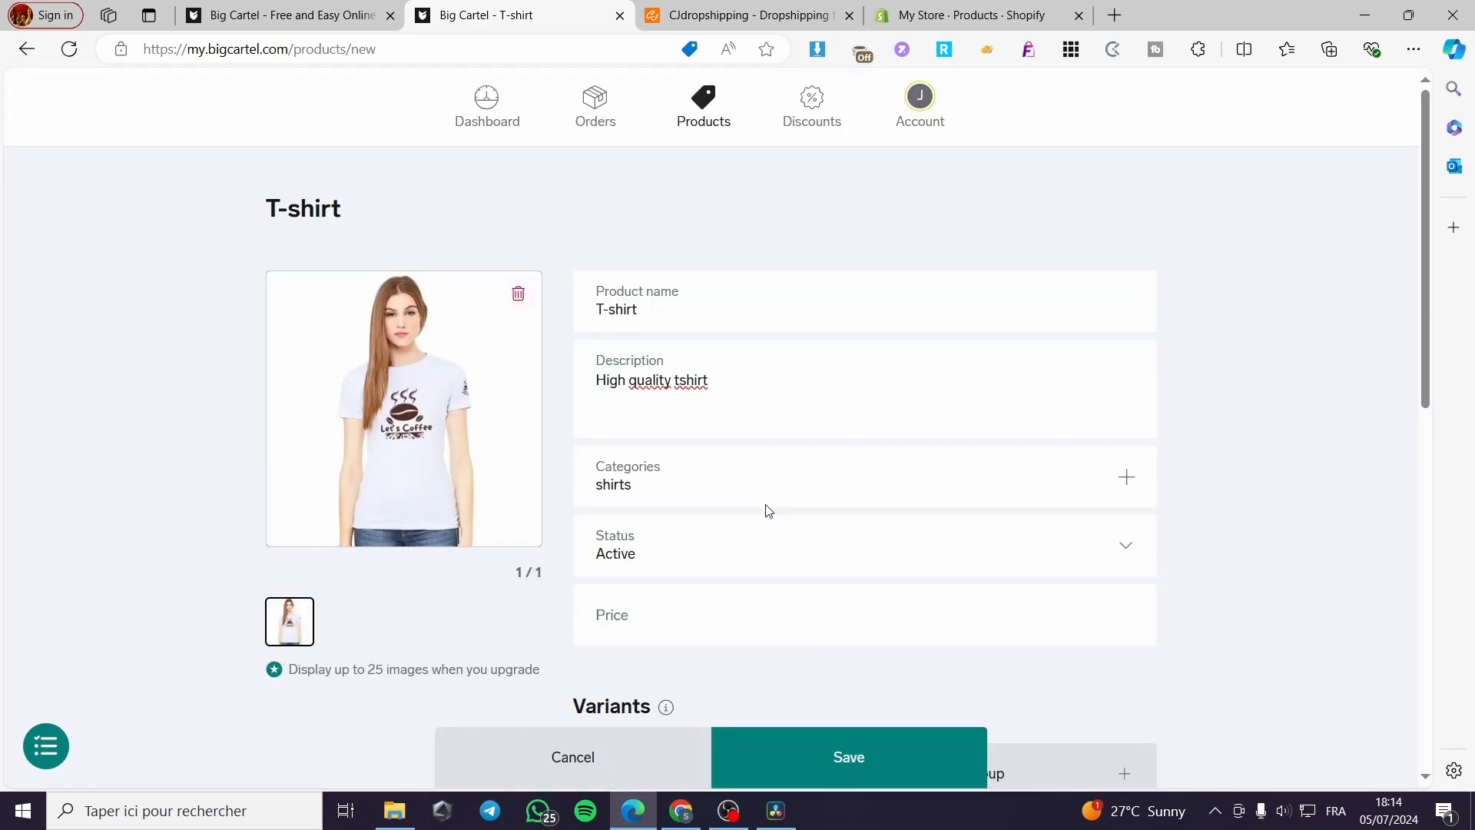
# Step: Keep the T-shirt's status as Active and set its price to 25.99
pyautogui.click(697, 560)
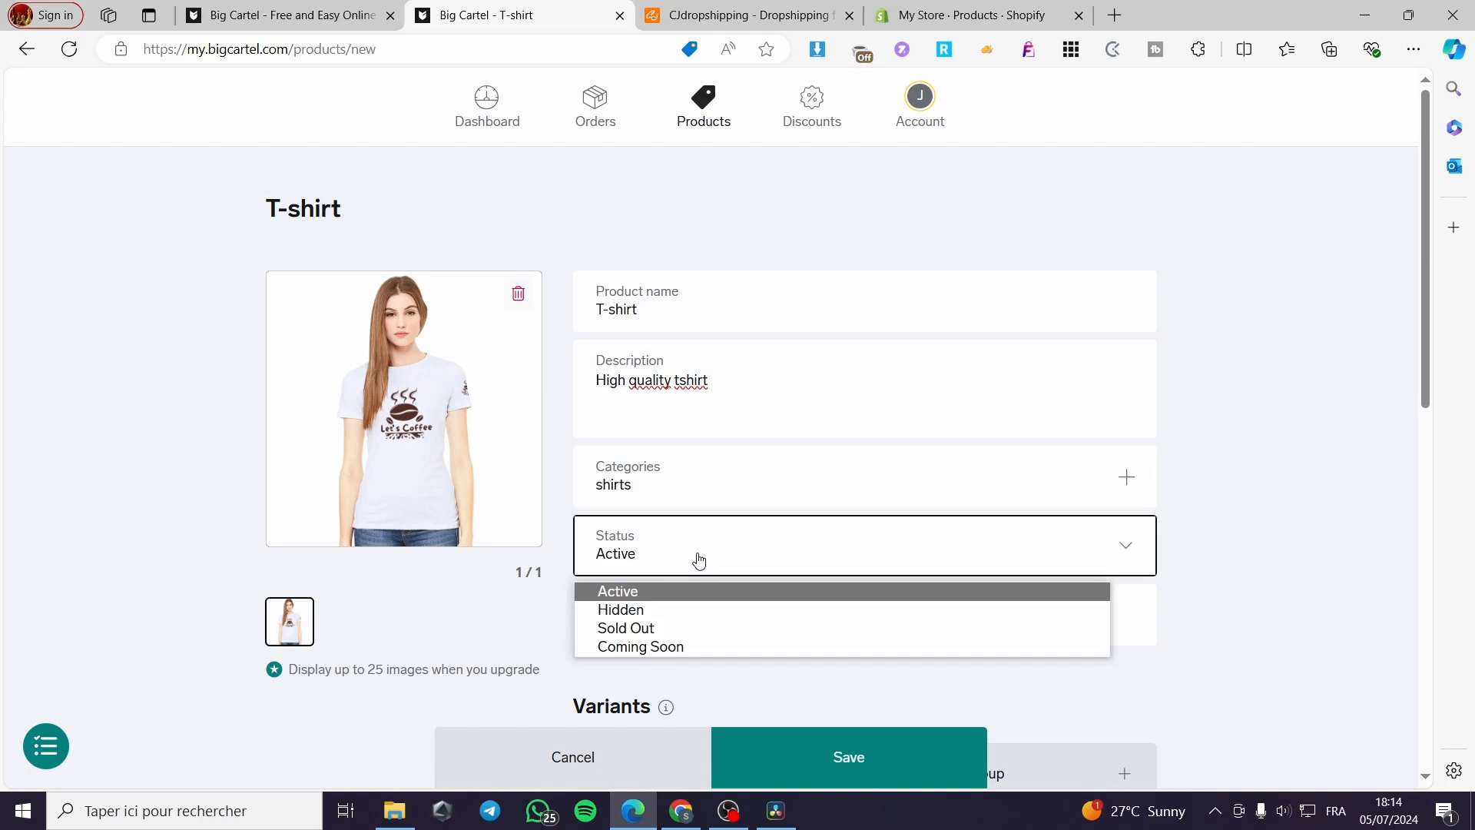
pyautogui.click(636, 595)
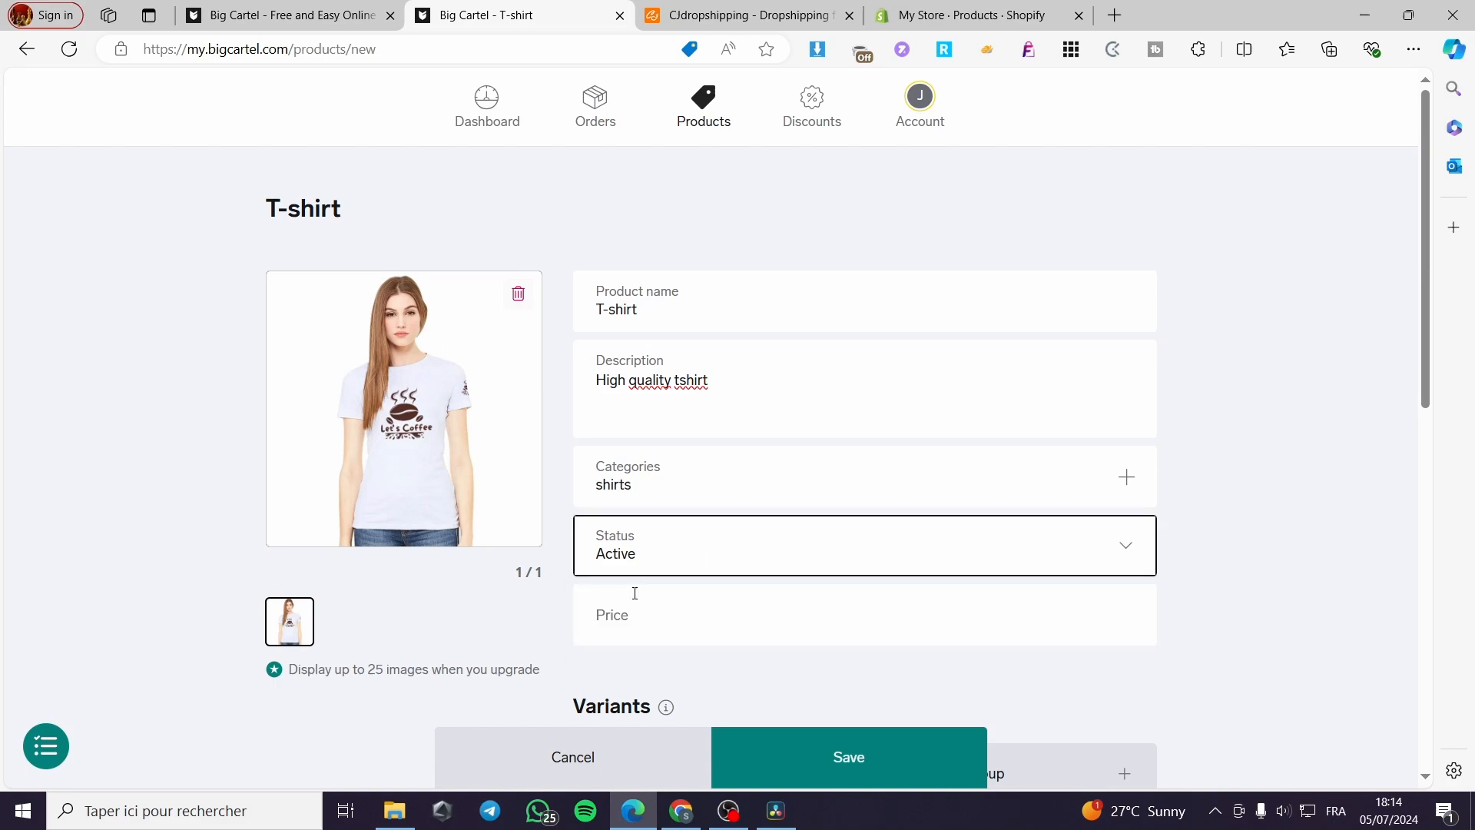
pyautogui.click(668, 619)
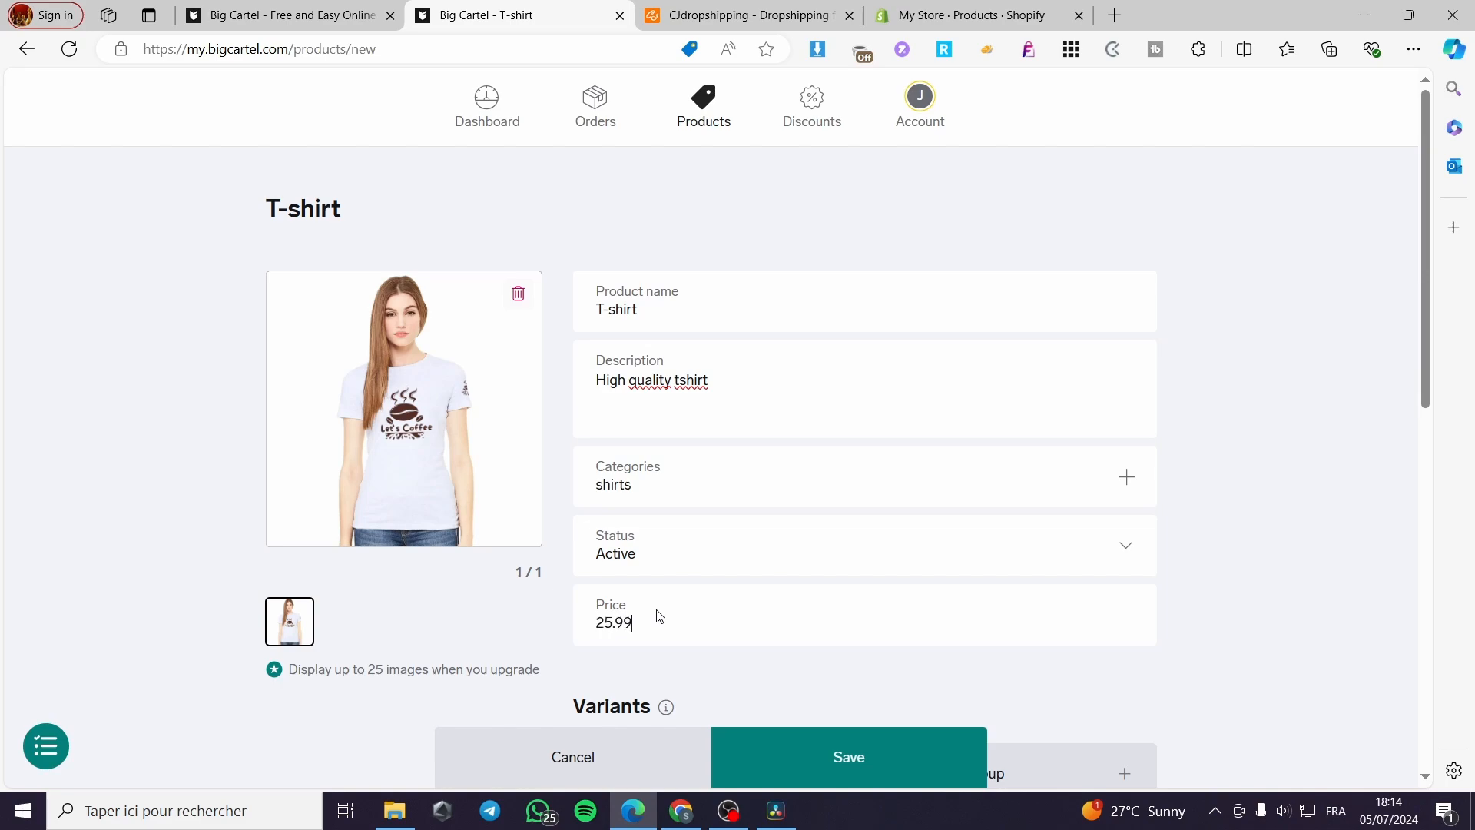
pyautogui.scroll(-2, 1192, 428)
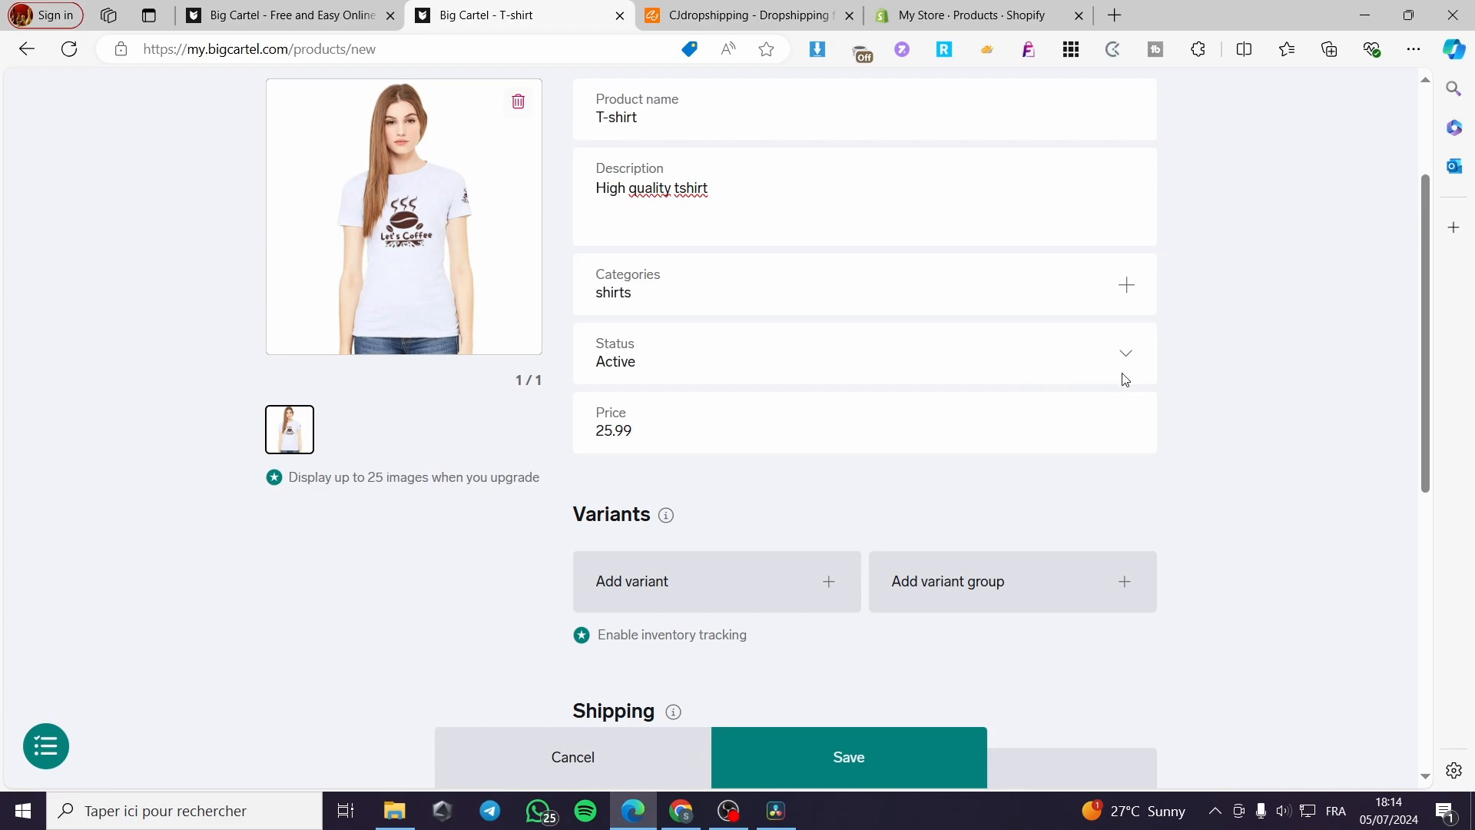
pyautogui.moveTo(552, 382); pyautogui.dragTo(500, 382)
pyautogui.click(496, 393)
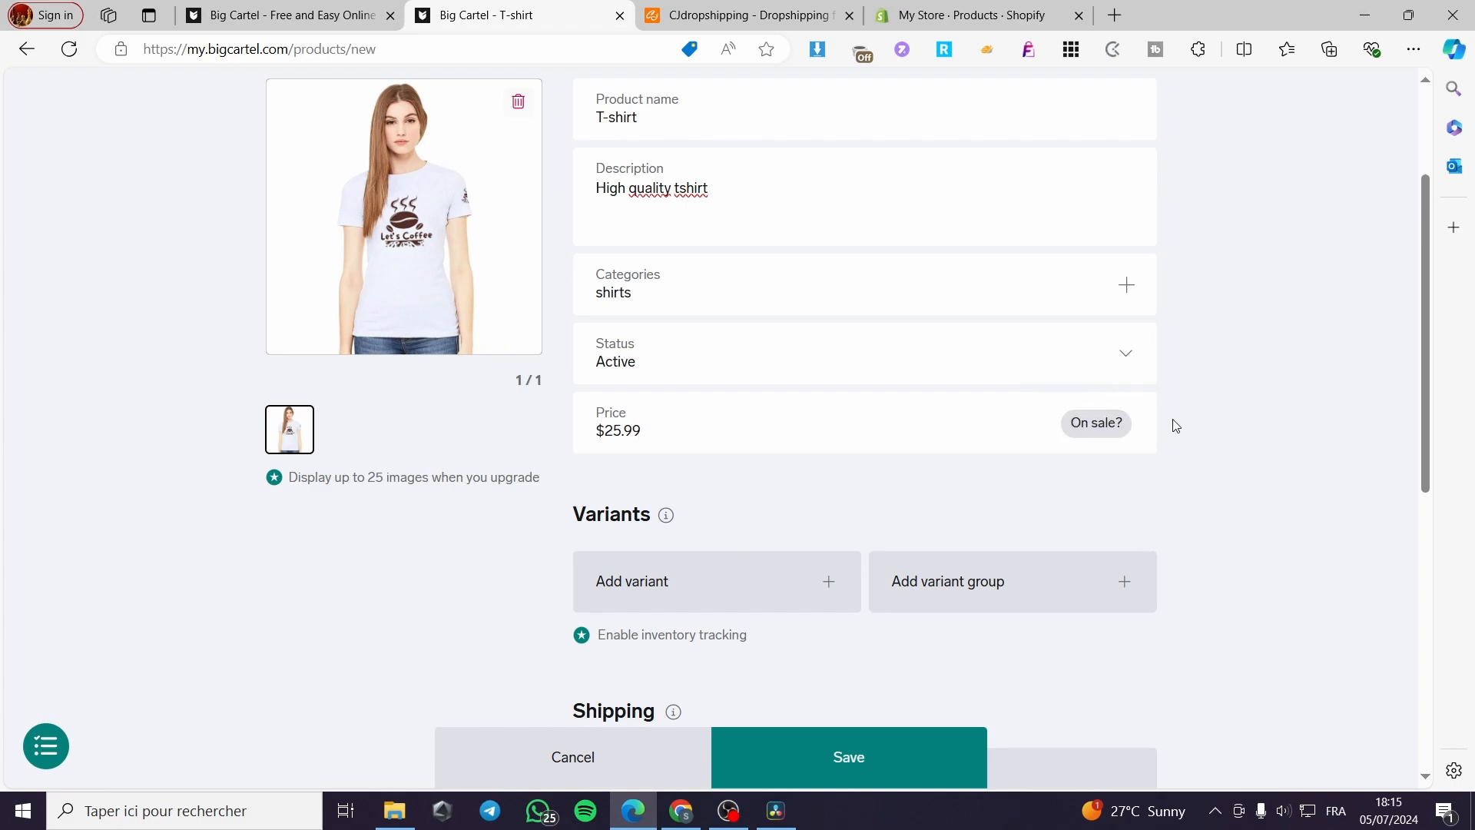
# Step: Add a blank variant row to the T-shirt
pyautogui.scroll(-2, 1114, 415)
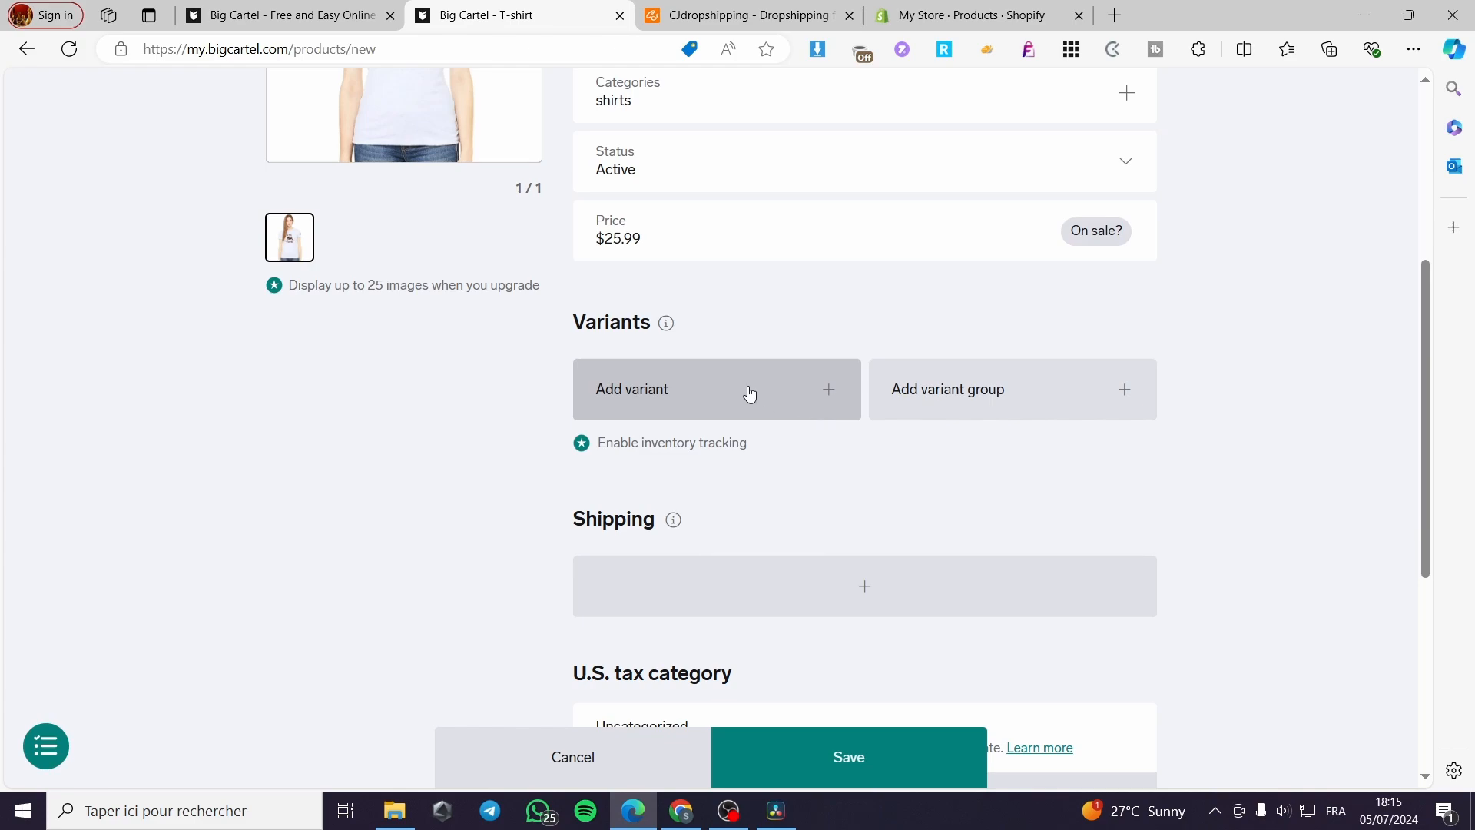
pyautogui.click(750, 393)
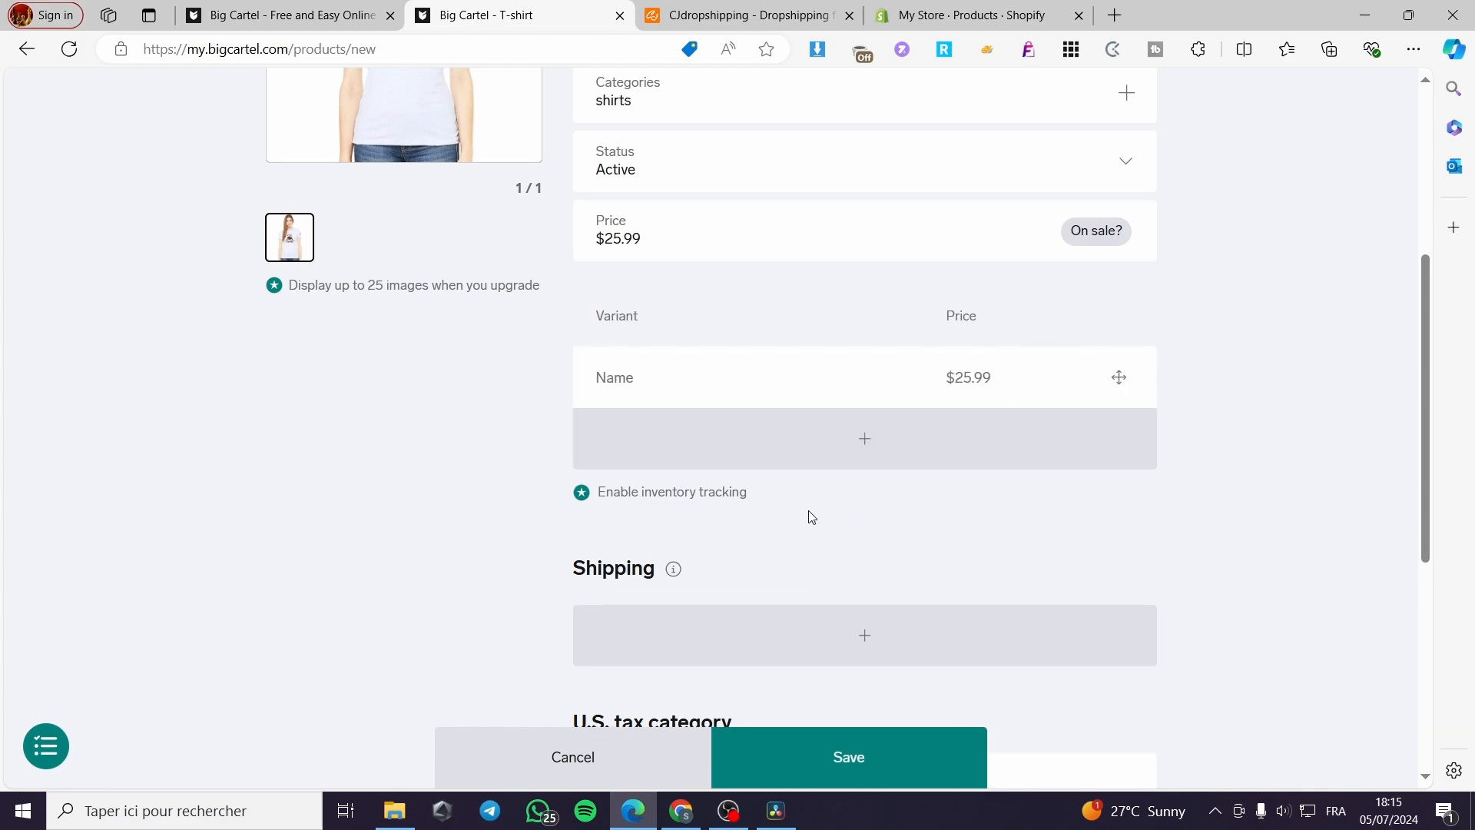
# Step: Add a shipping option for Everywhere with a cost of $25.00 alone and $35.00 with others
pyautogui.scroll(-2, 853, 523)
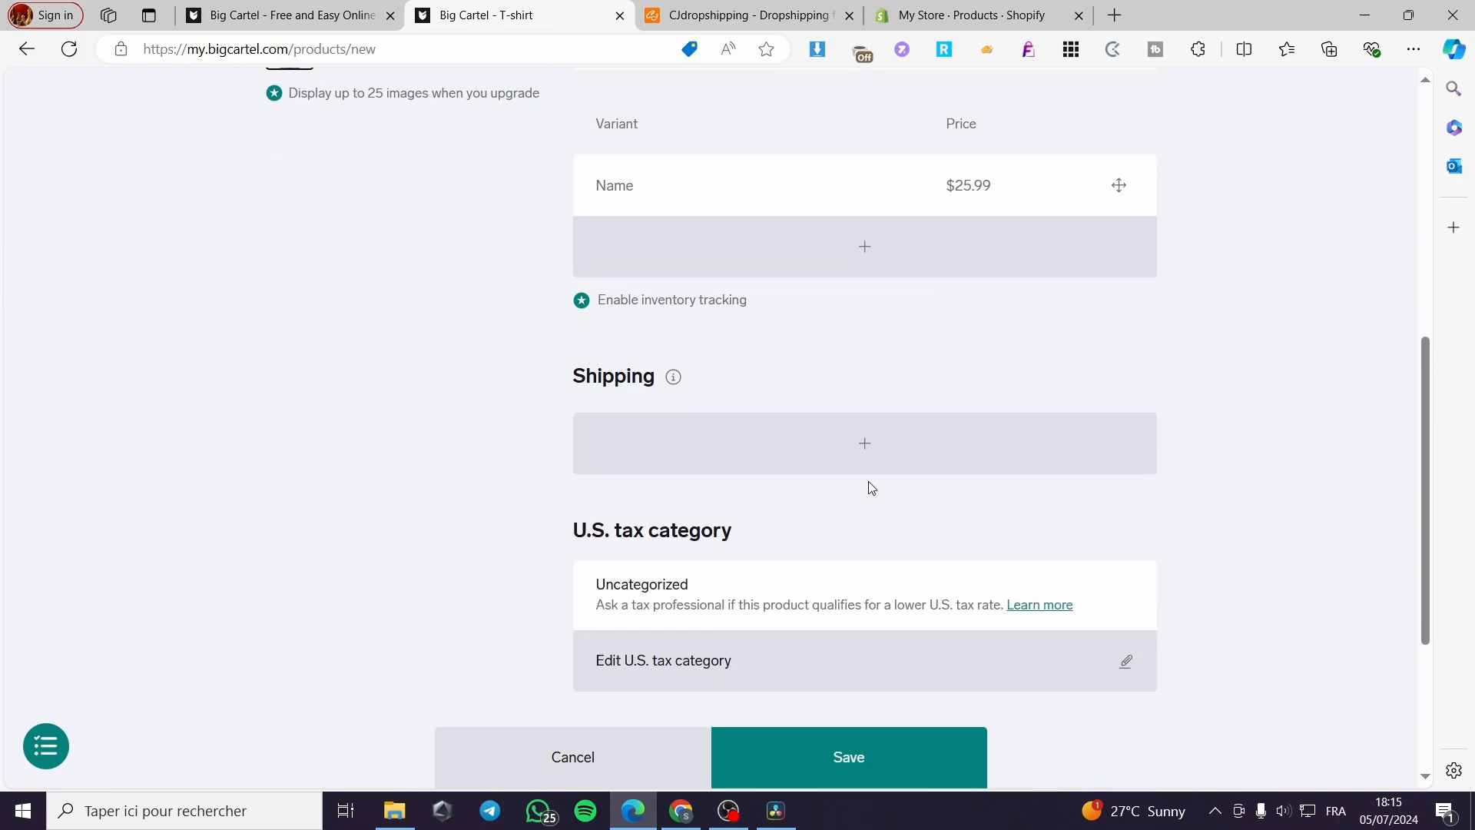
pyautogui.click(884, 453)
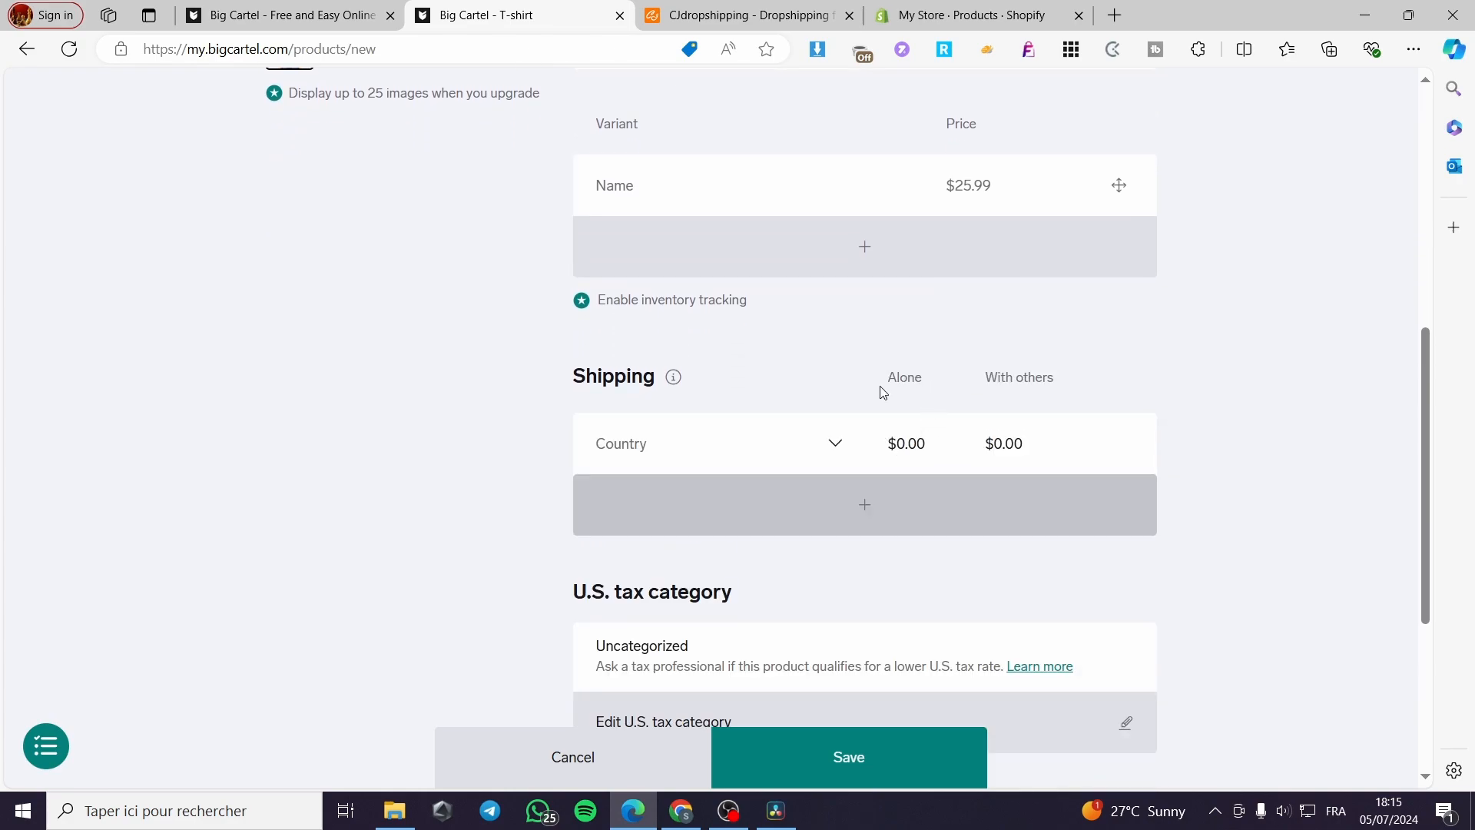
pyautogui.click(834, 444)
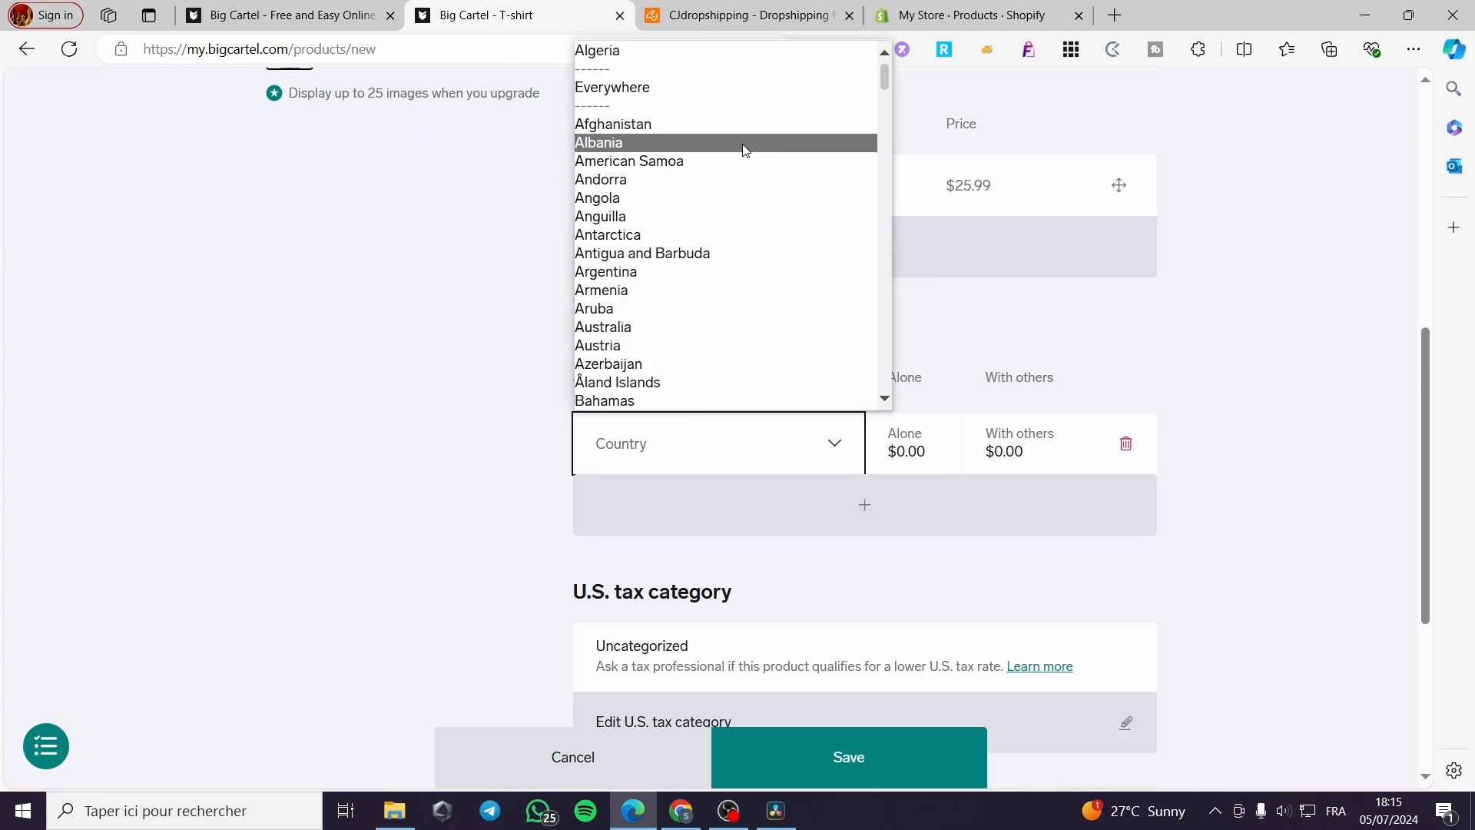
pyautogui.click(751, 105)
pyautogui.click(908, 451)
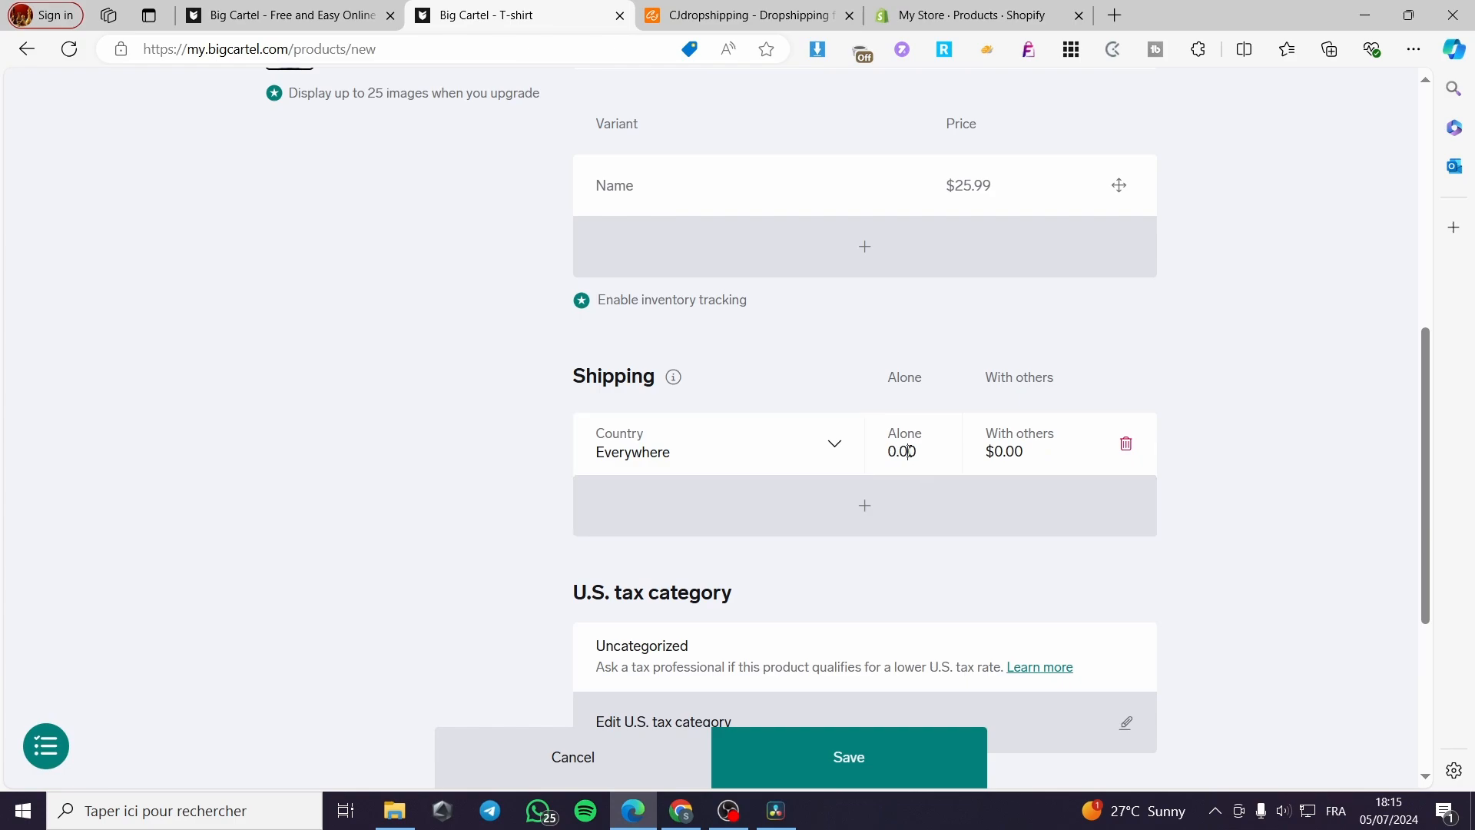
pyautogui.moveTo(919, 452); pyautogui.dragTo(839, 462)
pyautogui.write('25')
pyautogui.click(983, 459)
pyautogui.write('35')
# Step: Check the U.S. tax category setting and leave its category code empty
pyautogui.scroll(-3, 1052, 456)
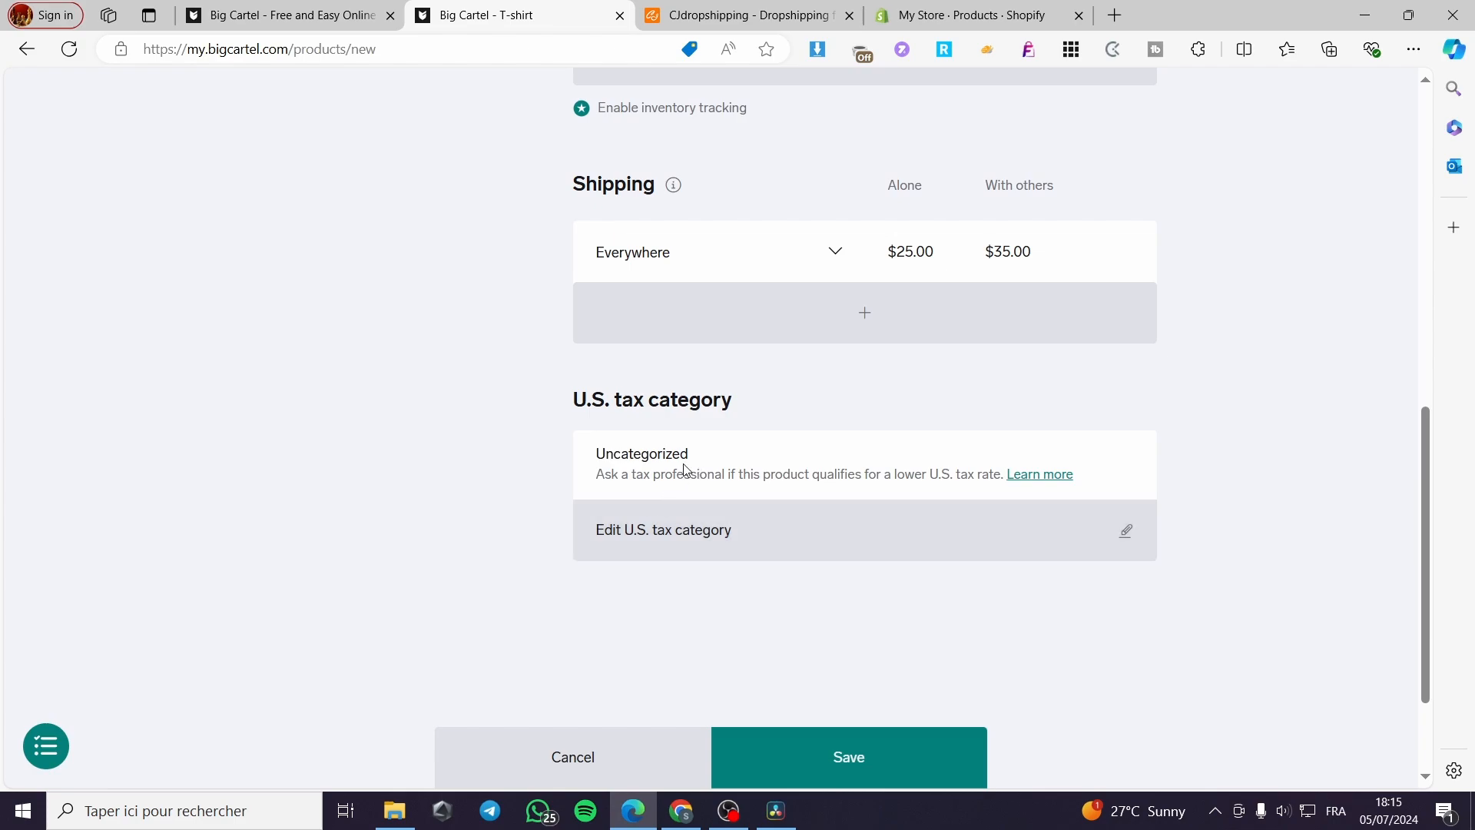
pyautogui.click(1128, 534)
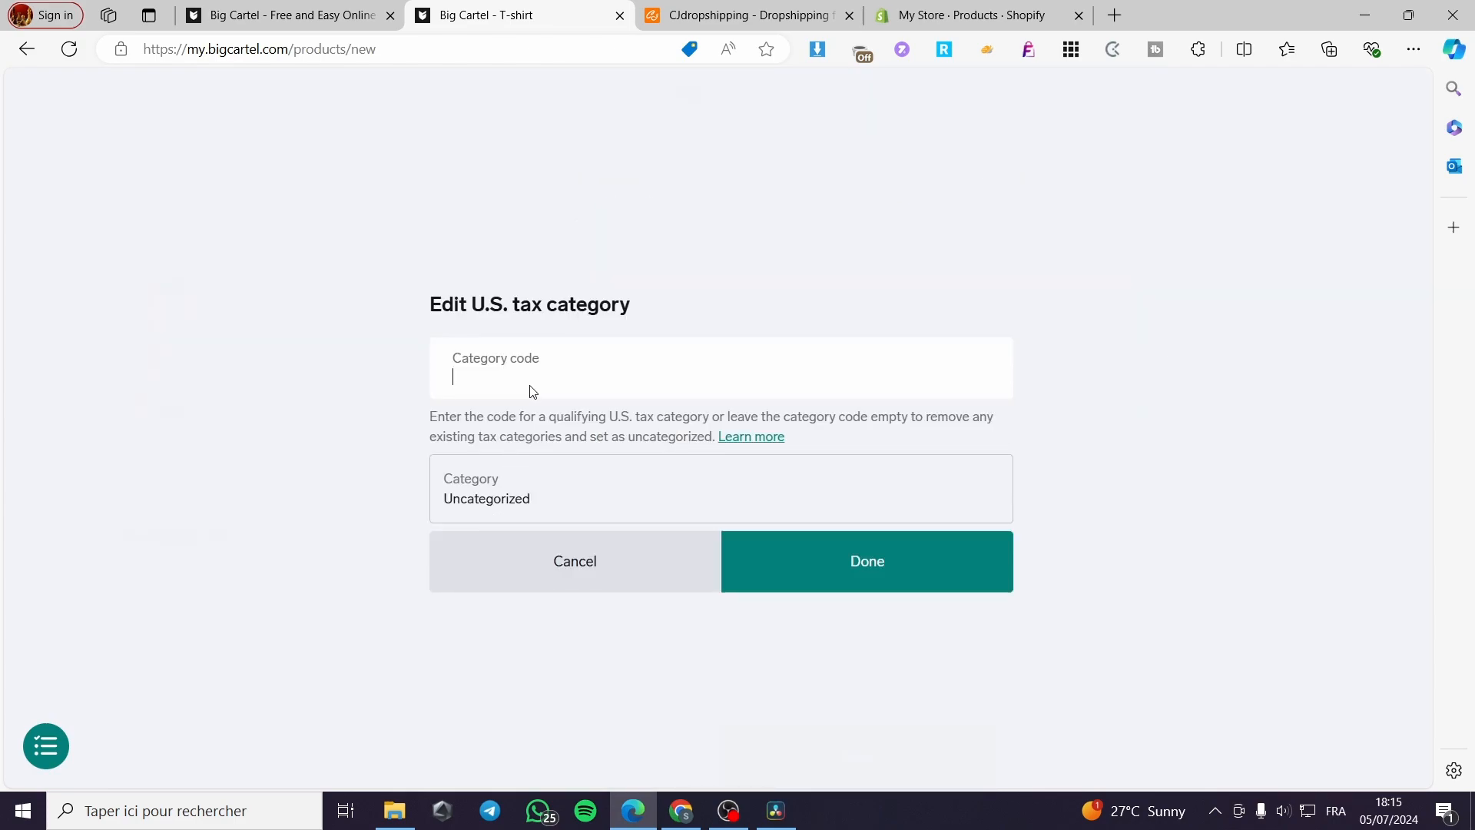
pyautogui.click(768, 576)
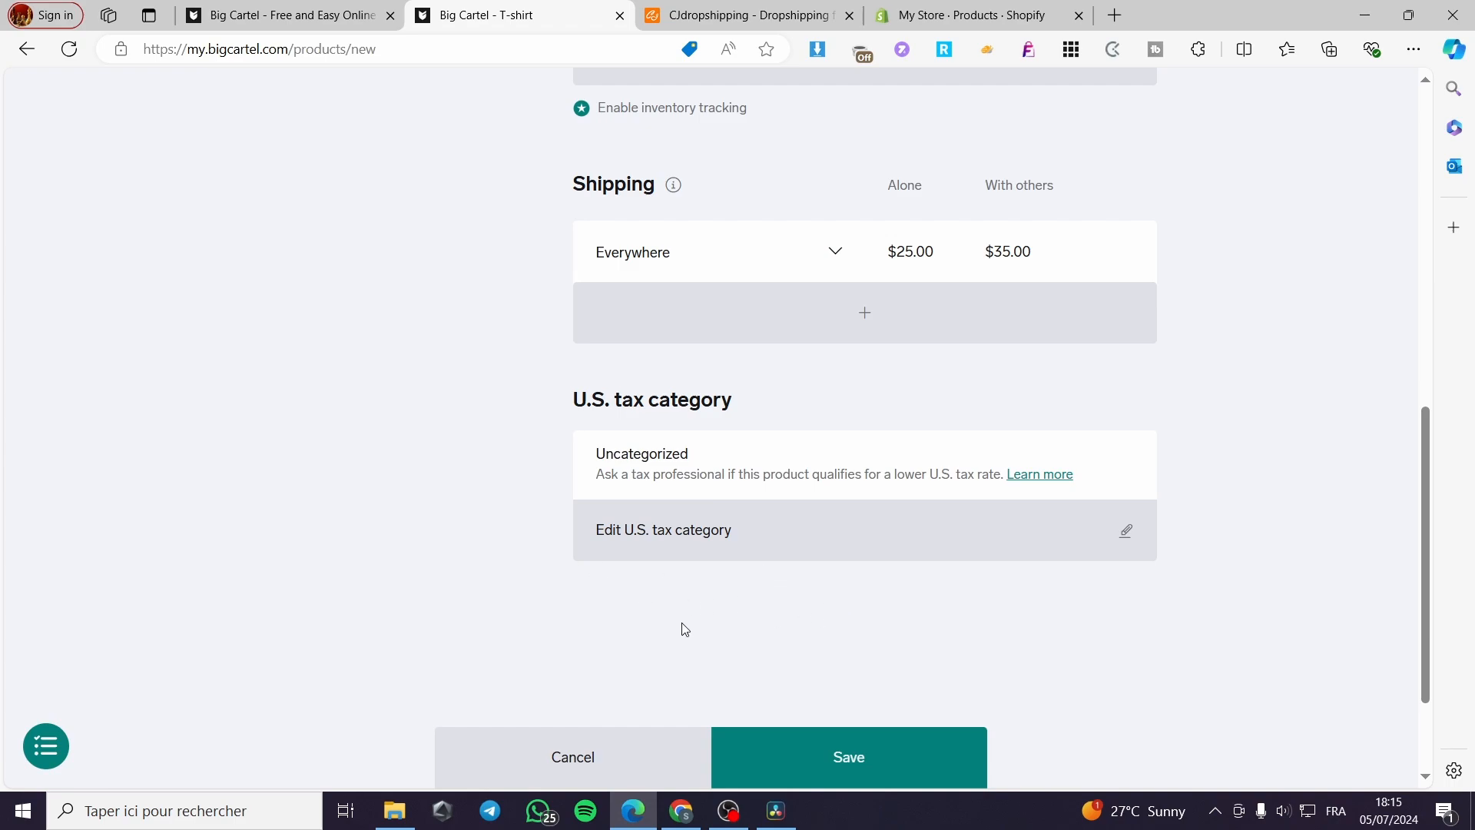
# Step: Name the T-shirt's blank variant "summery white" and save the product
pyautogui.scroll(15, 919, 712)
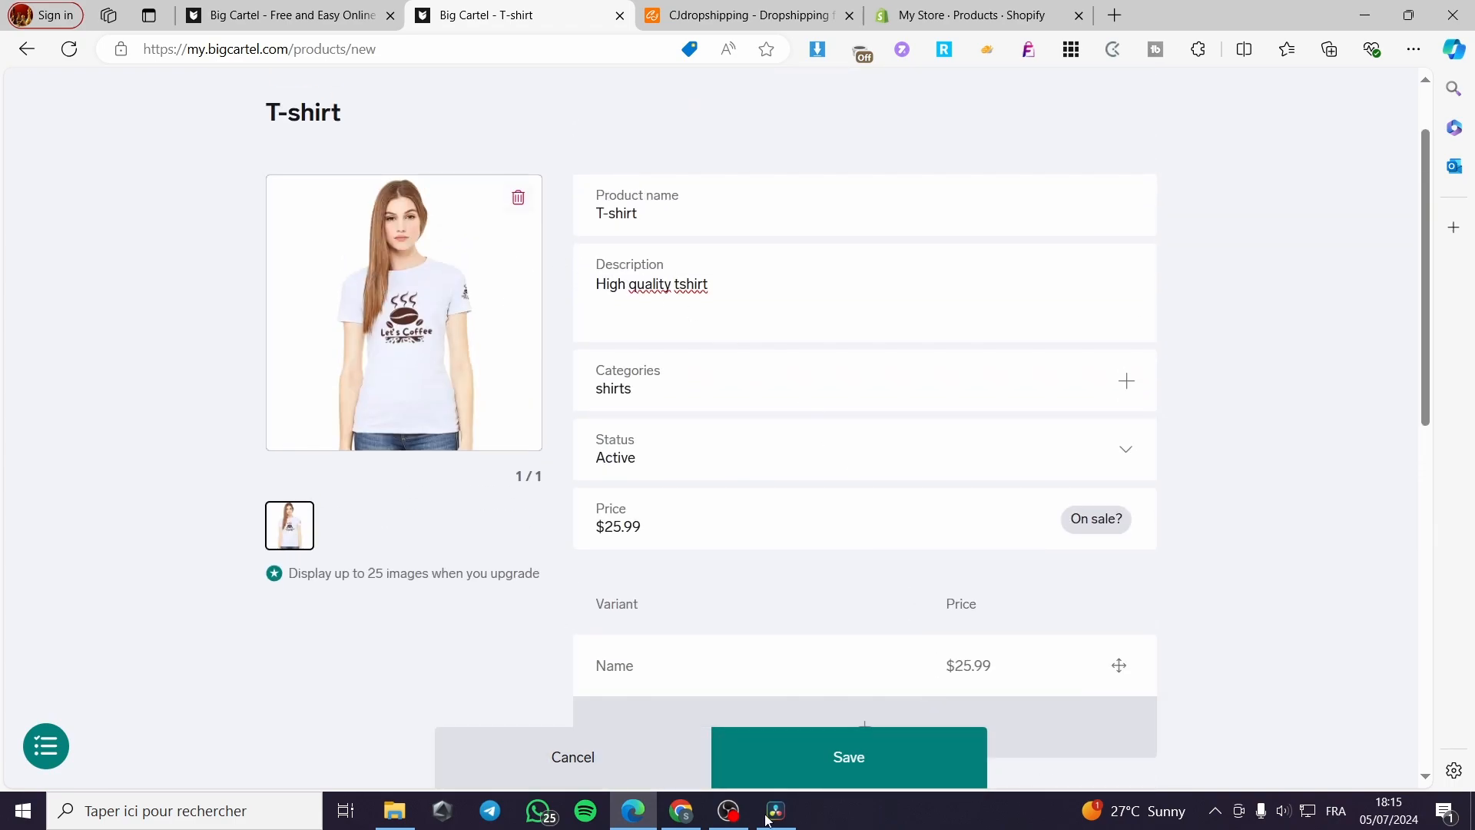
pyautogui.click(853, 758)
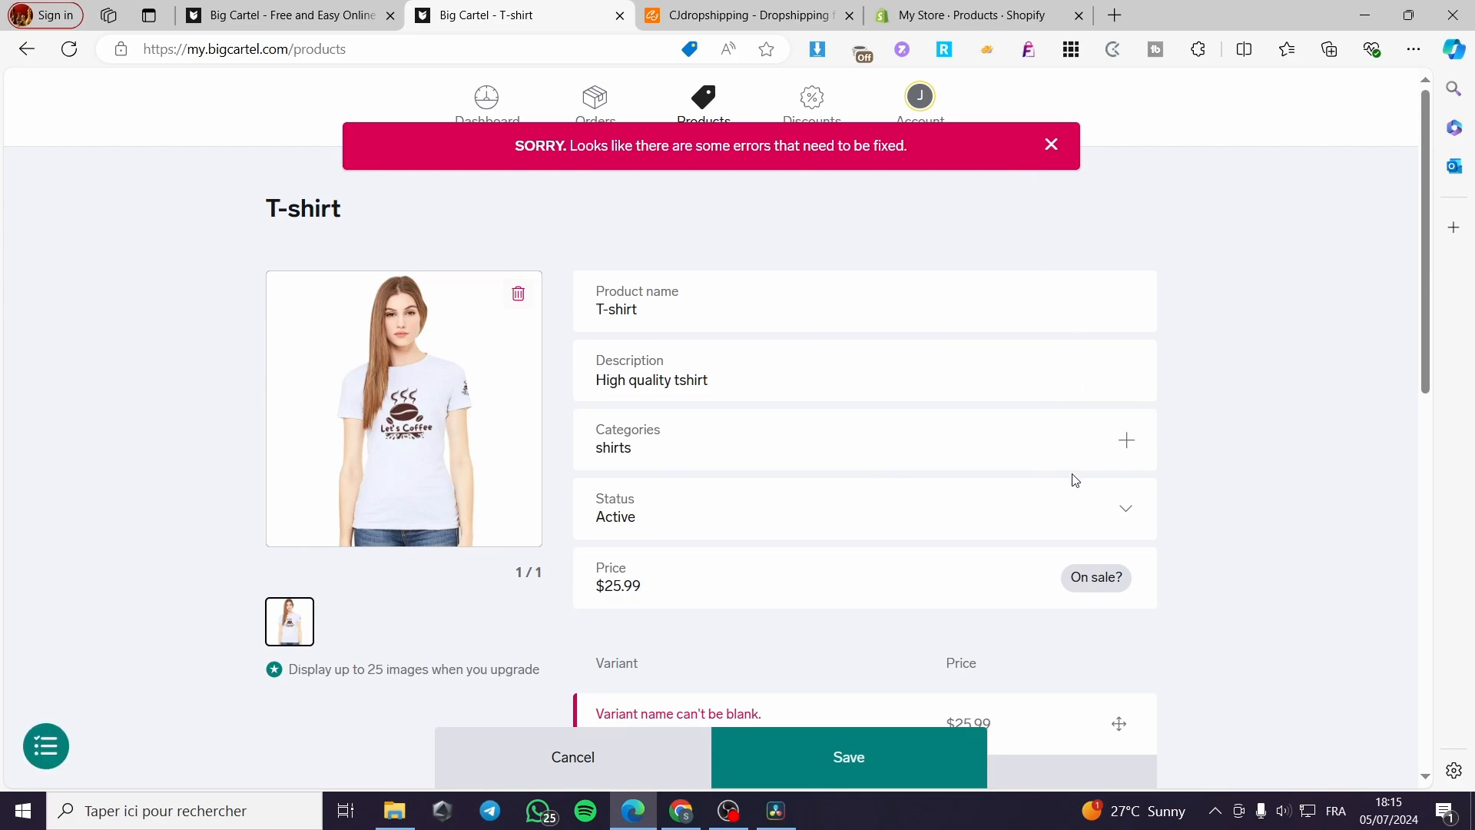
pyautogui.scroll(-3, 1064, 488)
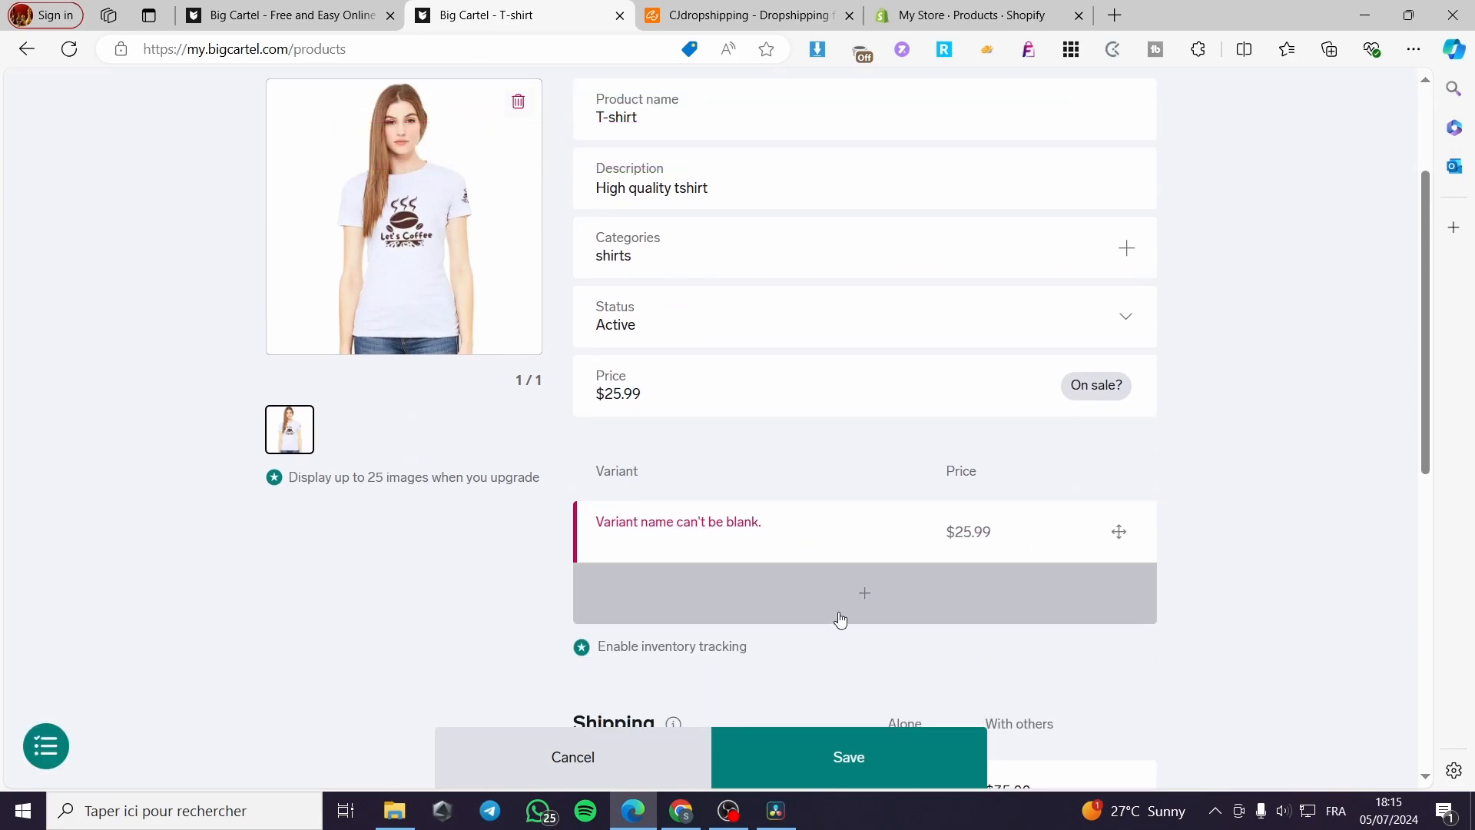
pyautogui.click(734, 531)
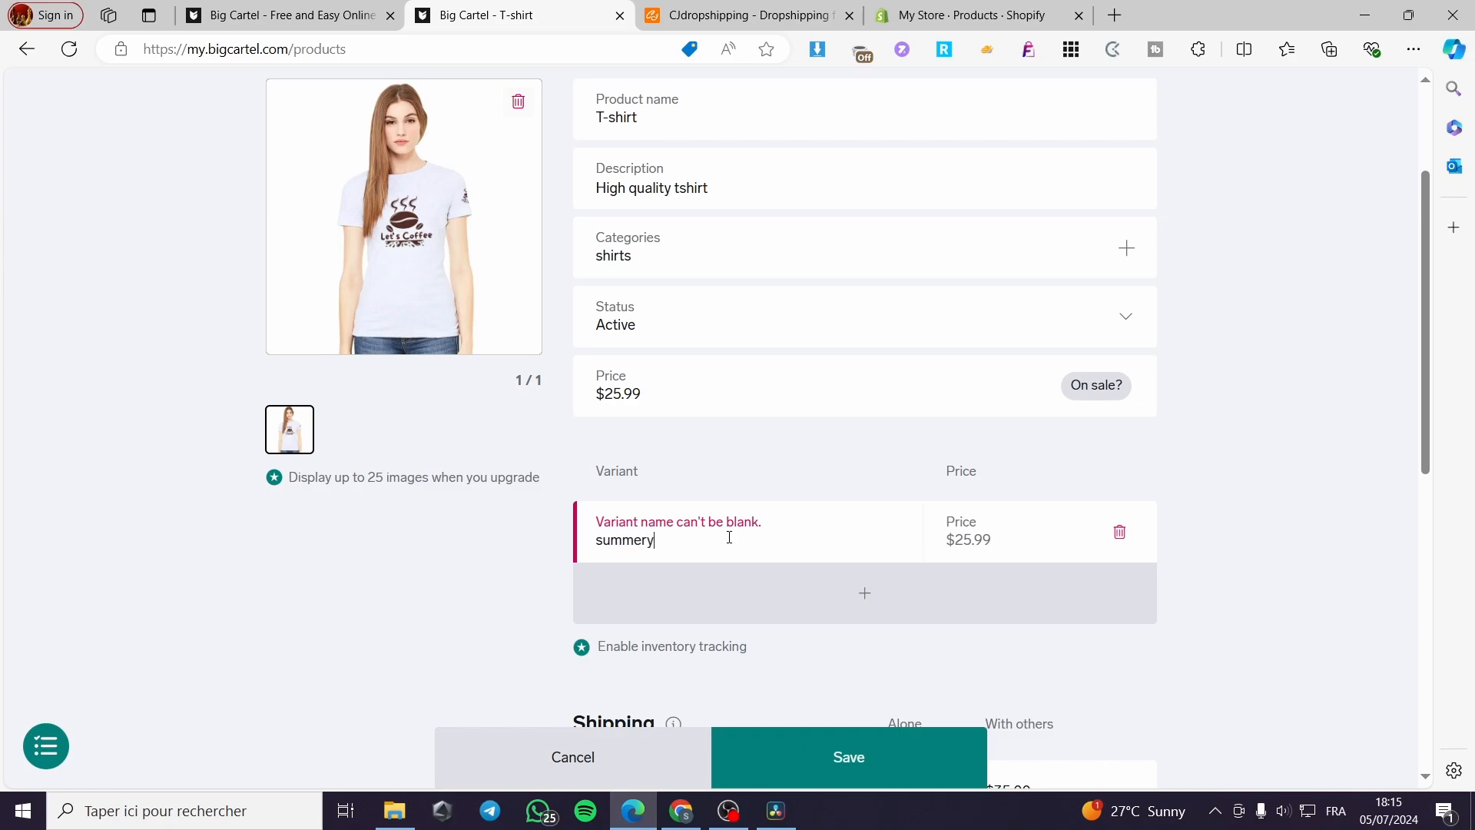
pyautogui.write('summery white')
pyautogui.click(850, 755)
pyautogui.scroll(-7, 1160, 693)
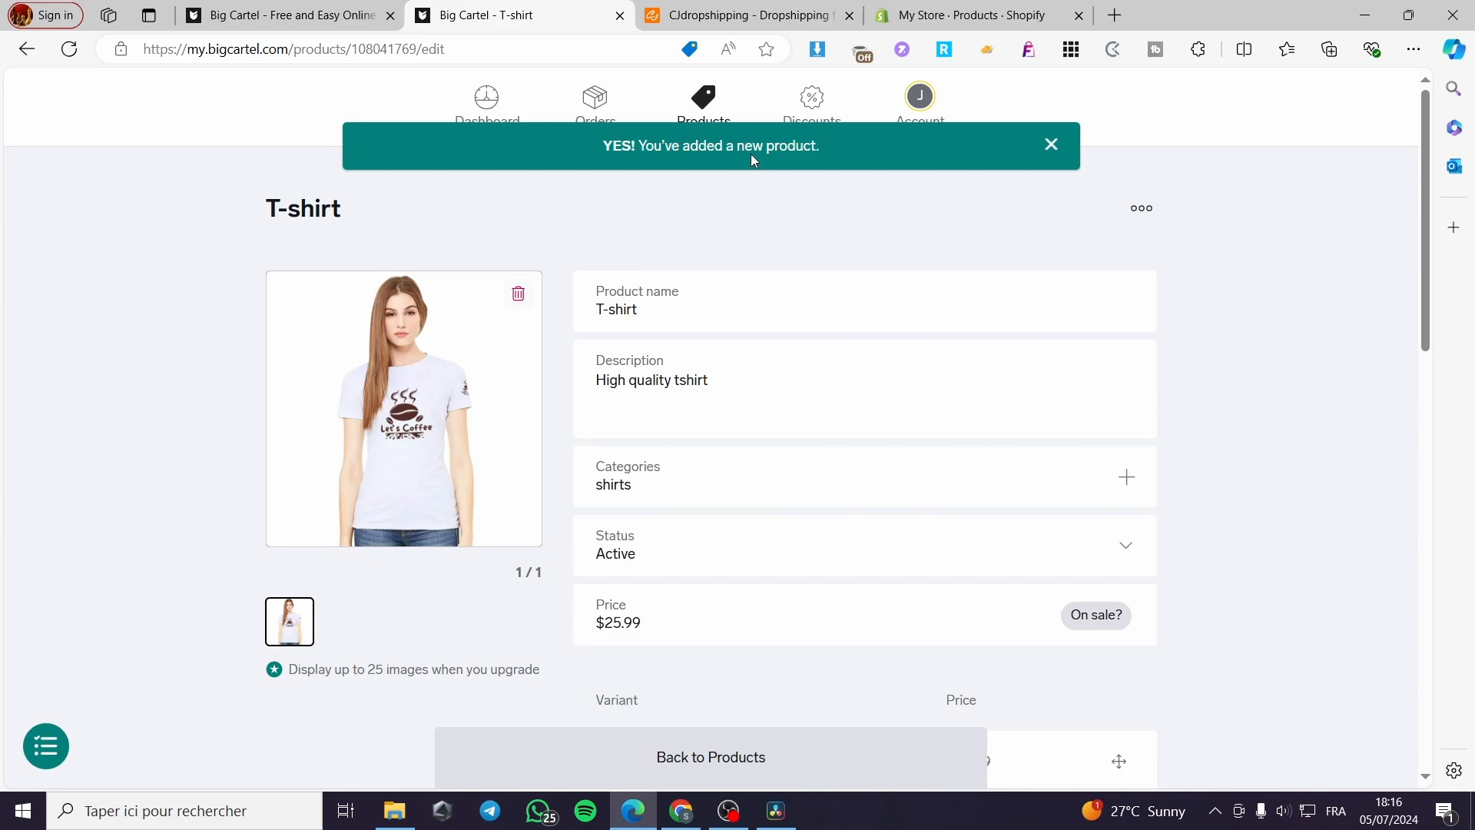
# Step: View the Discounts page, and review the shop info and shop design sections of the account page
pyautogui.click(815, 110)
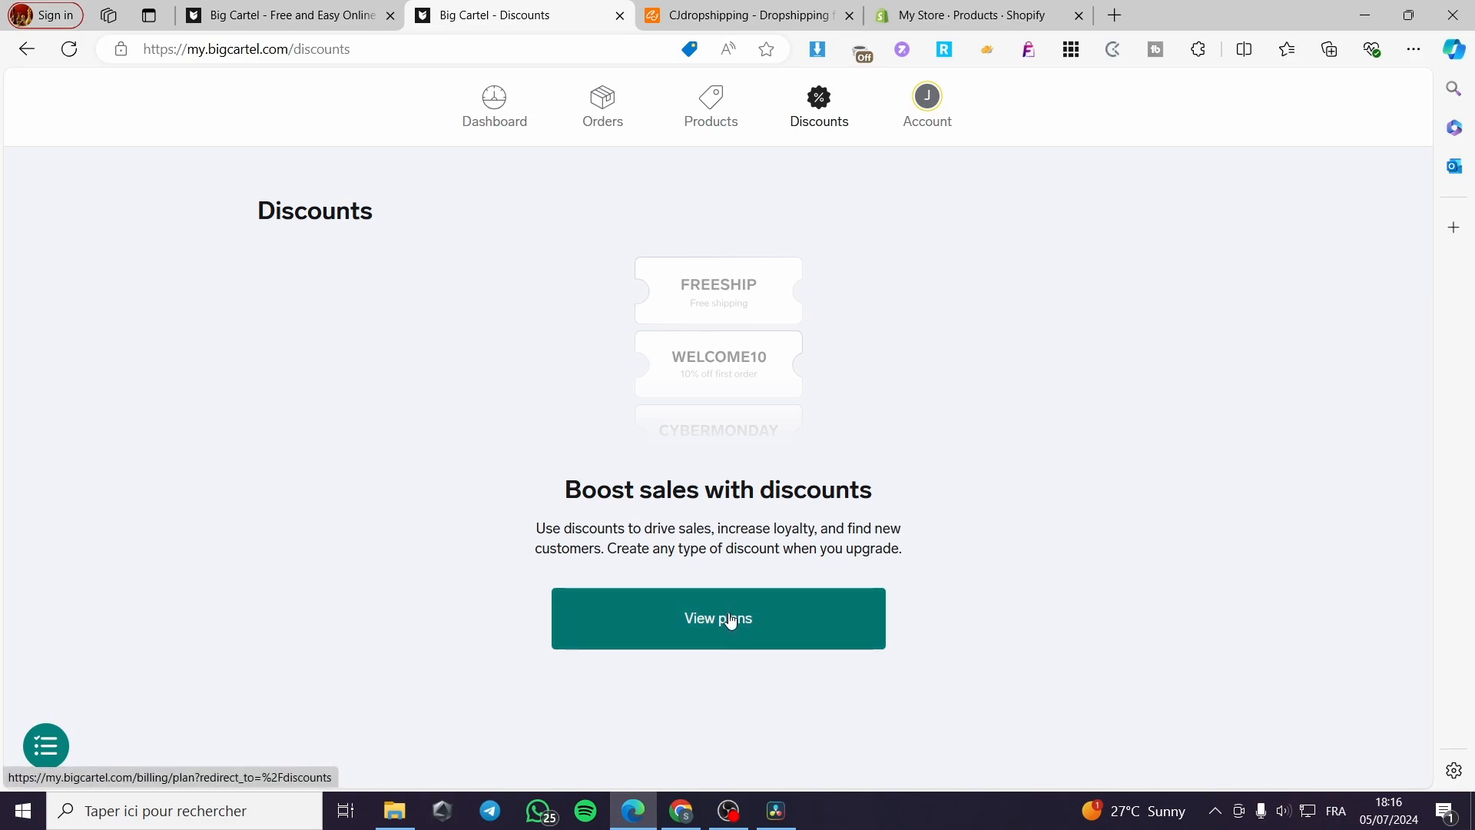
pyautogui.click(932, 106)
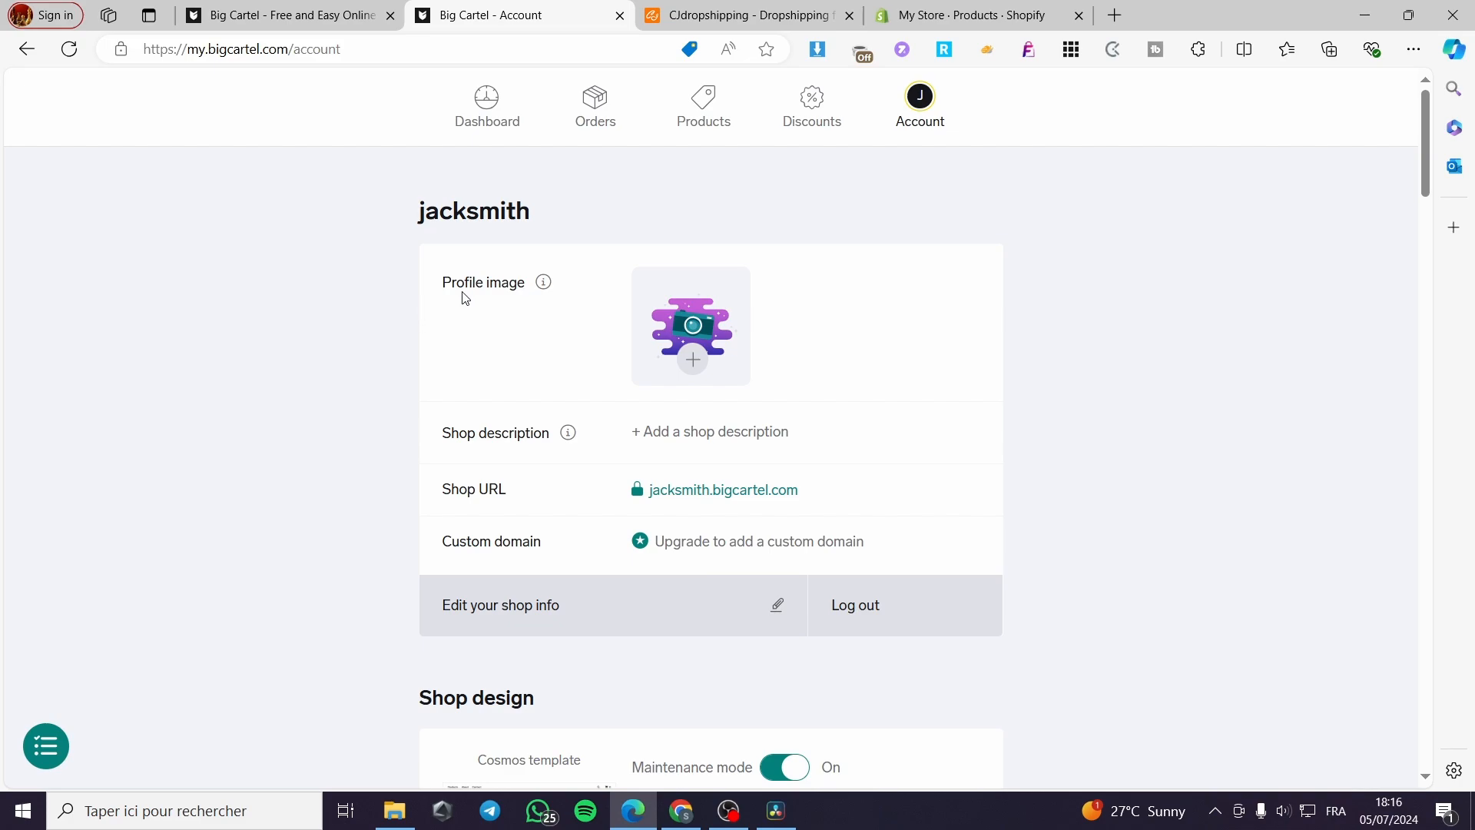
pyautogui.scroll(-1, 1179, 346)
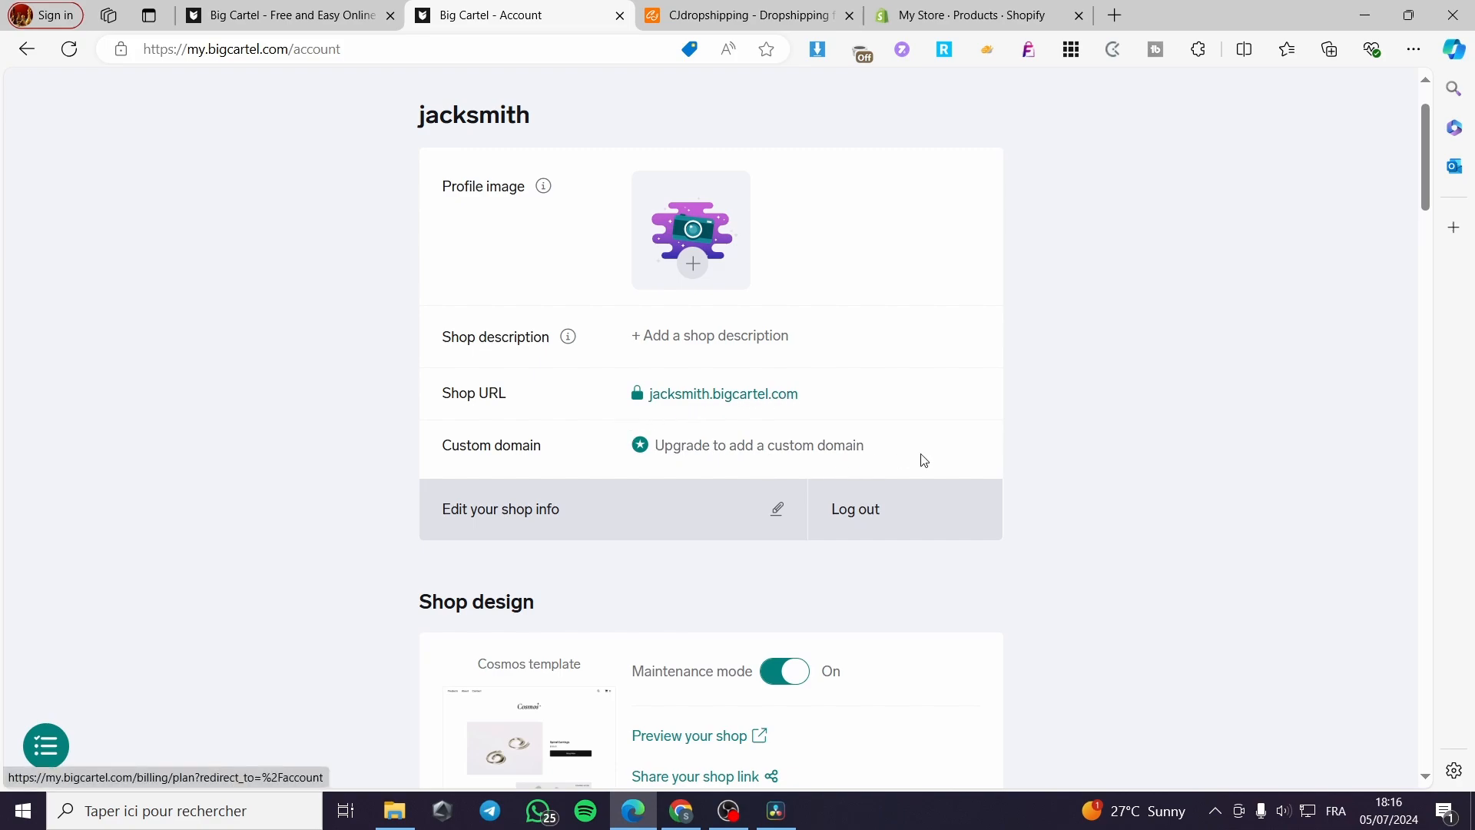
pyautogui.scroll(-1, 1092, 458)
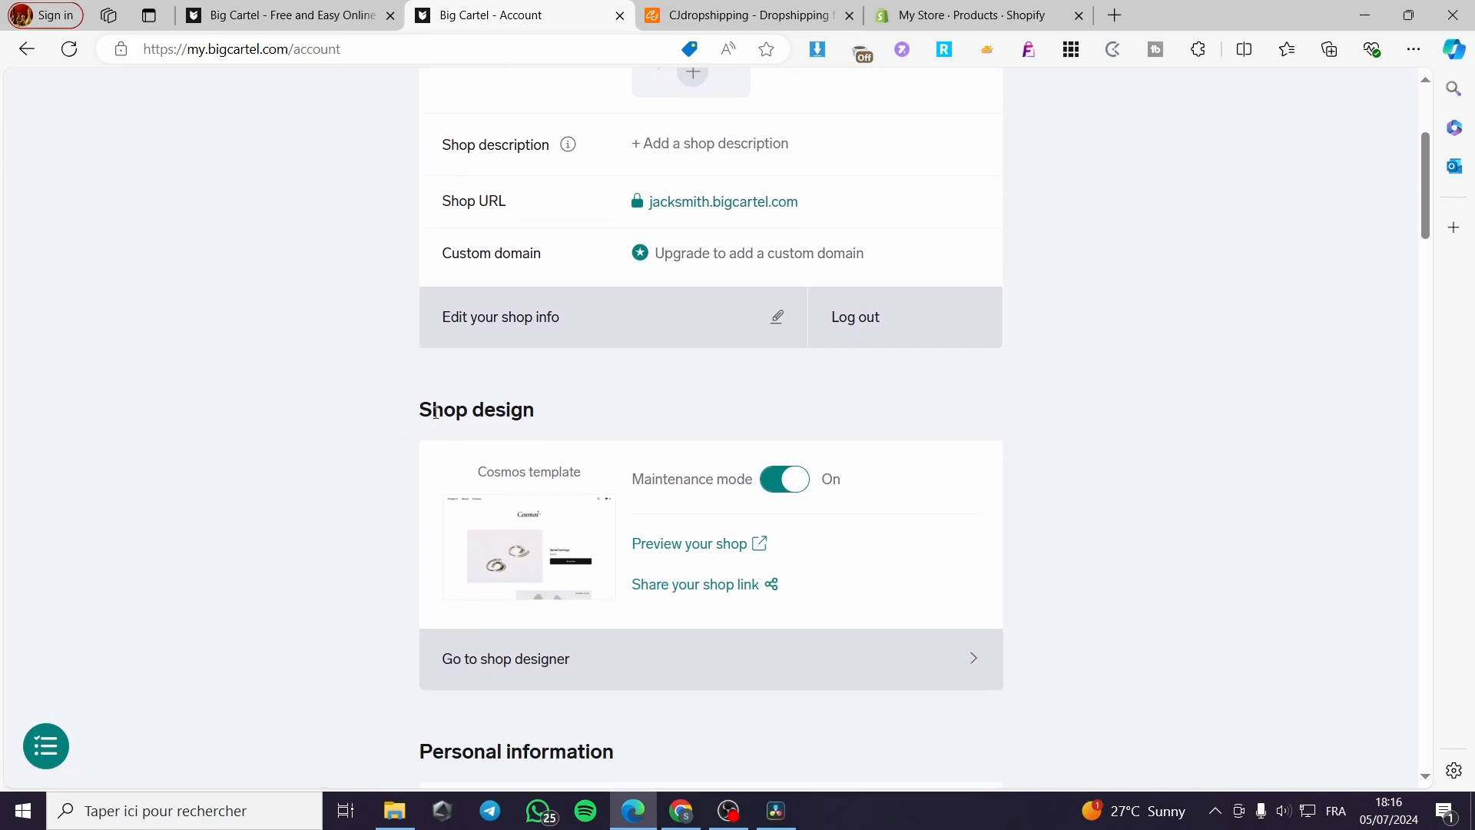
pyautogui.moveTo(544, 415); pyautogui.dragTo(395, 405)
pyautogui.click(362, 471)
# Step: Preview the shop's storefront with its featured products, and close the preview to return to the account page
pyautogui.click(668, 547)
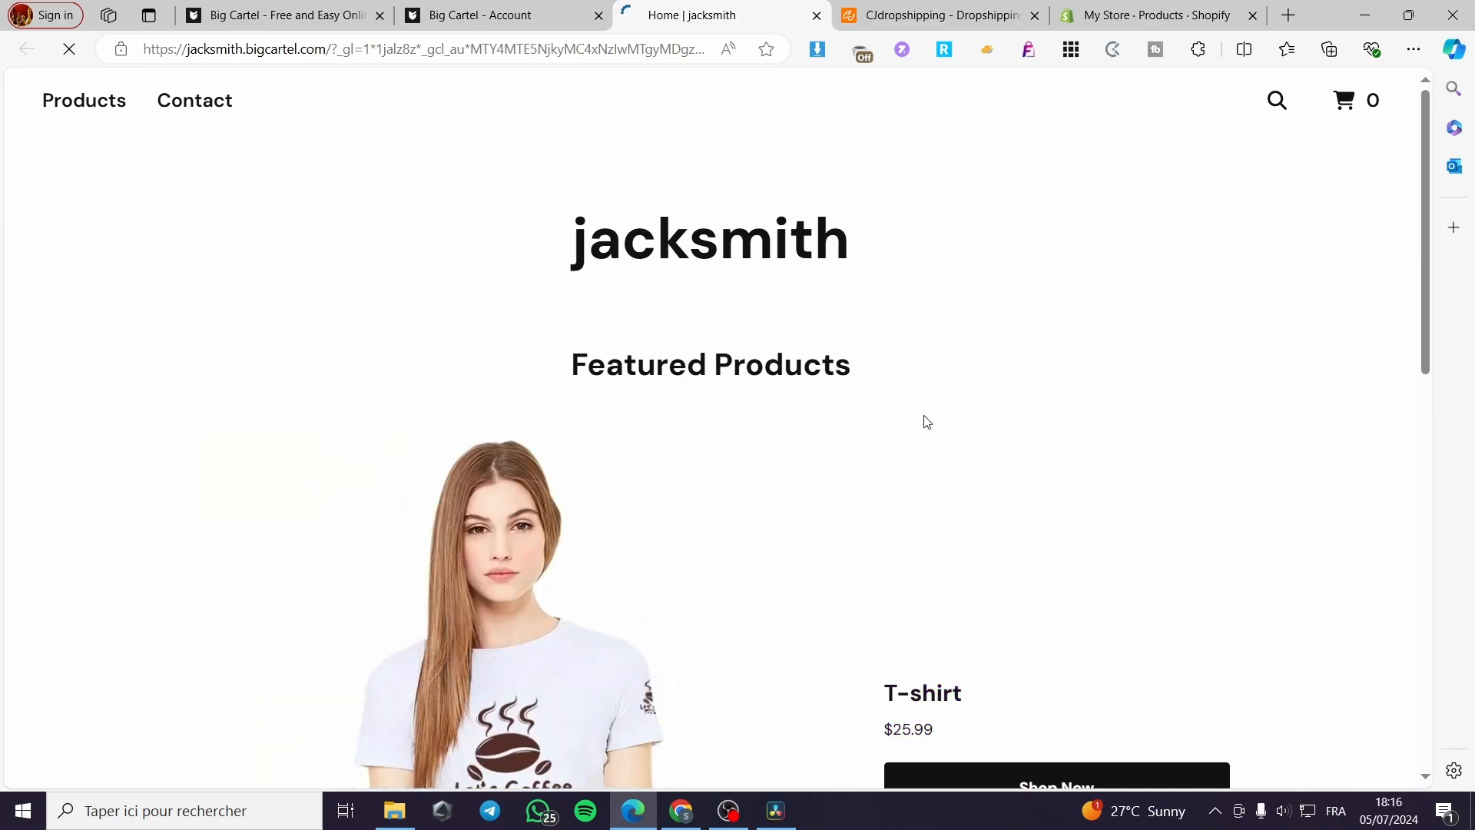
pyautogui.scroll(-5, 926, 422)
pyautogui.scroll(3, 845, 553)
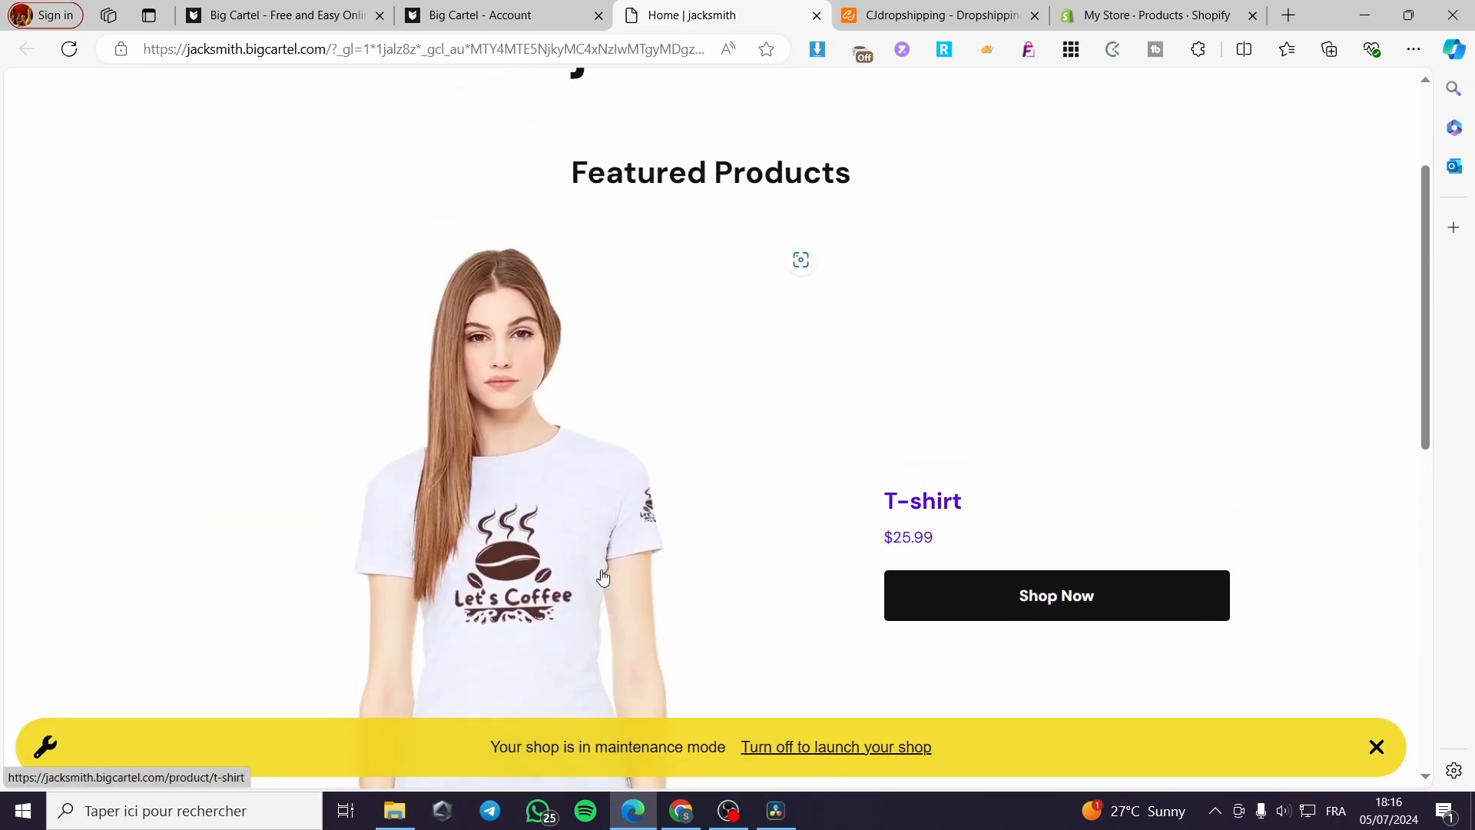
pyautogui.click(816, 16)
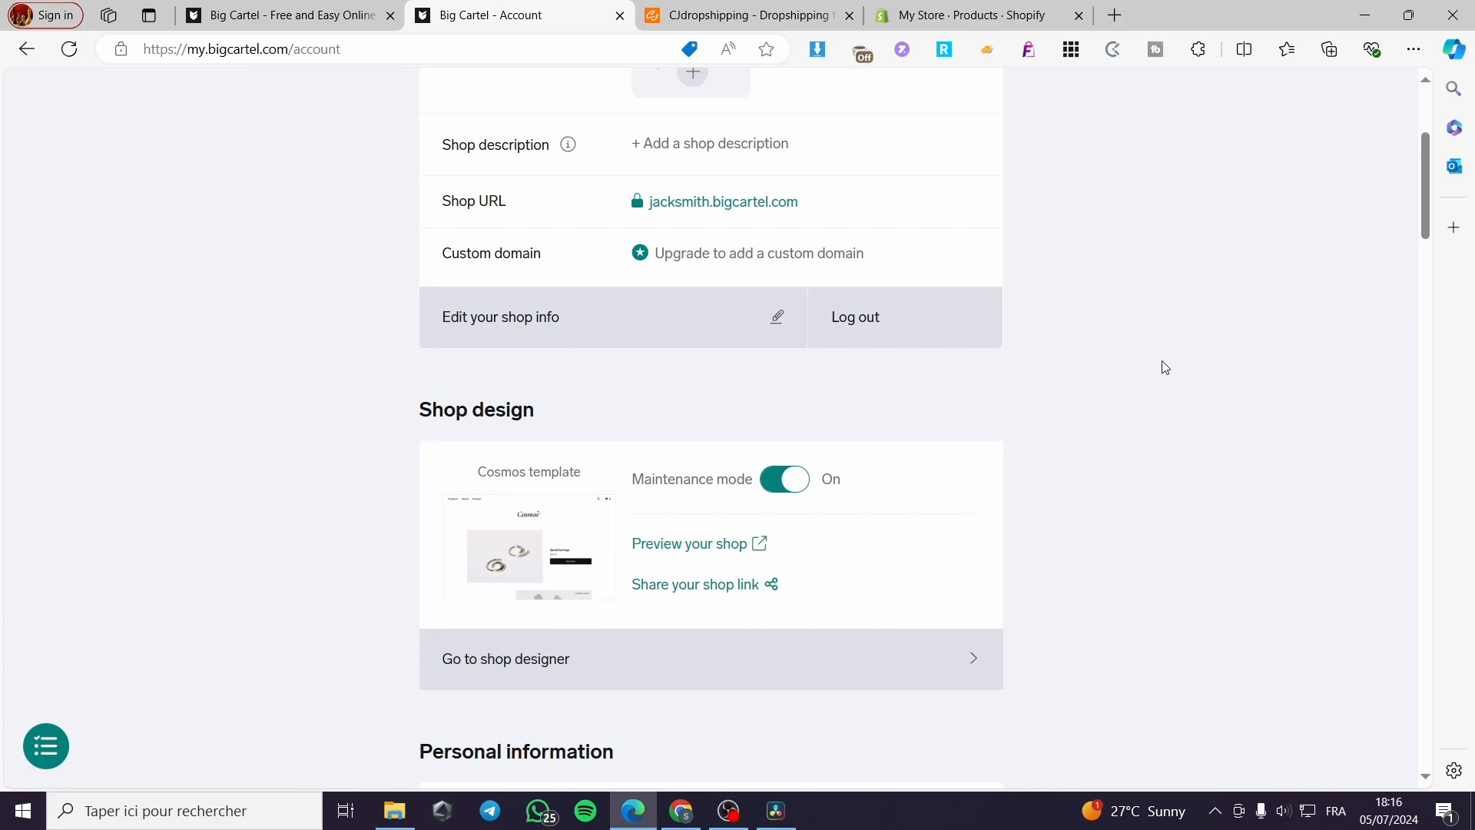
# Step: Open the shop designer and look through its Pages, Code and Templates sections
pyautogui.click(471, 668)
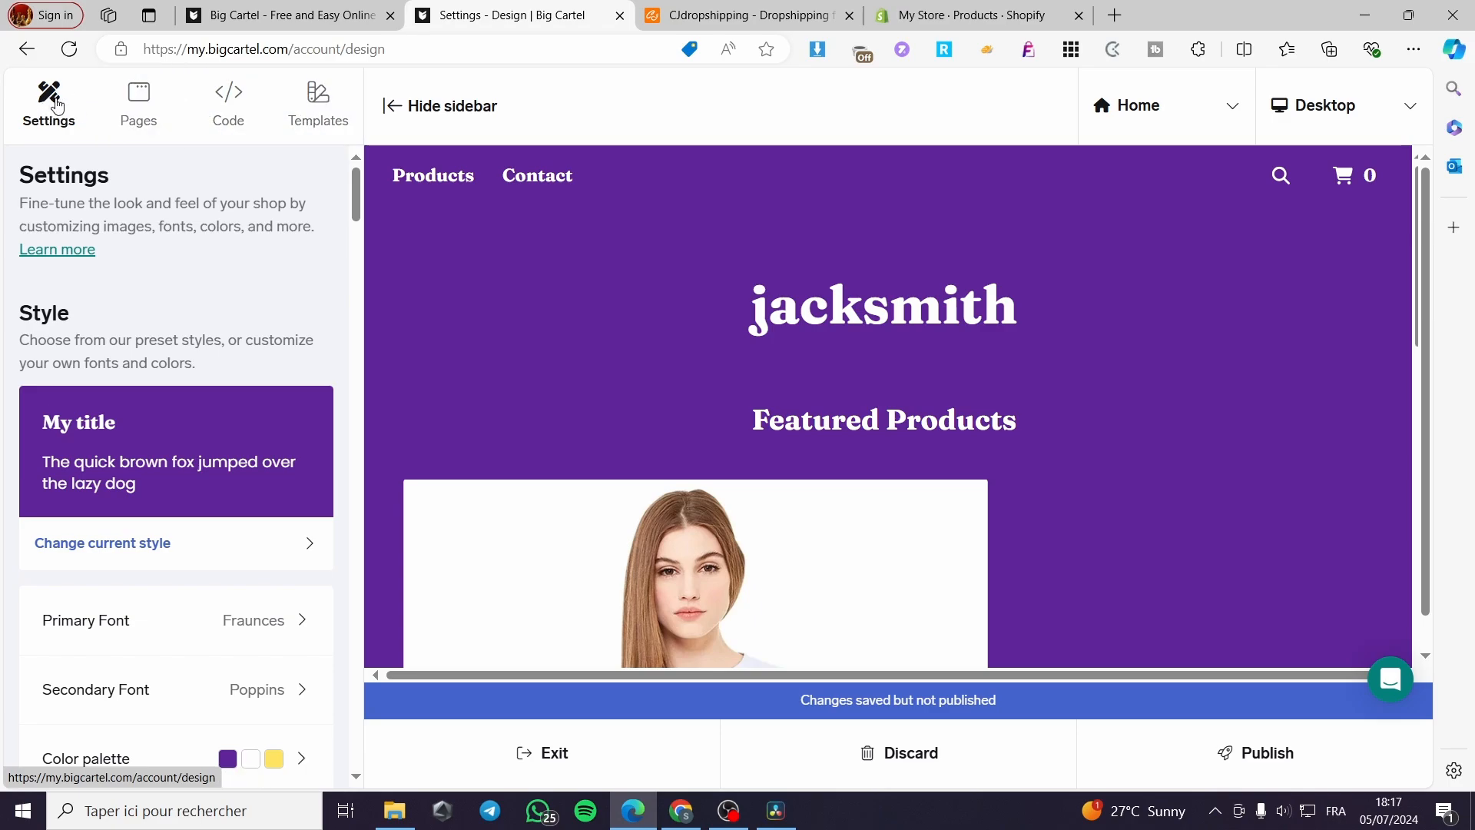
pyautogui.click(172, 94)
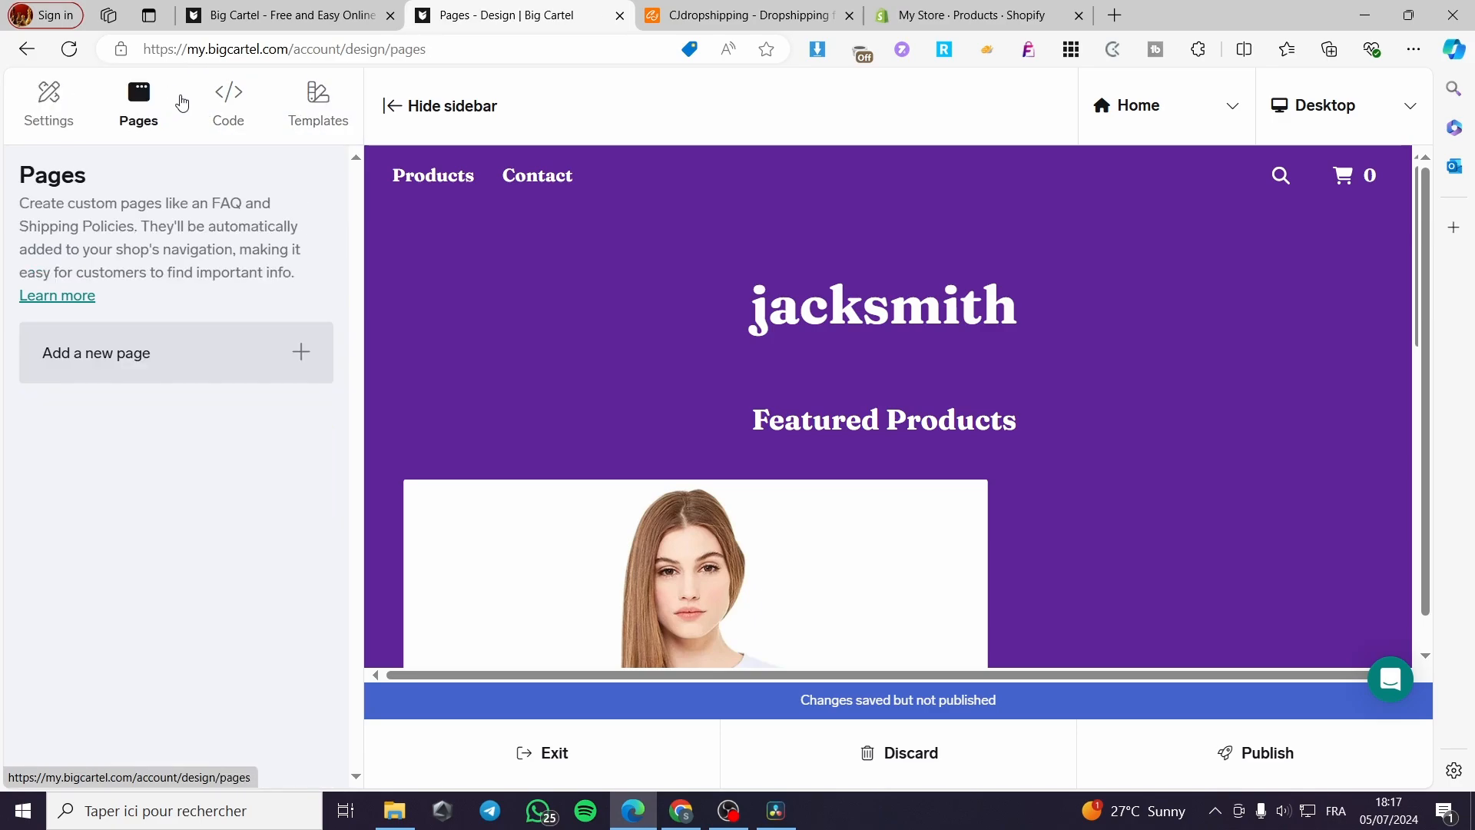
pyautogui.click(223, 108)
pyautogui.click(316, 100)
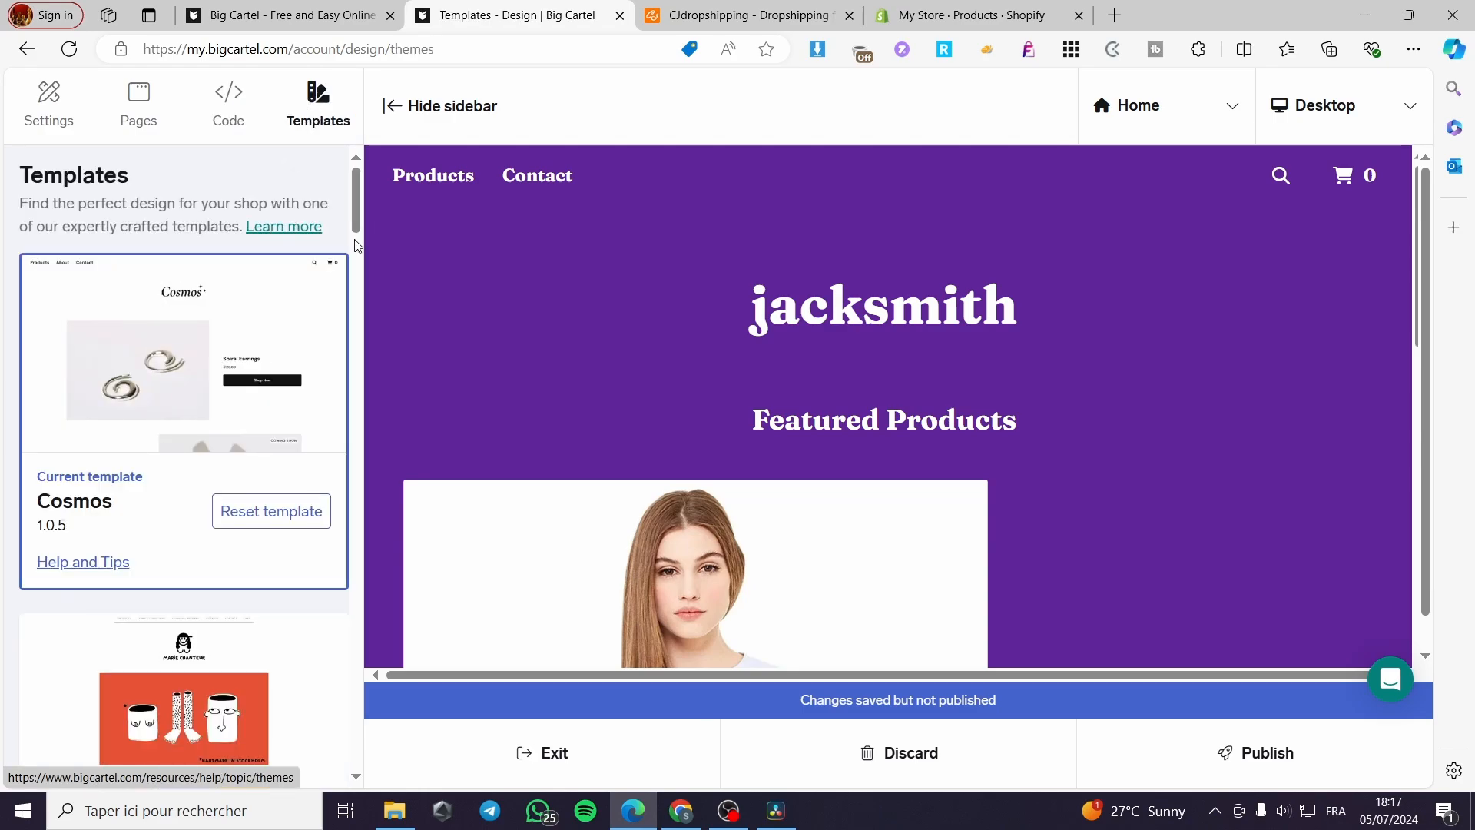
# Step: Browse the available shop templates, including Luna and Roadie, and return to the start of the list
pyautogui.scroll(-1, 198, 346)
pyautogui.scroll(-5, 184, 384)
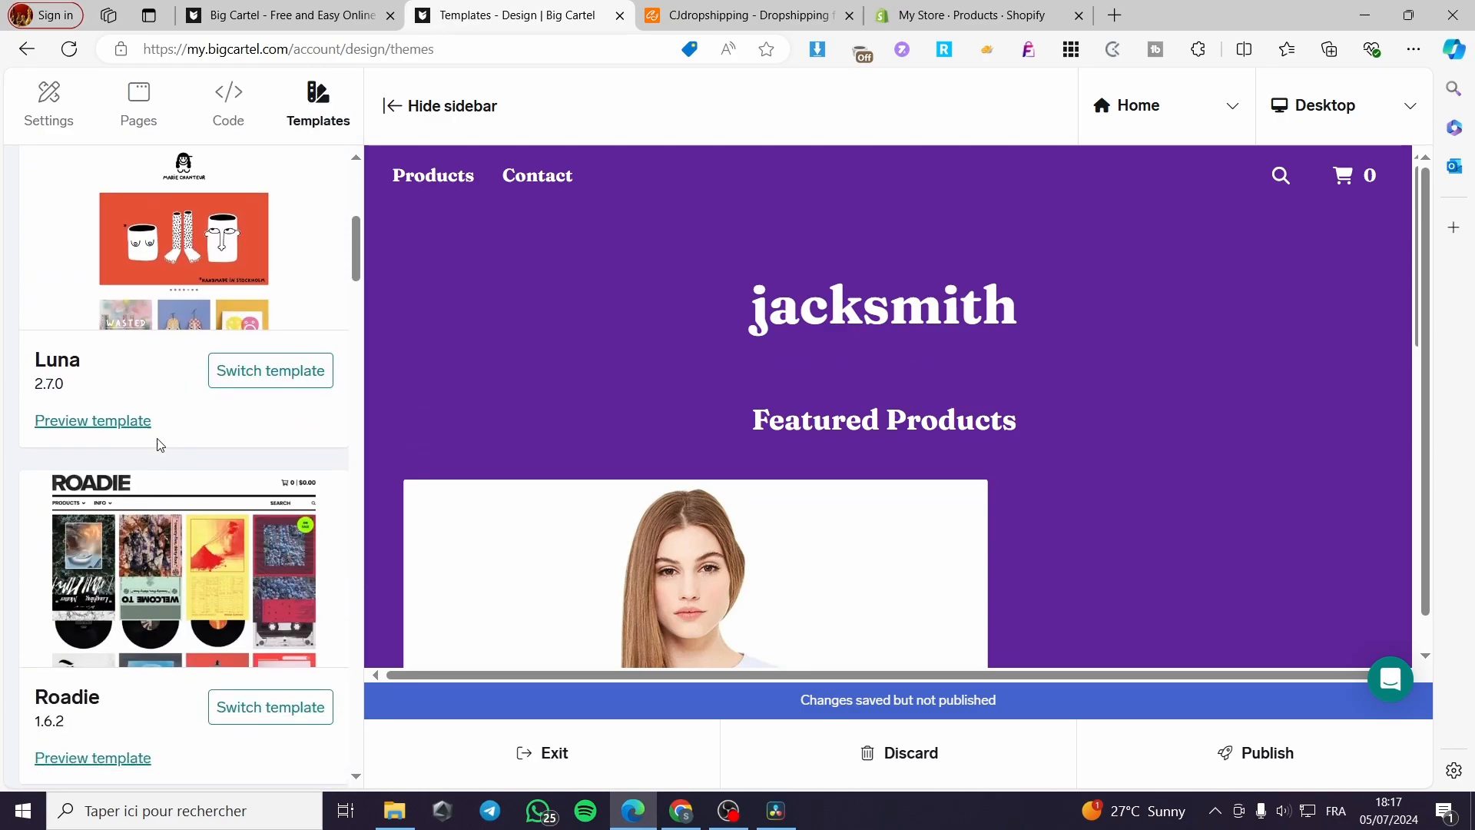
pyautogui.scroll(-1, 157, 431)
pyautogui.scroll(-6, 267, 513)
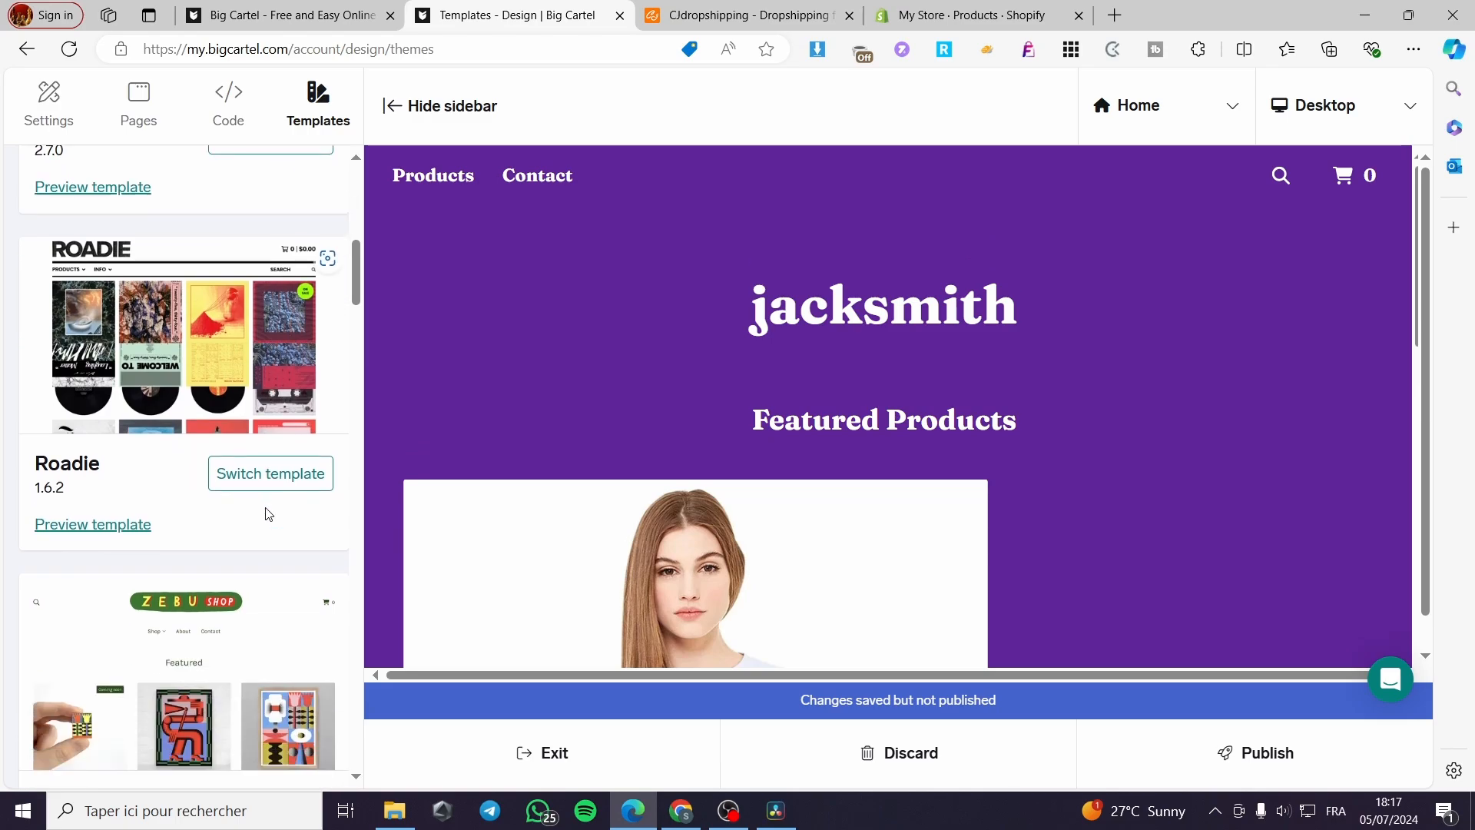
pyautogui.moveTo(356, 311)
pyautogui.mouseDown()
pyautogui.moveTo(356, 509)
pyautogui.moveTo(359, 168)
pyautogui.mouseUp()
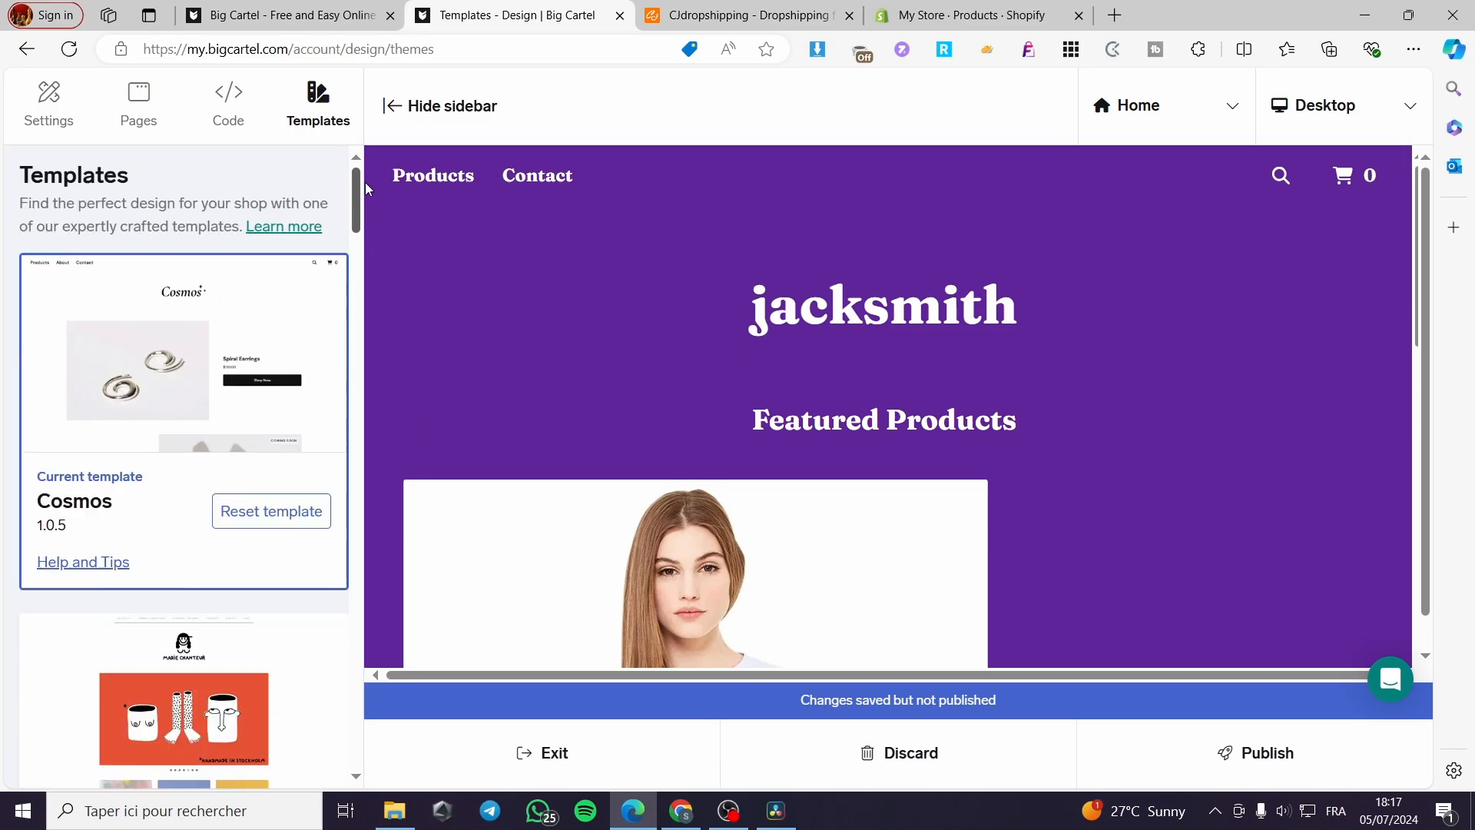
pyautogui.scroll(-2, 192, 477)
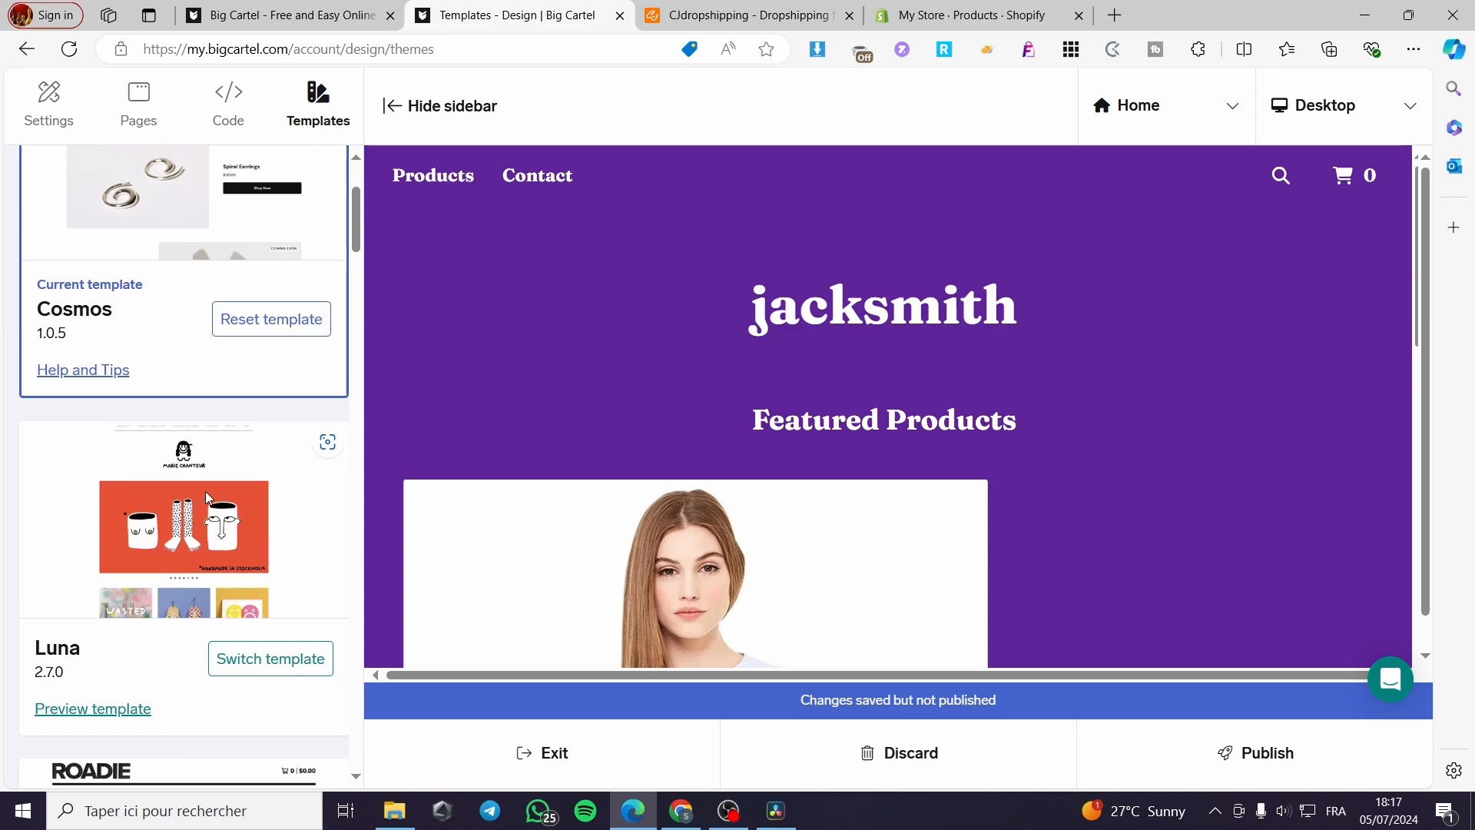
pyautogui.scroll(-3, 207, 497)
pyautogui.click(273, 466)
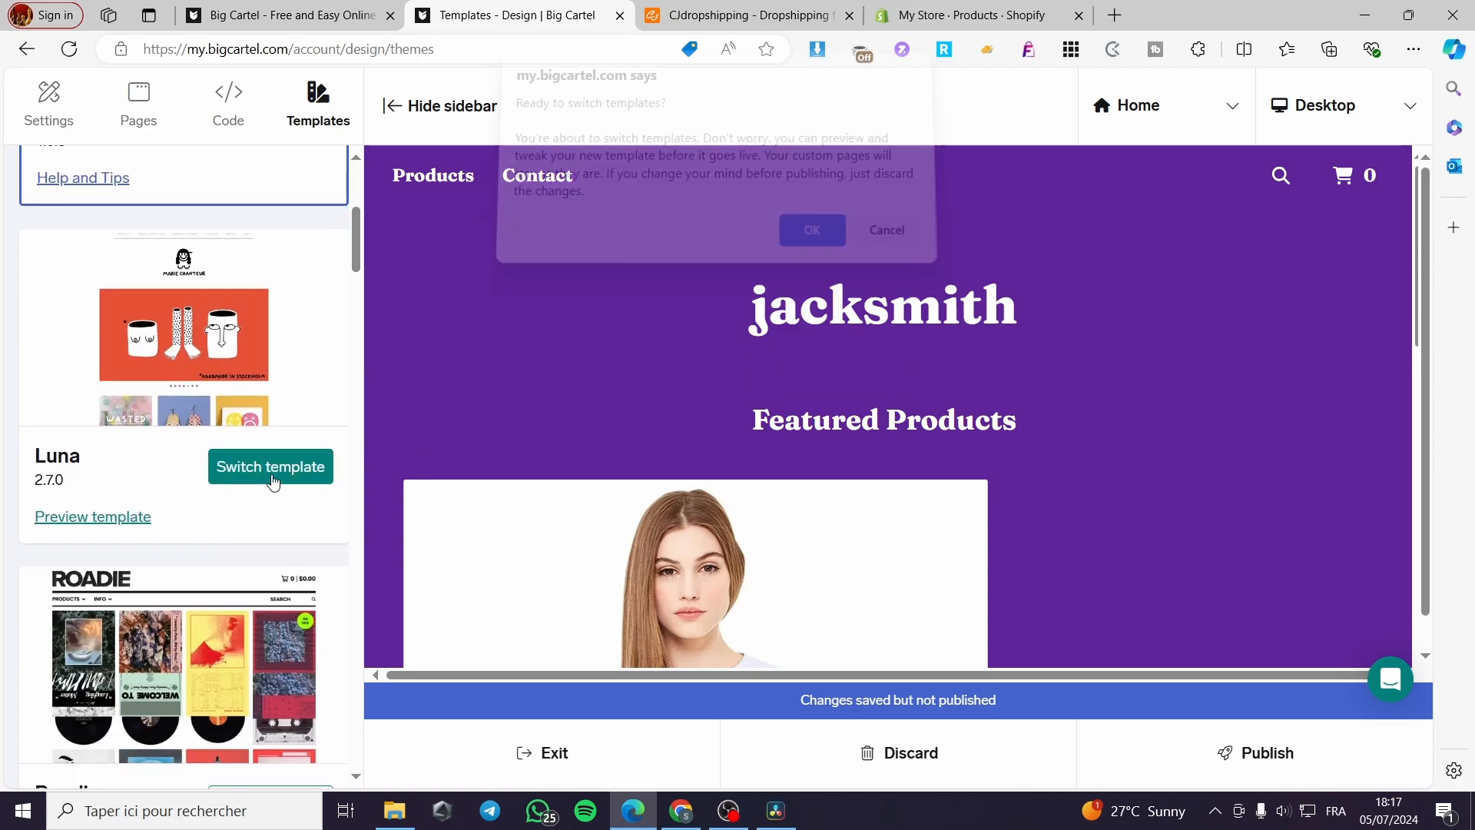
pyautogui.click(888, 232)
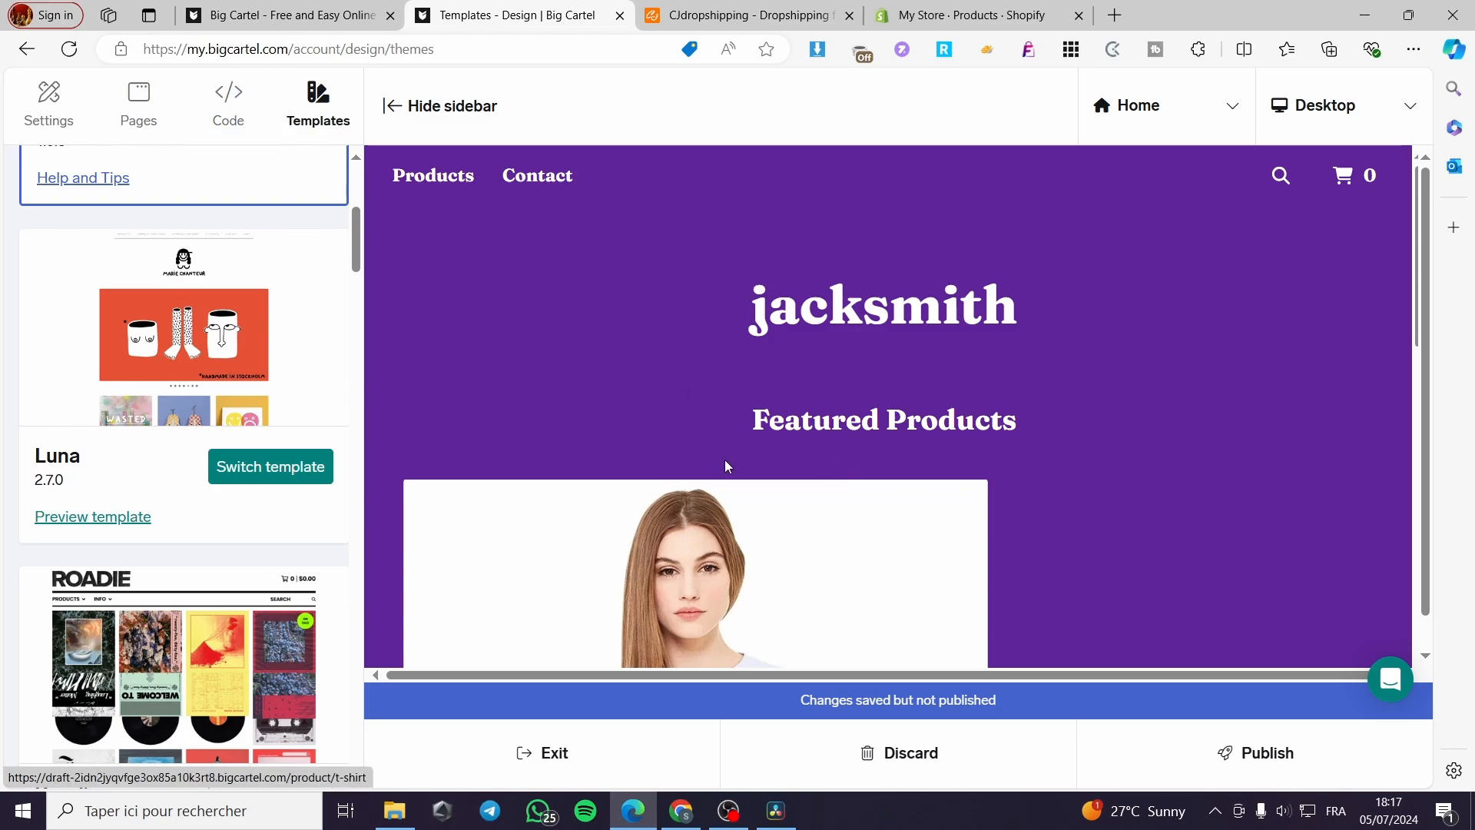
# Step: View the shop designer's Code section, and start a new custom page for the shop
pyautogui.click(228, 102)
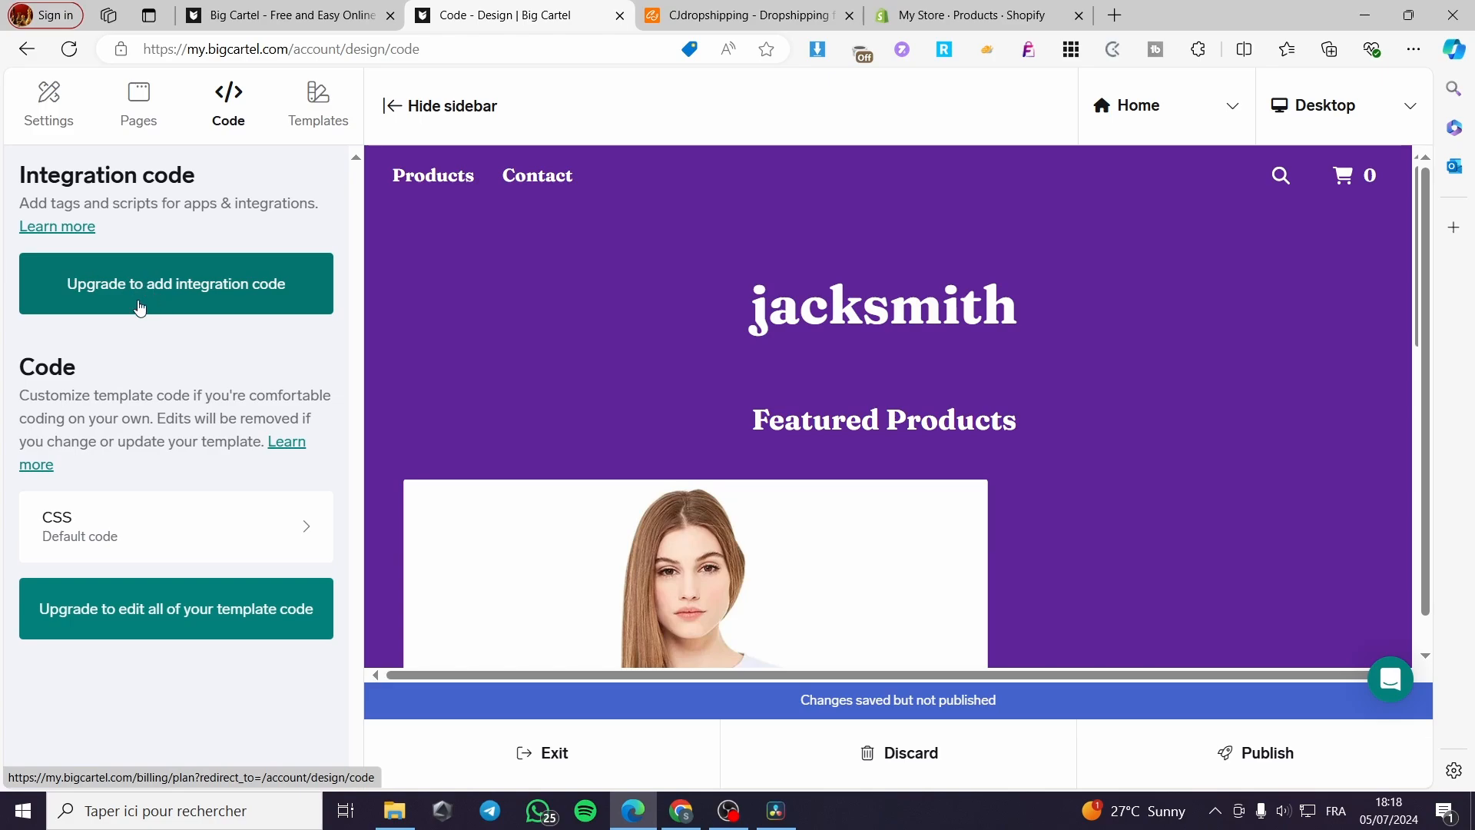
pyautogui.click(150, 95)
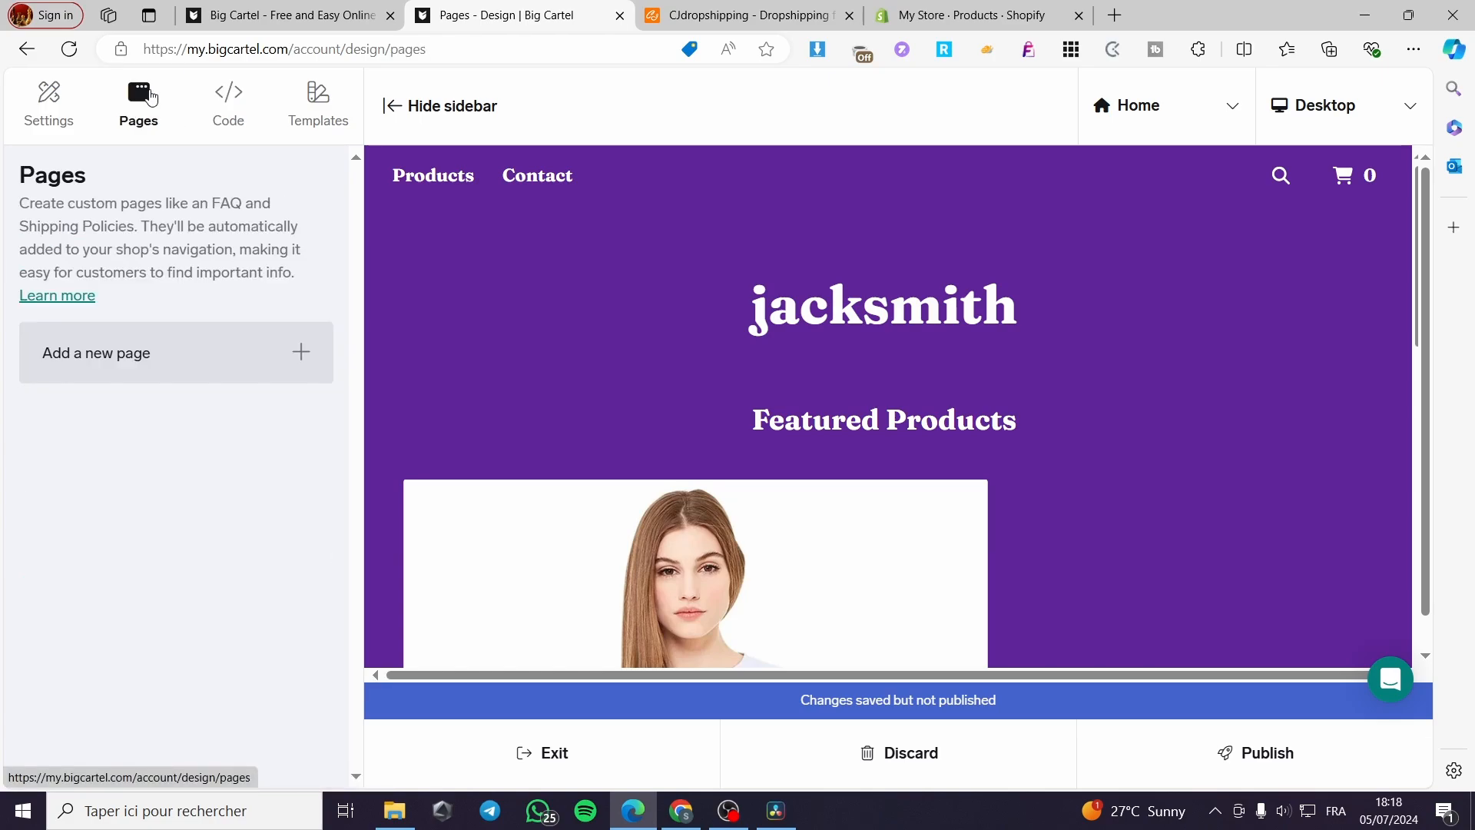
pyautogui.click(254, 362)
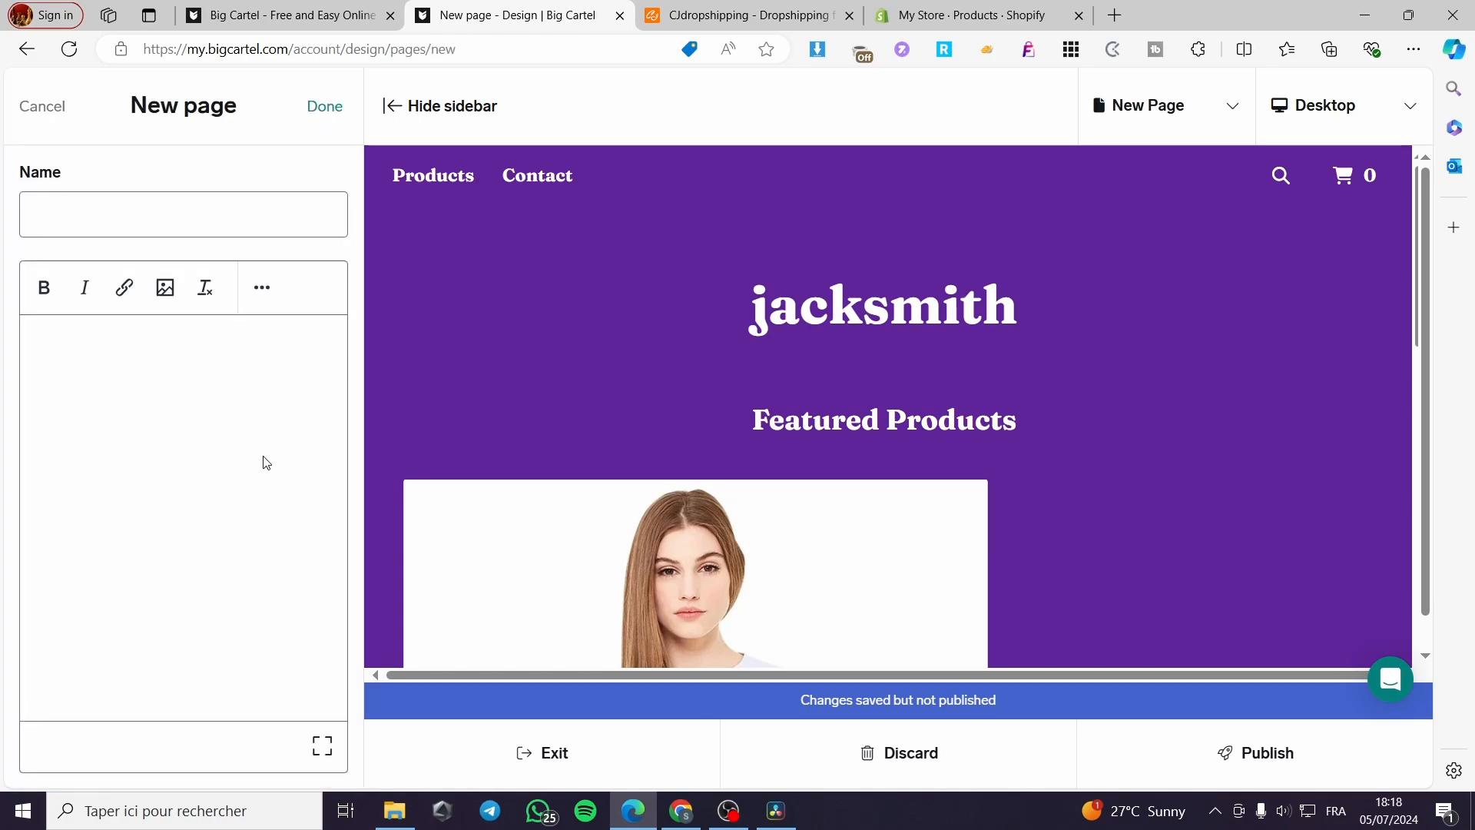
pyautogui.click(87, 219)
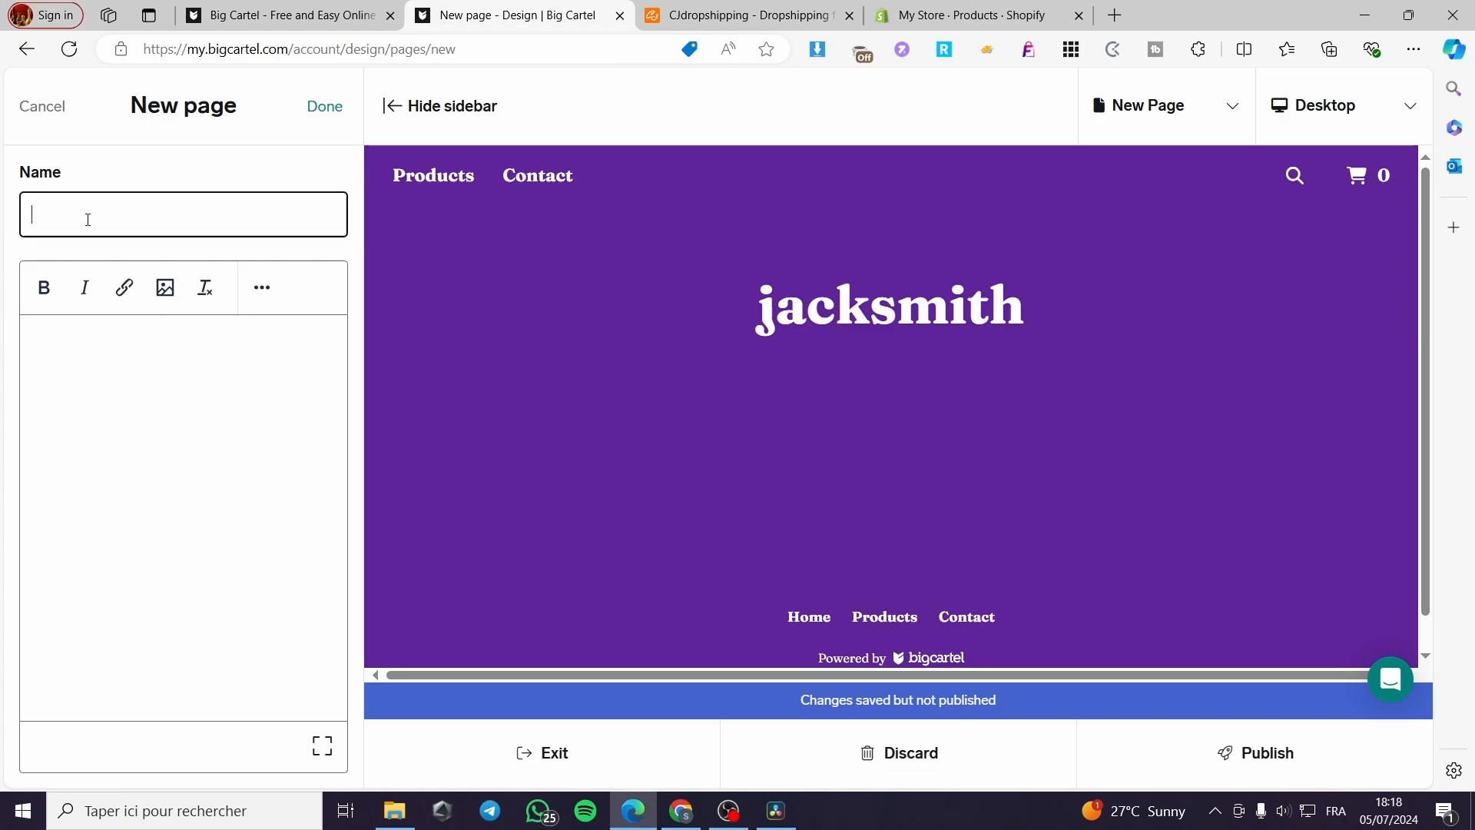
pyautogui.click(85, 399)
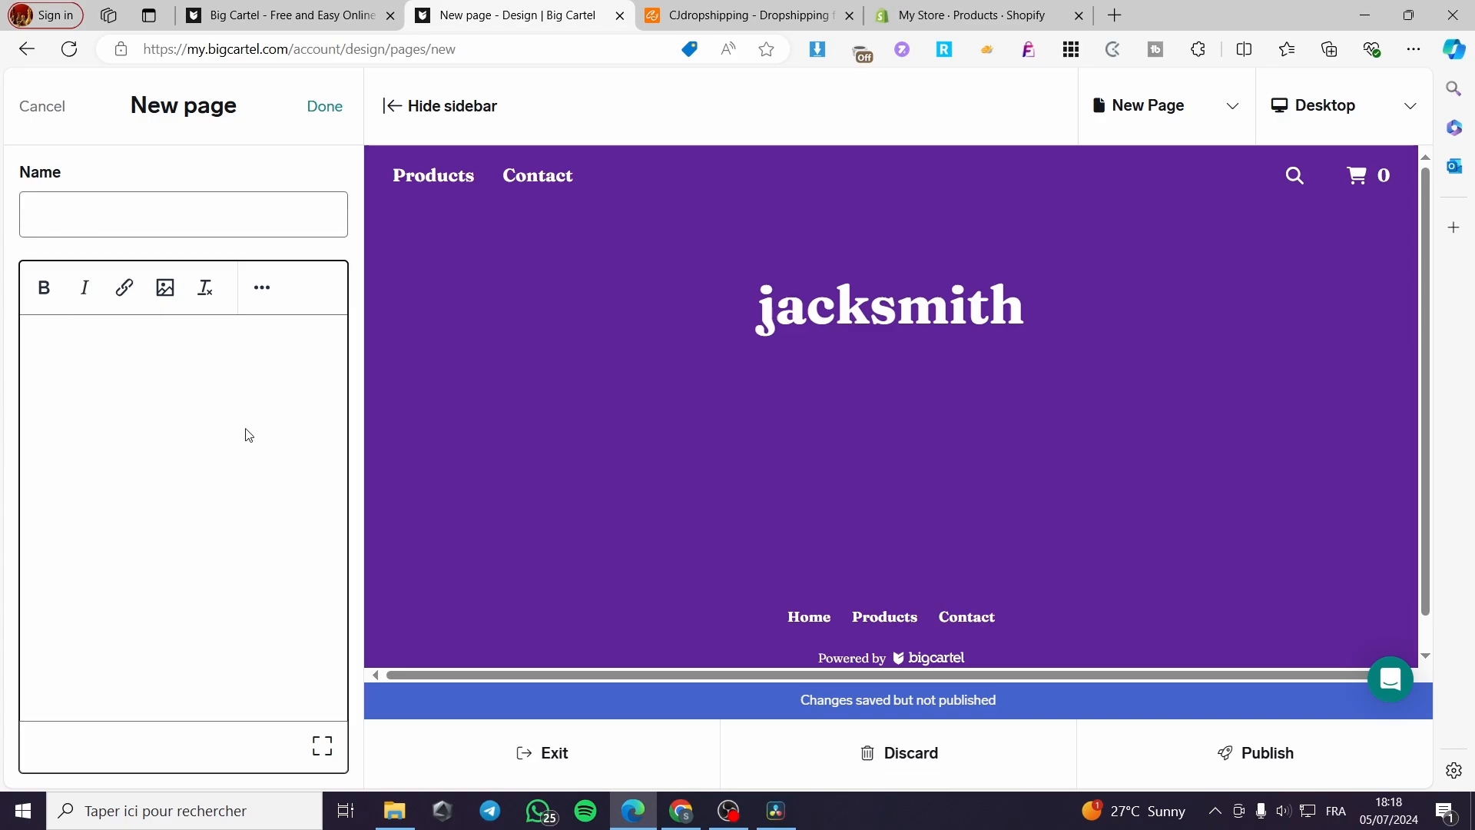
# Step: Upload the image il_fullxfull.6148387799_oird and insert it into the new page's content at 1000 by 1000
pyautogui.click(165, 288)
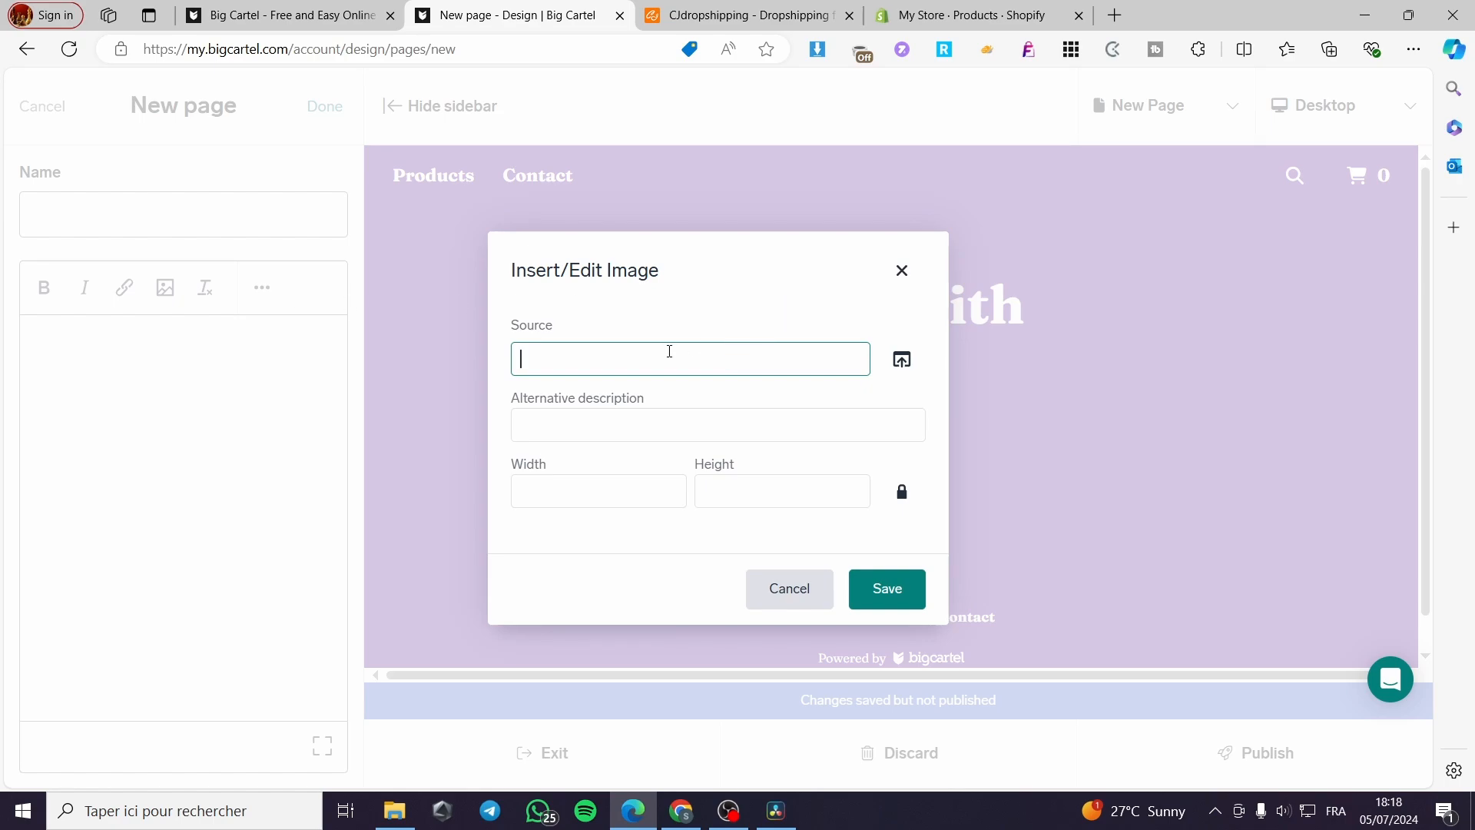
pyautogui.click(899, 360)
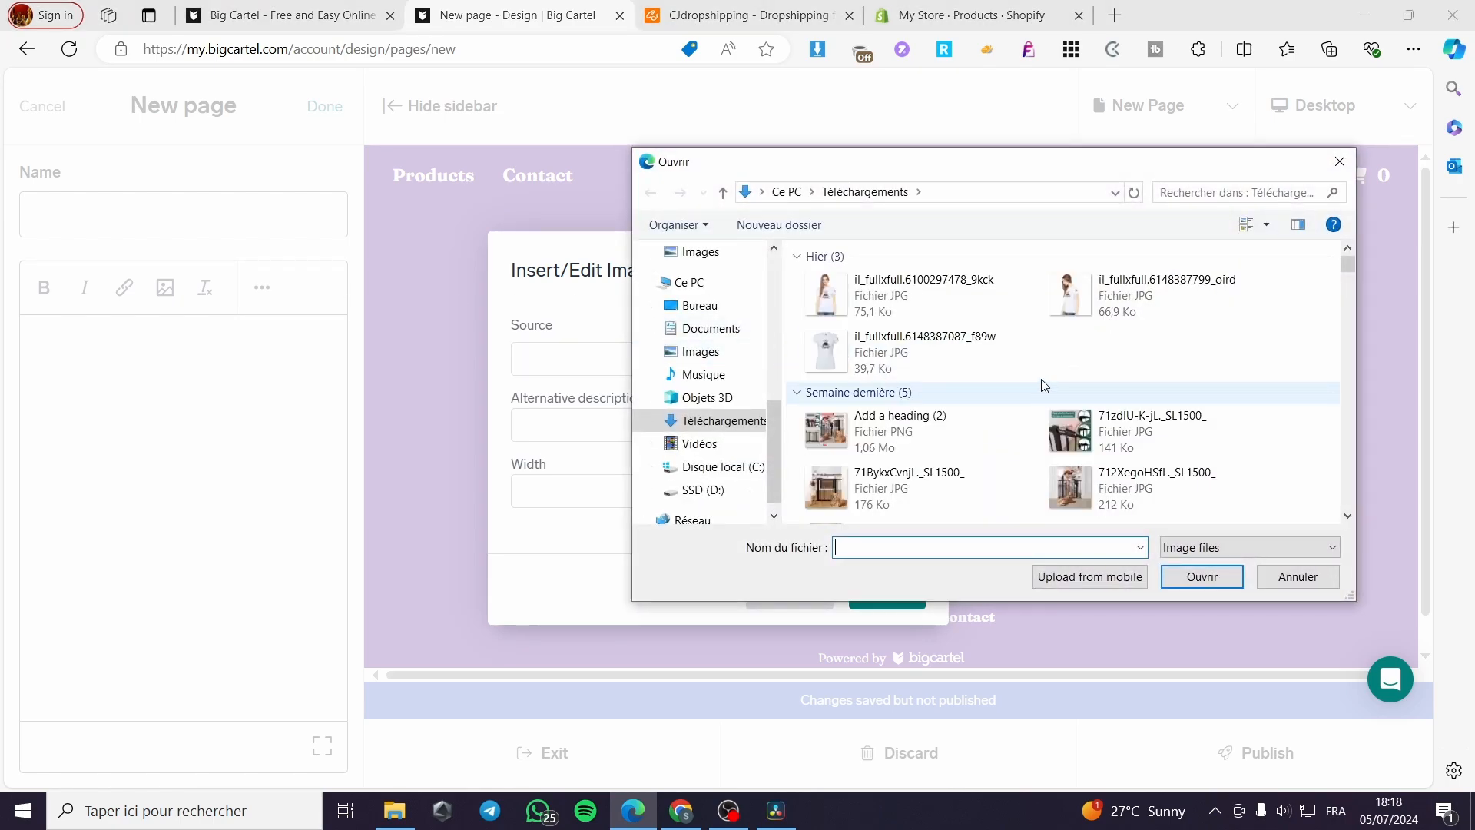
pyautogui.doubleClick(1086, 295)
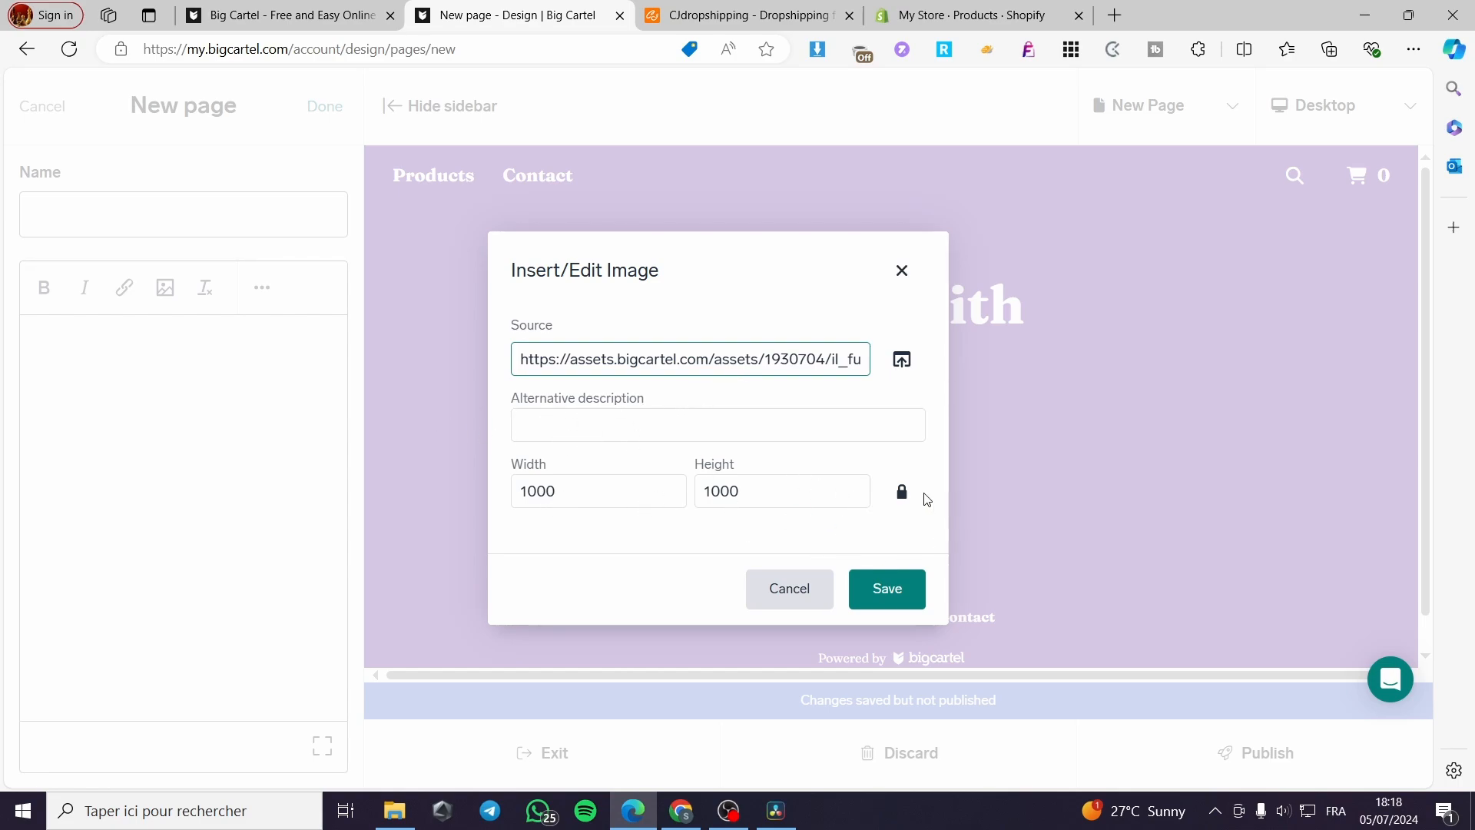
pyautogui.click(884, 591)
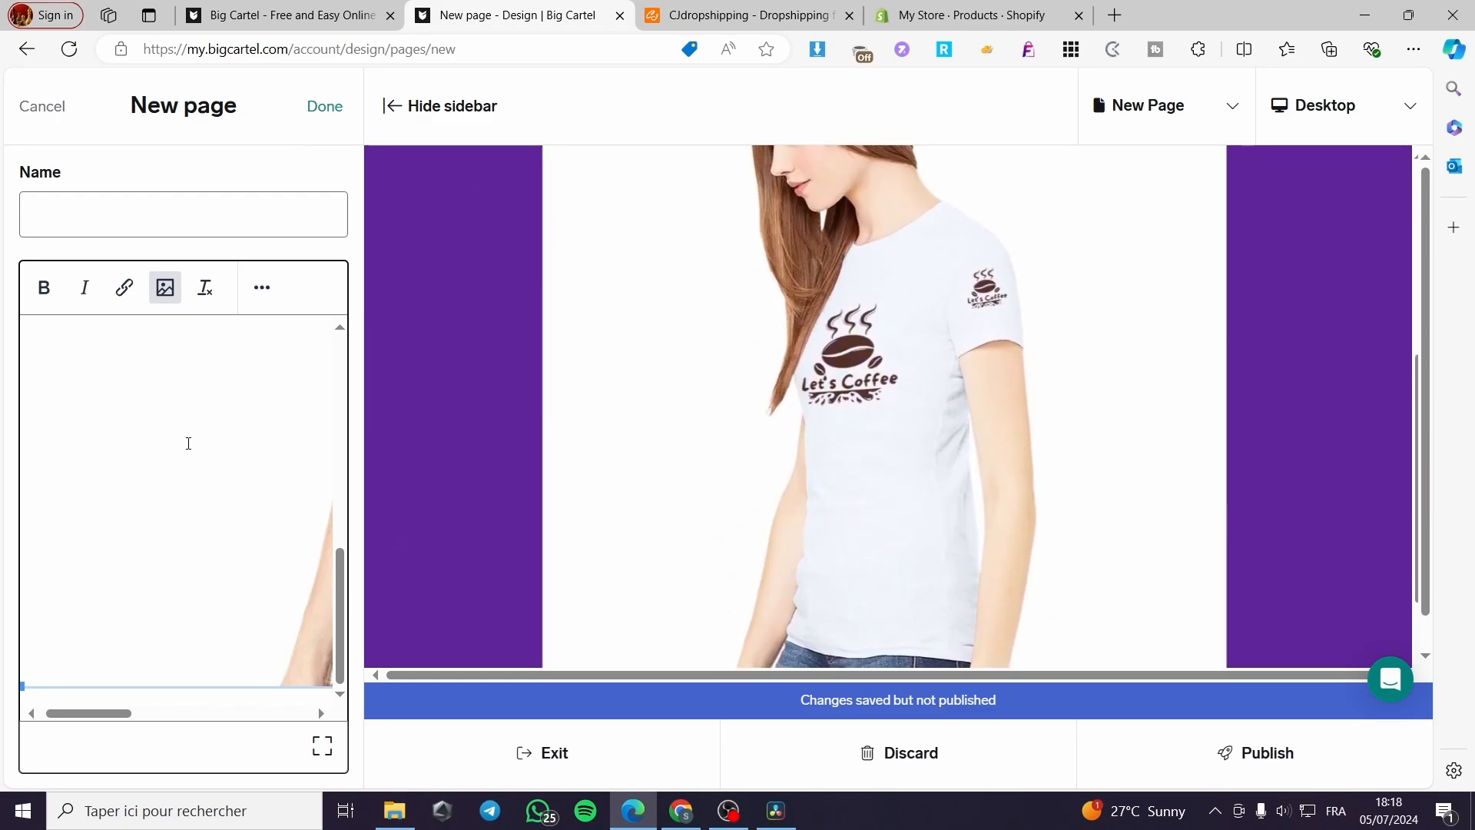
# Step: Turn on bold in the page content and name the new page "Thsirt for summer"
pyautogui.click(43, 288)
pyautogui.click(84, 207)
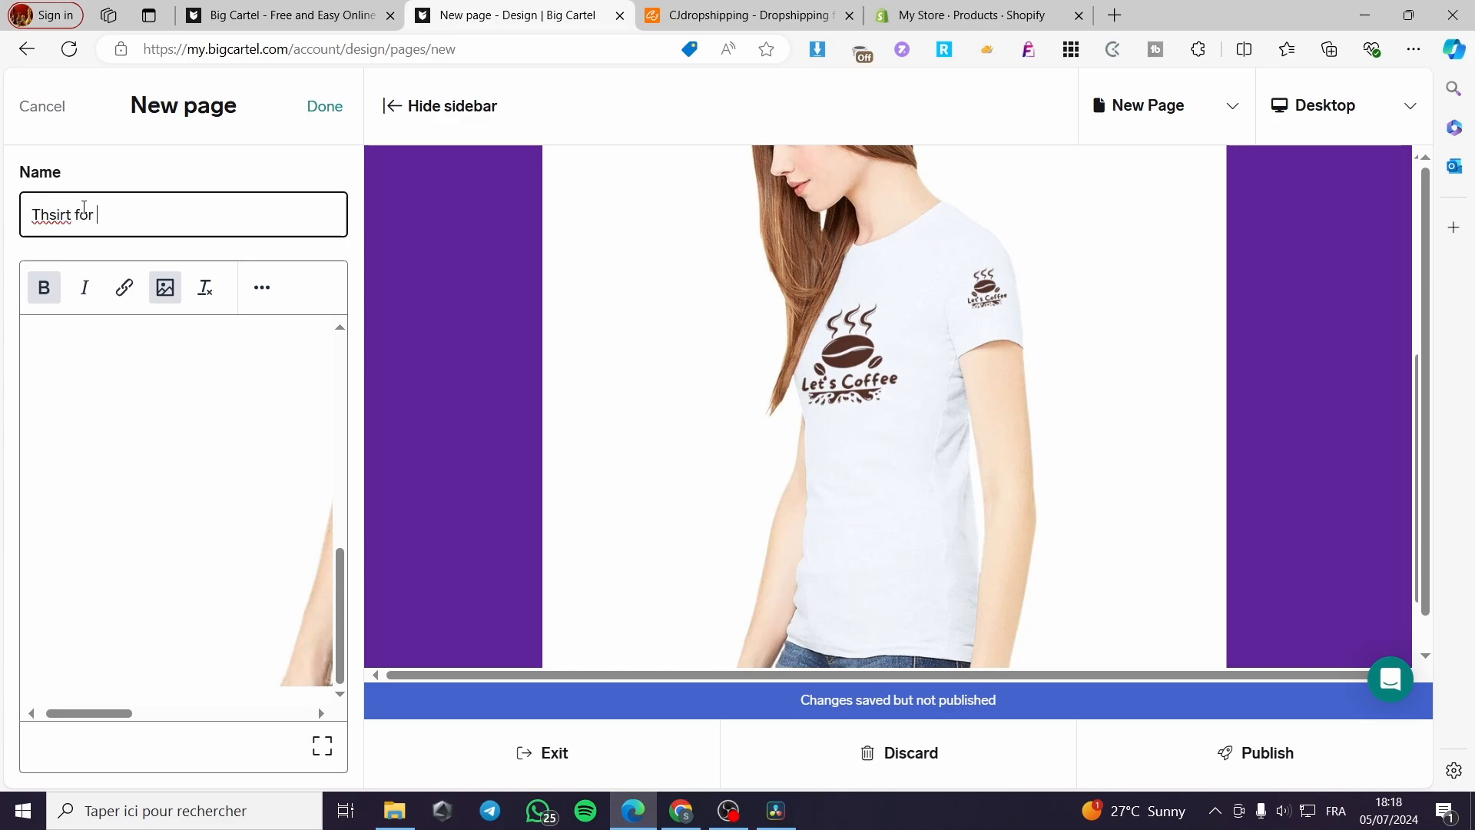
pyautogui.write('Thsirt for summer')
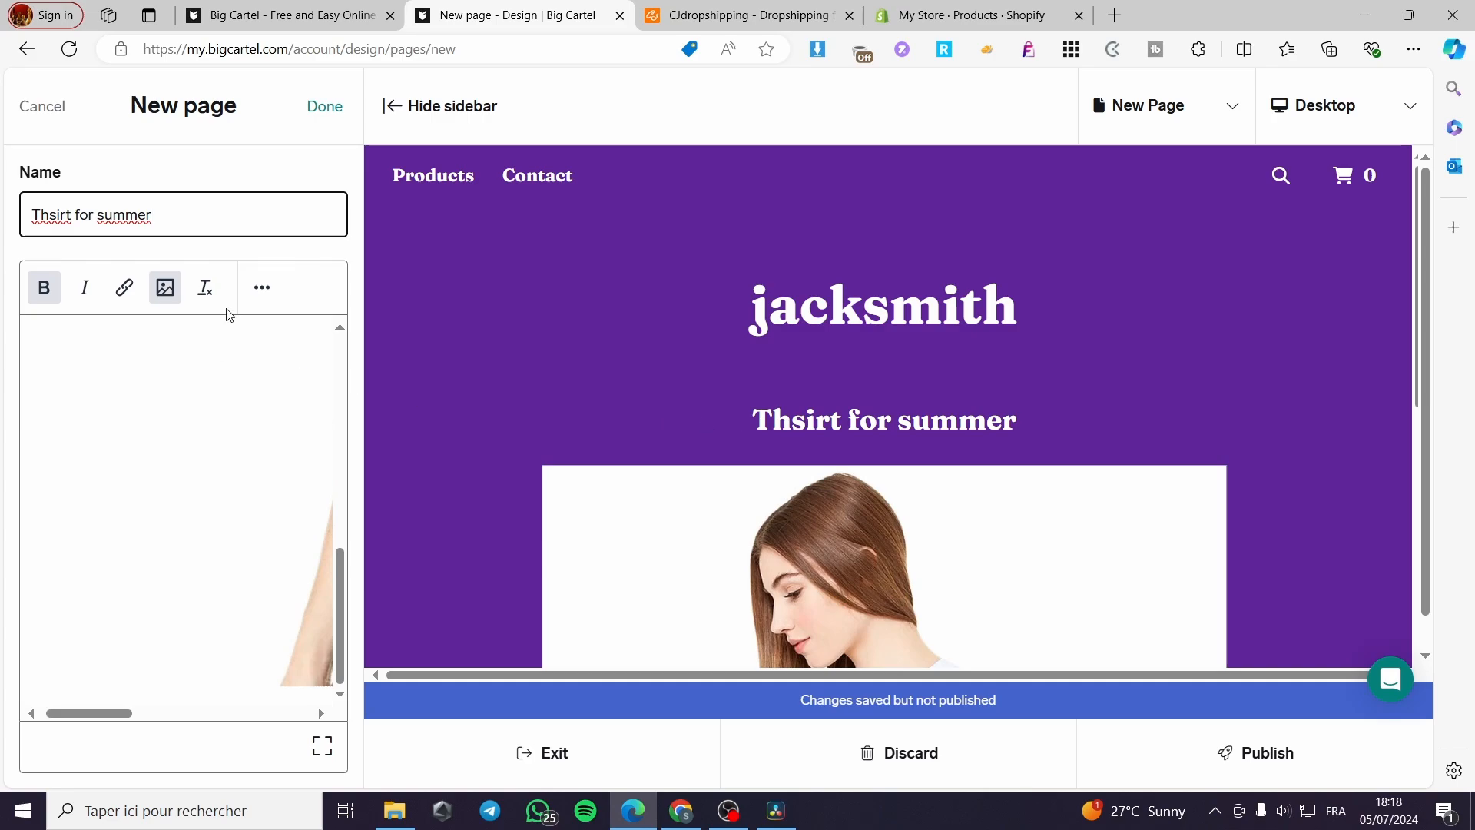
# Step: Show the additional formatting options, try left alignment on the page's image, and center it
pyautogui.click(262, 287)
pyautogui.click(84, 343)
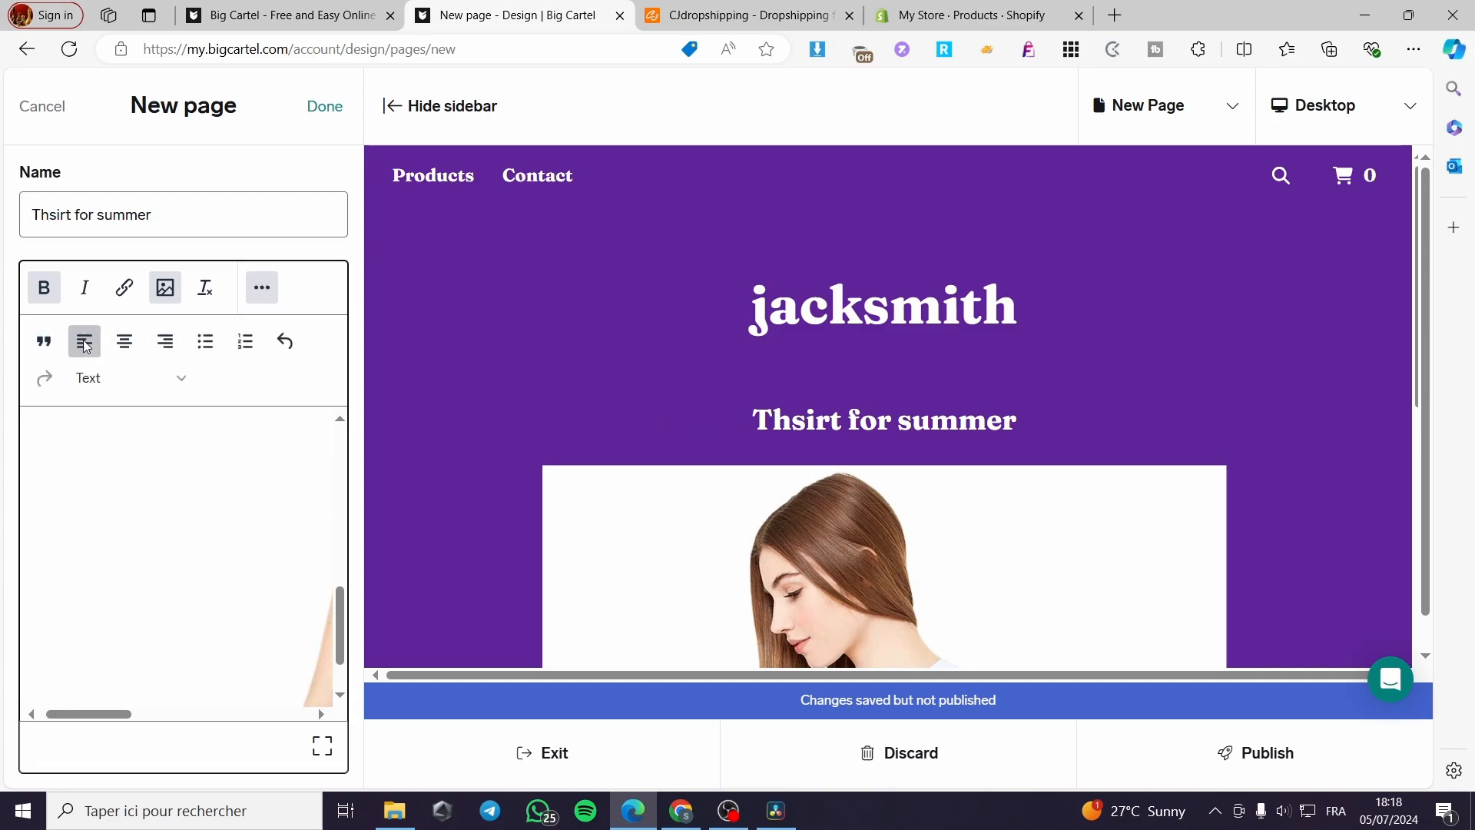
pyautogui.click(127, 343)
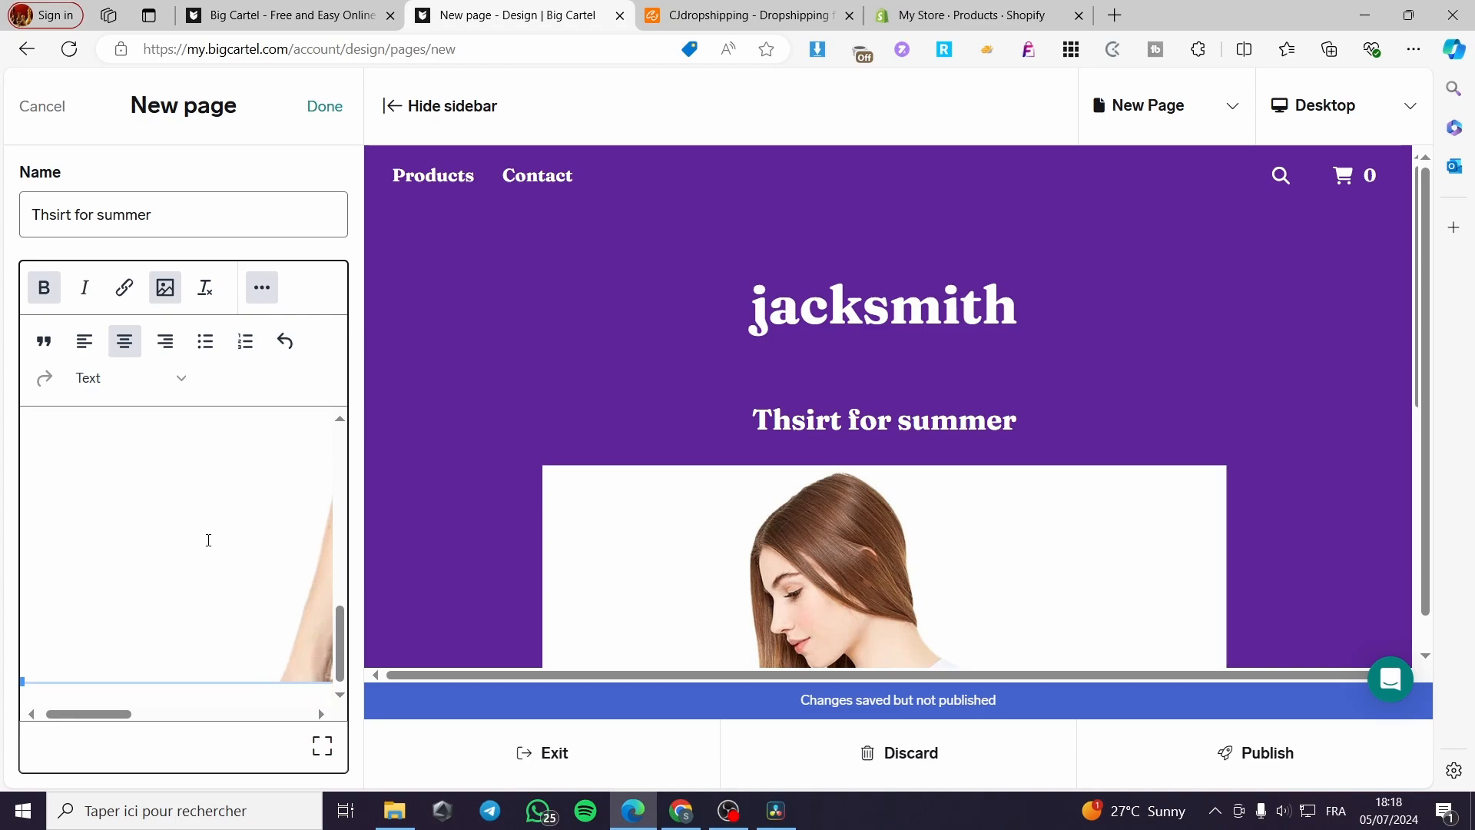
# Step: Replace the page's image with the text "fdfqsdd", delete that text, and cancel the new page
pyautogui.write('fdfqsdd')
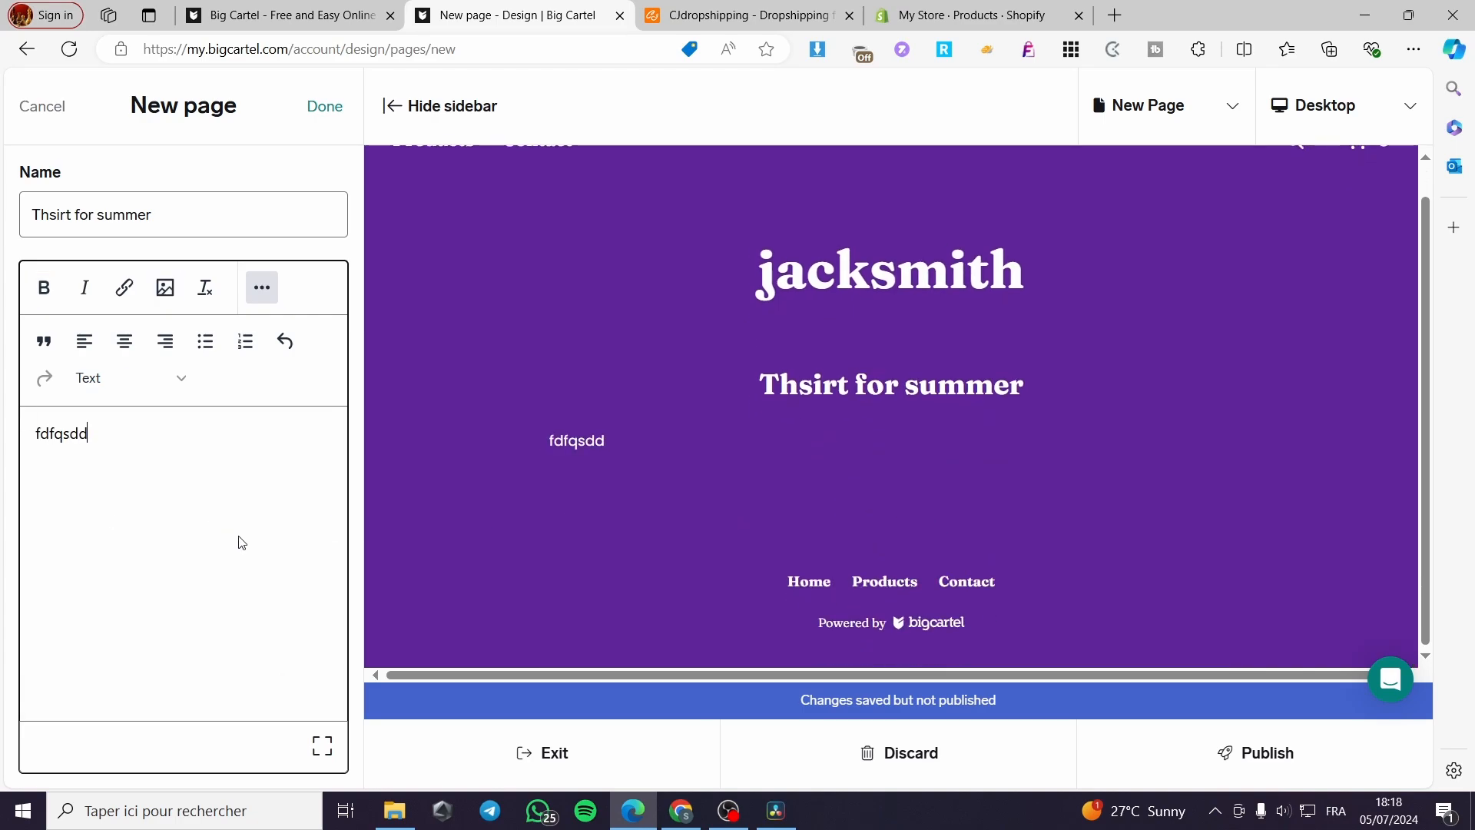
pyautogui.scroll(1, 590, 529)
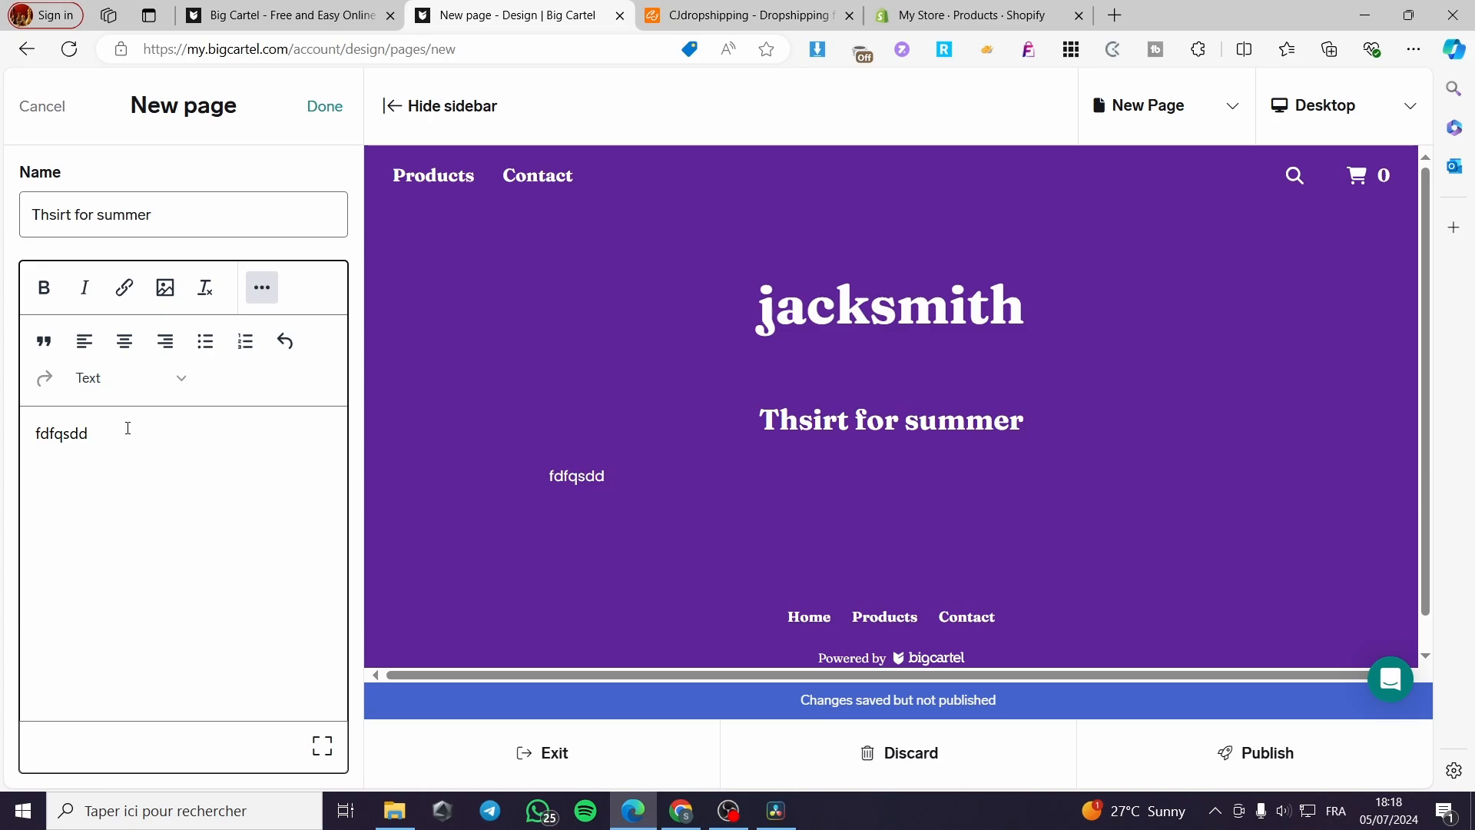
pyautogui.moveTo(127, 428); pyautogui.dragTo(2, 432)
pyautogui.press('BackSpace')
pyautogui.click(54, 108)
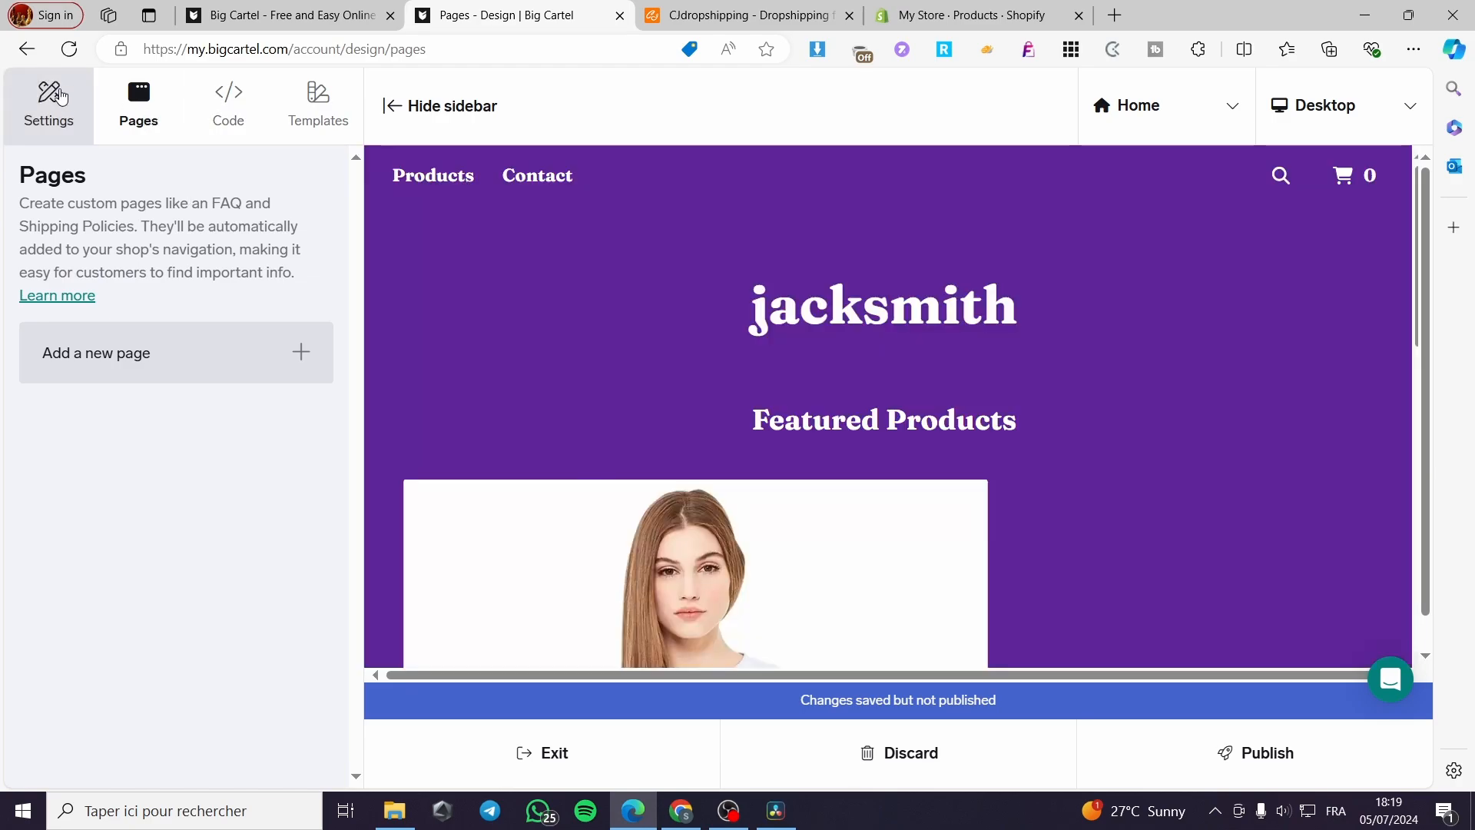
# Step: Change the shop's current style to the light pink Playful preset with dark blue titles, and return to the design settings
pyautogui.click(64, 98)
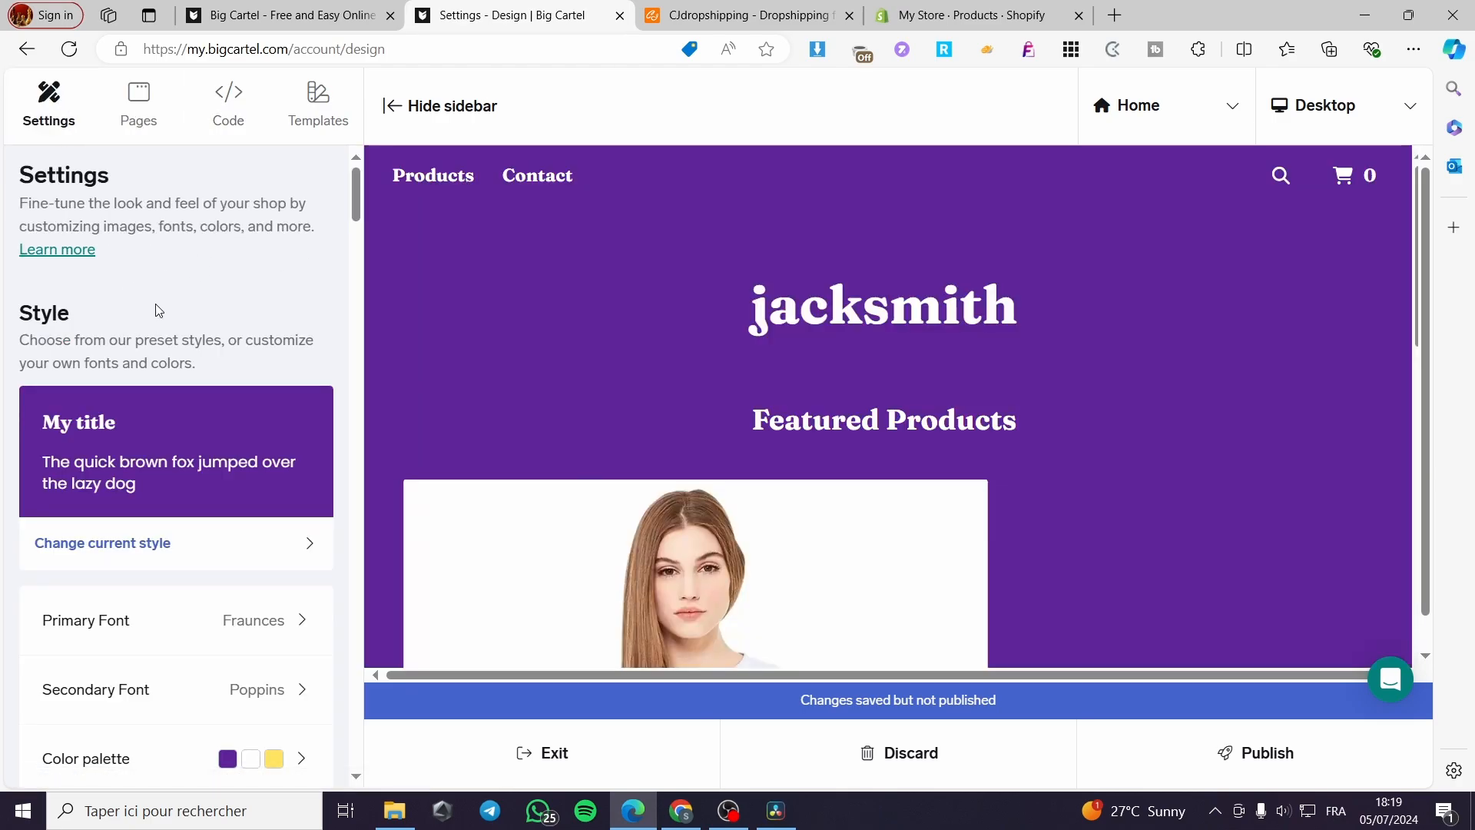
pyautogui.scroll(-1, 160, 311)
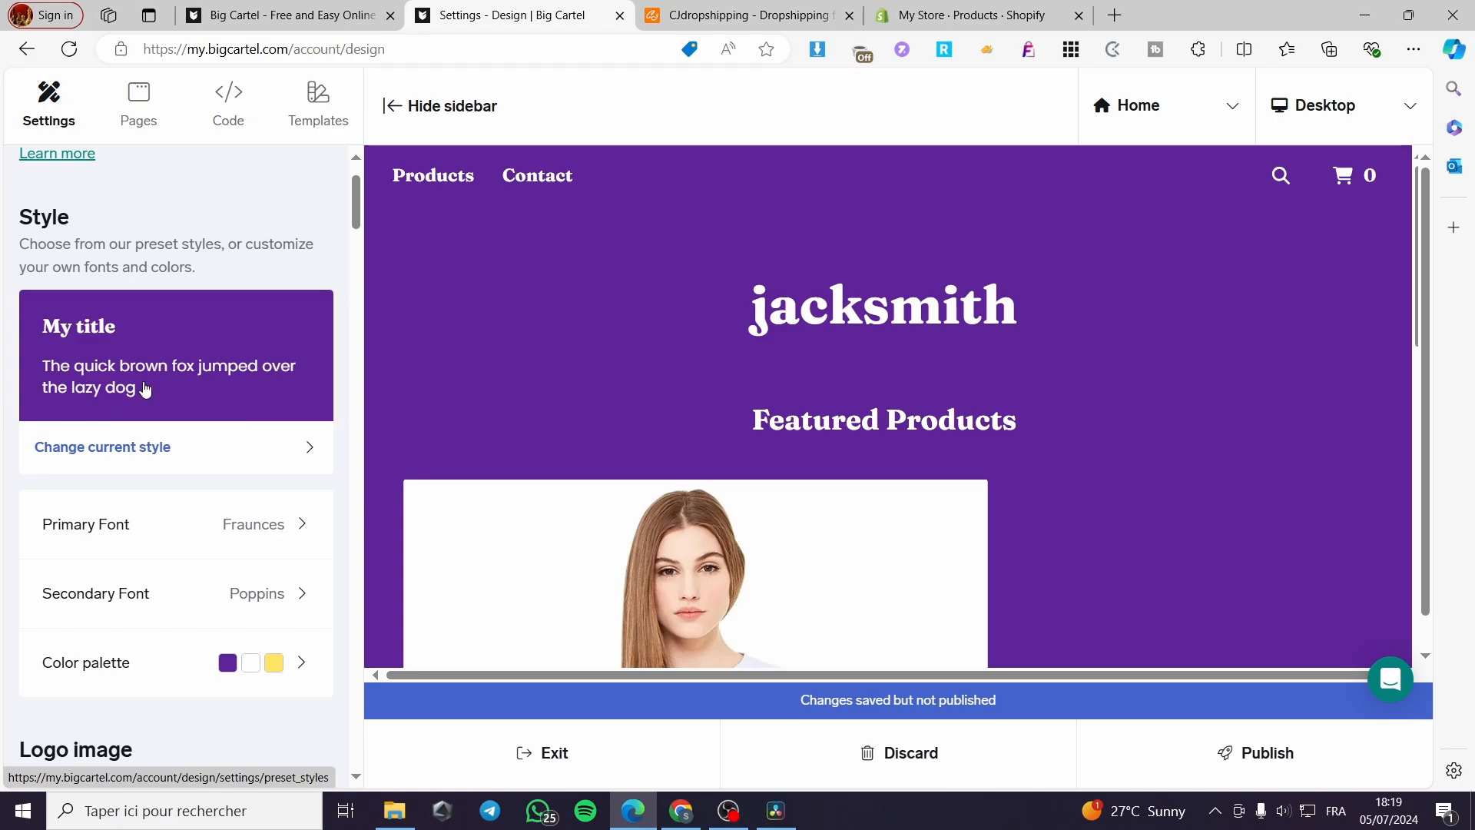
pyautogui.click(151, 449)
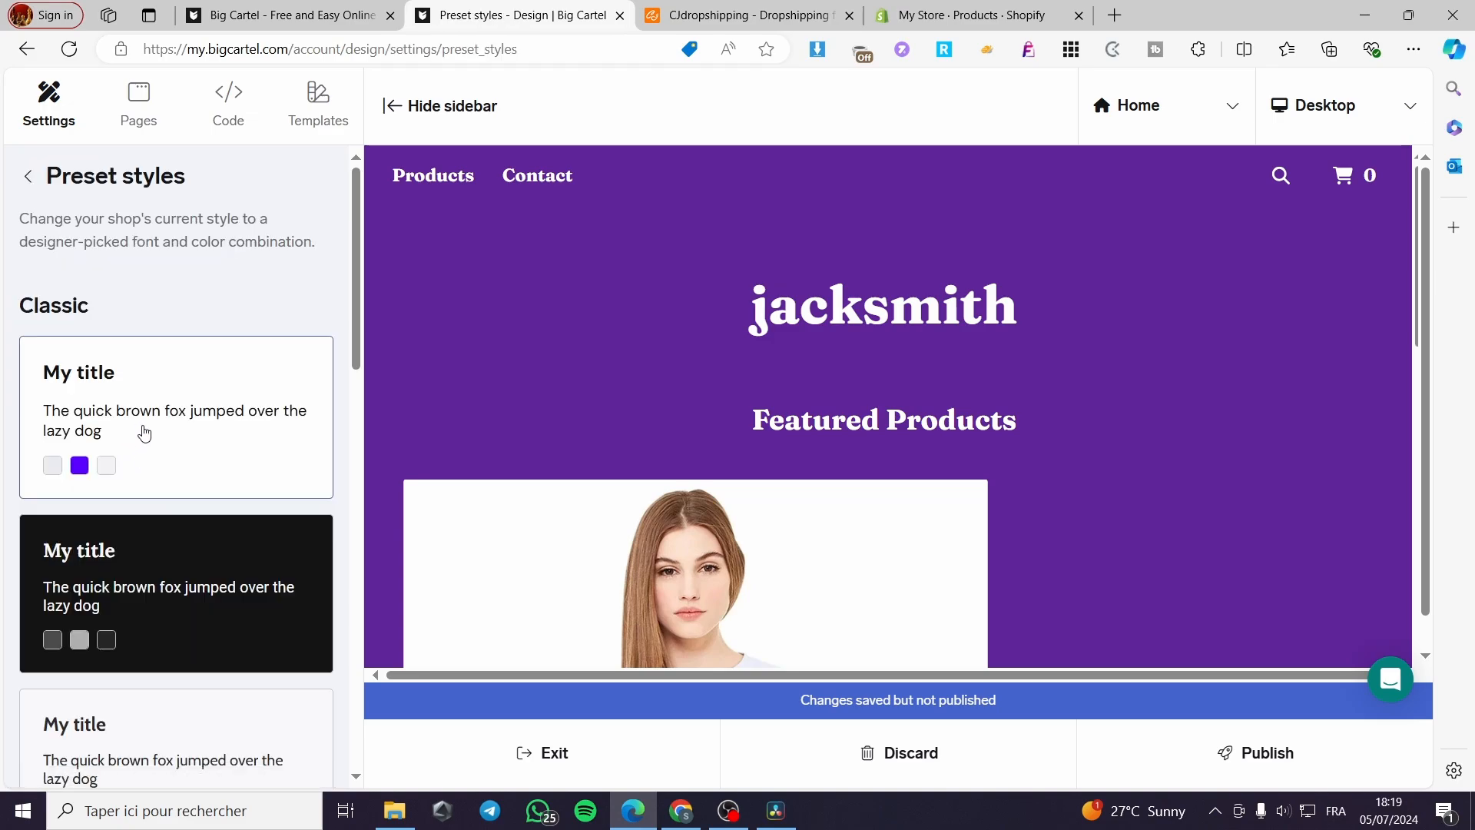
pyautogui.scroll(-2, 228, 392)
pyautogui.scroll(-9, 229, 392)
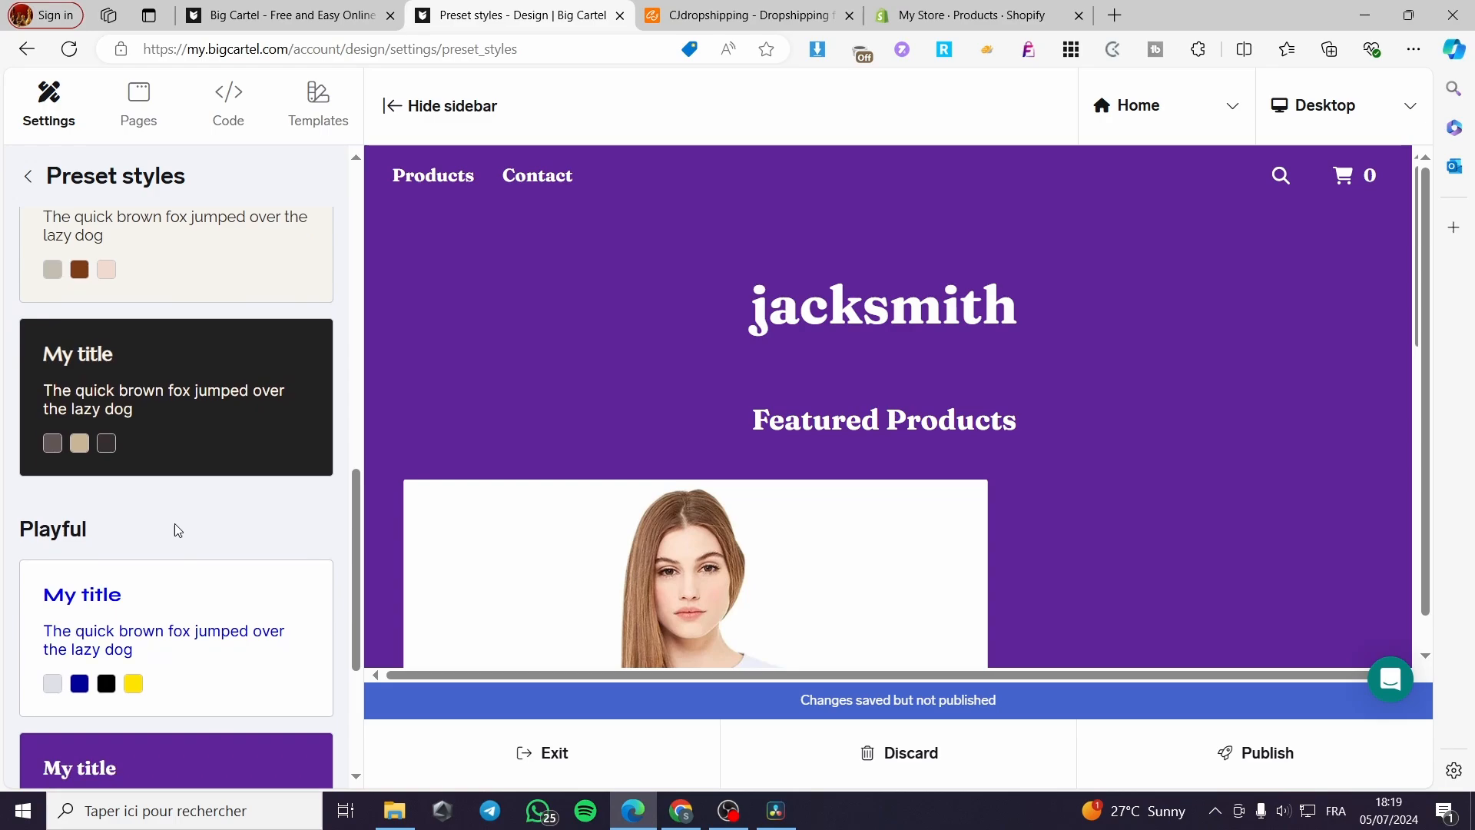
pyautogui.scroll(-4, 168, 530)
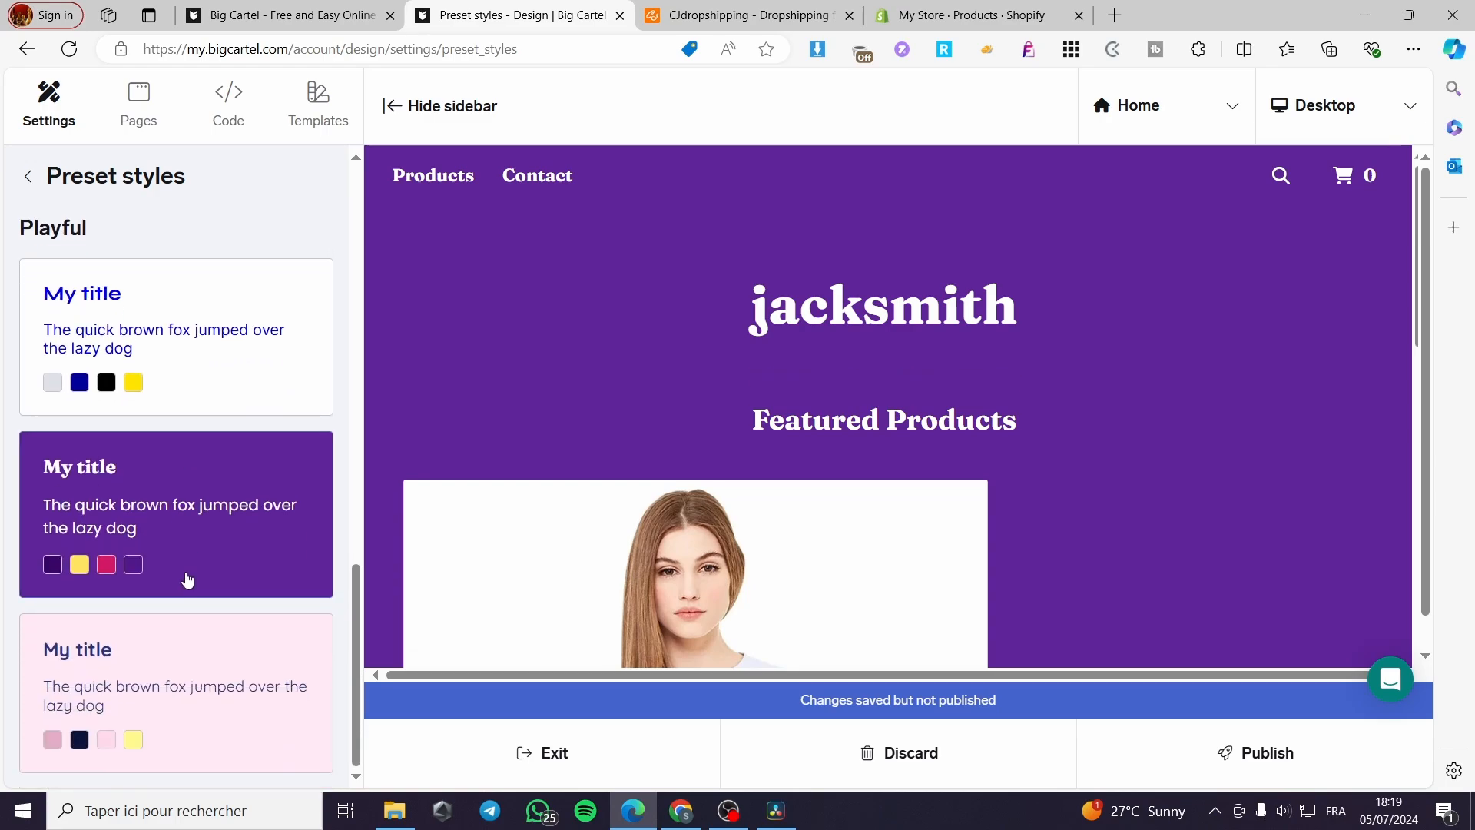
pyautogui.click(182, 643)
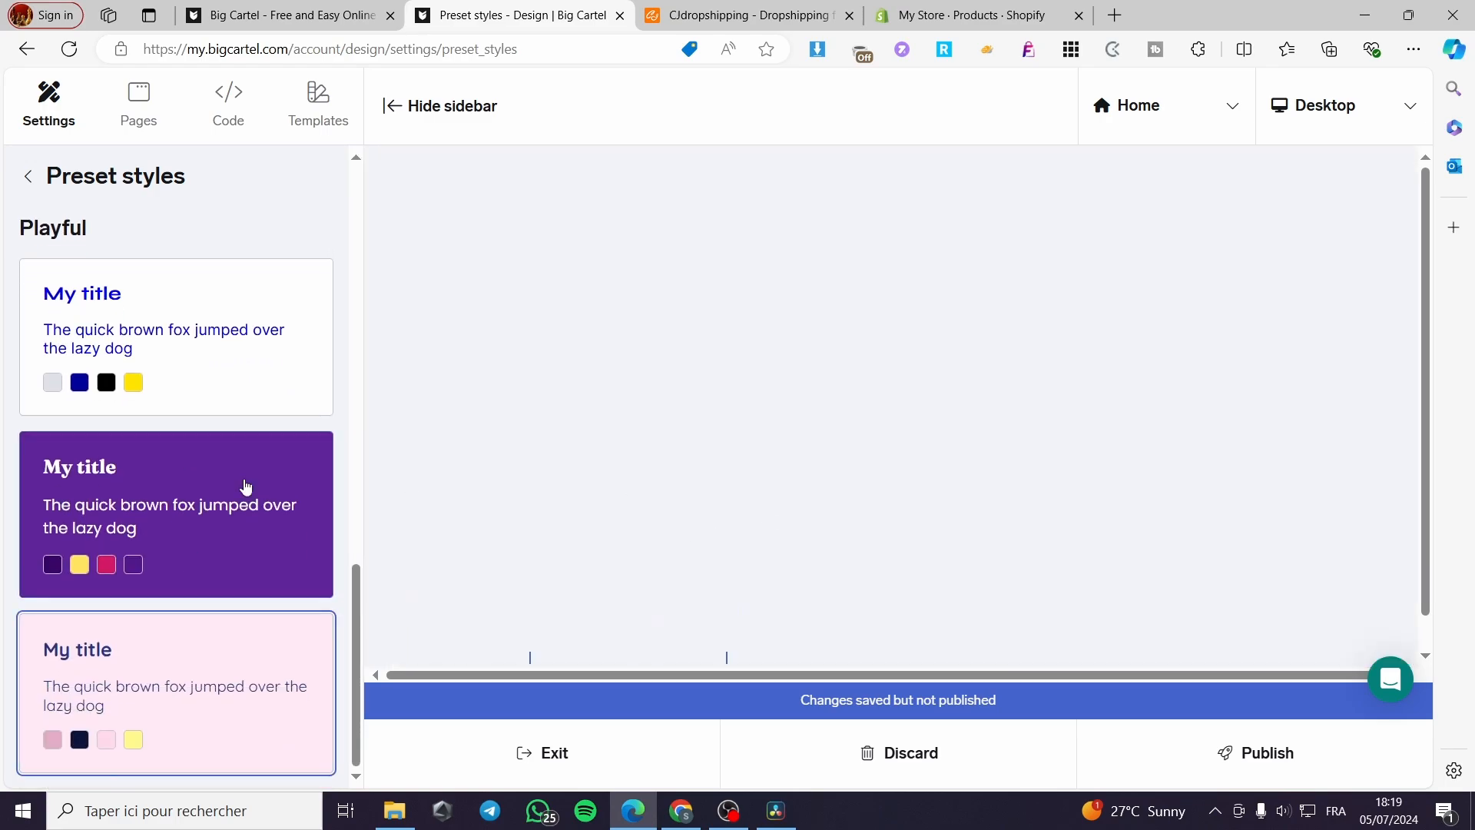
pyautogui.scroll(-6, 1021, 472)
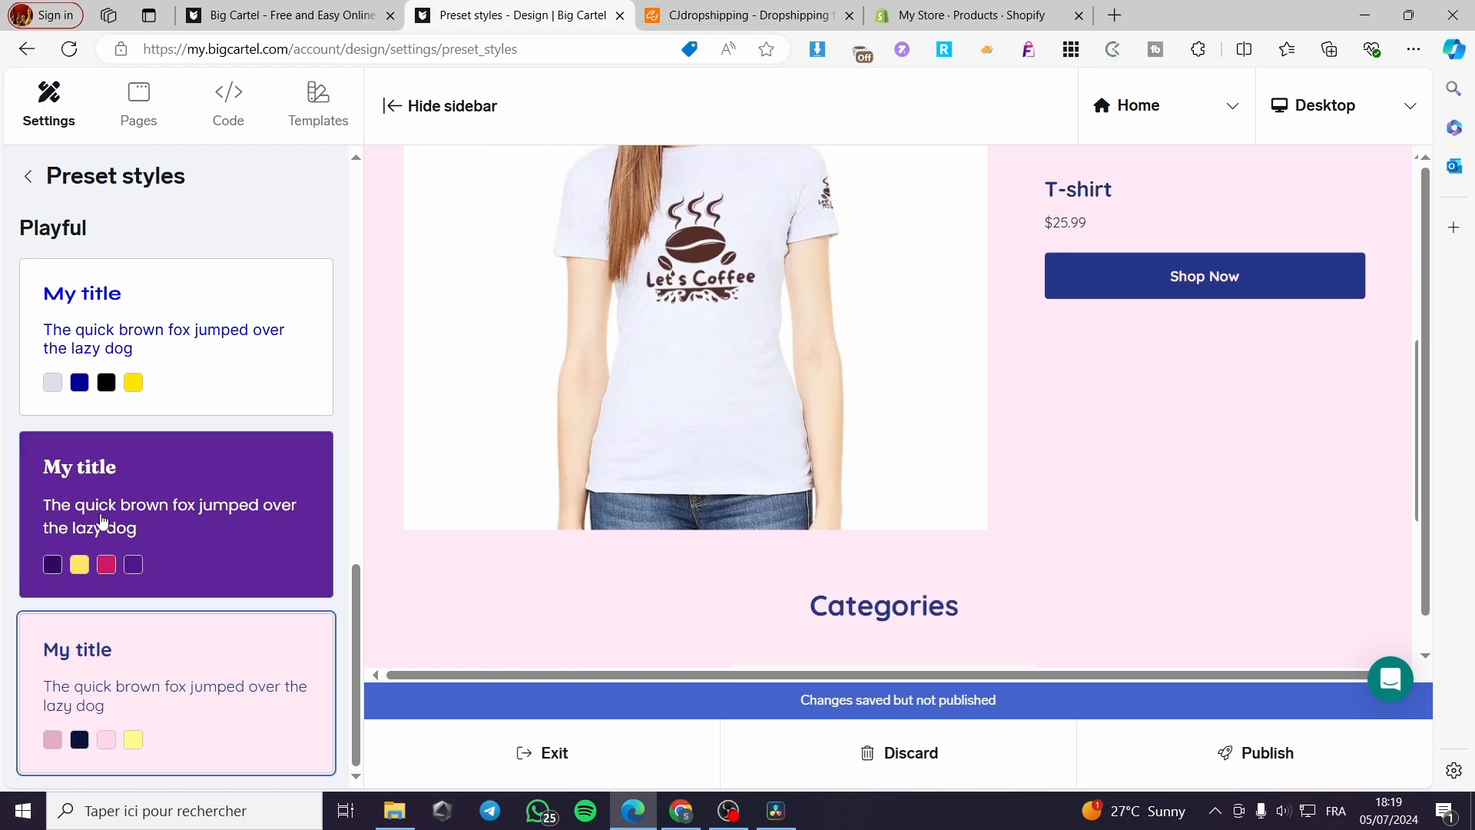
pyautogui.click(28, 177)
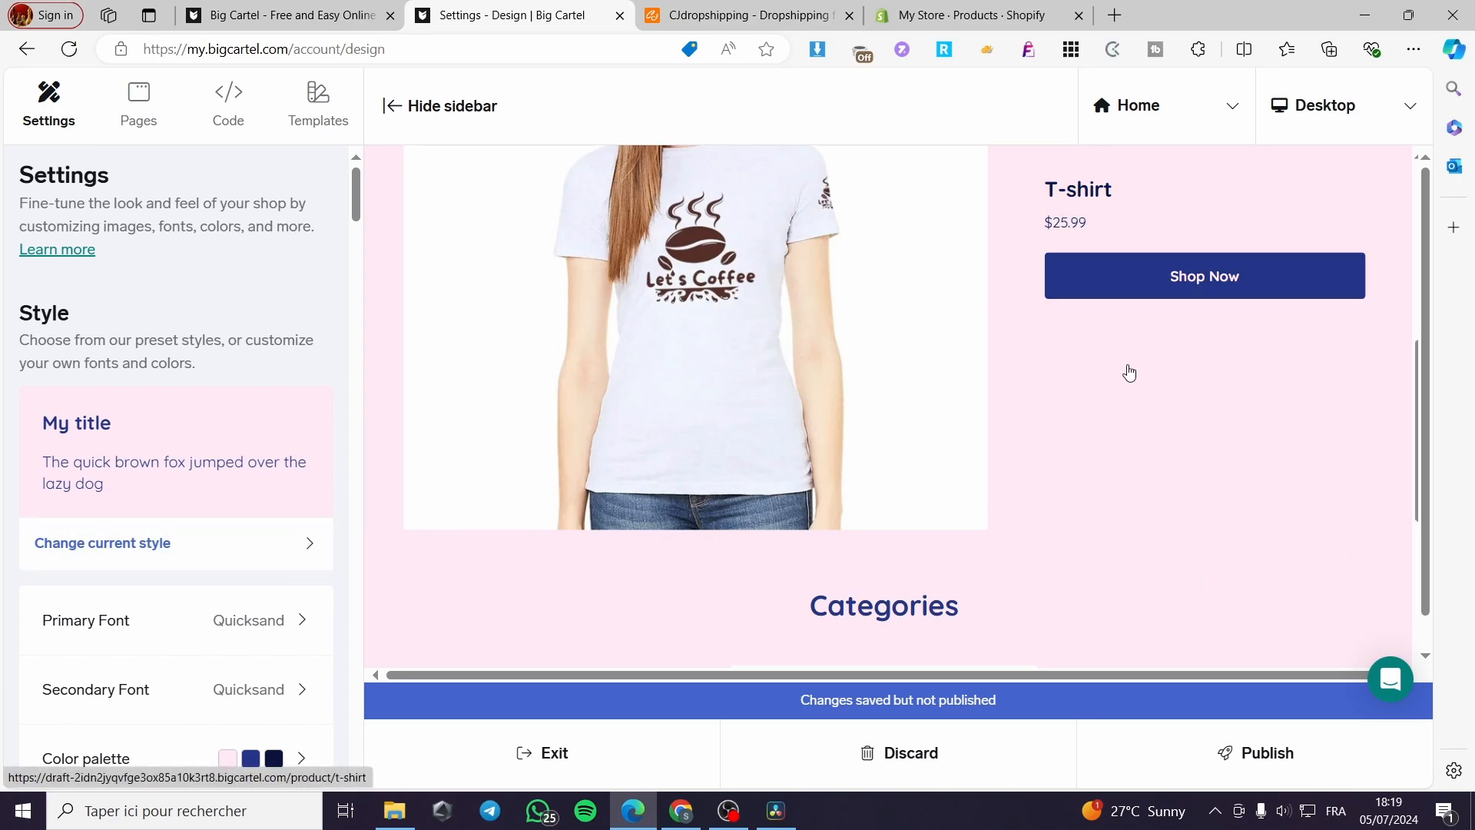
# Step: Review the font, color palette, logo image and hero image settings, including the recommended hero image resolution
pyautogui.scroll(-4, 99, 602)
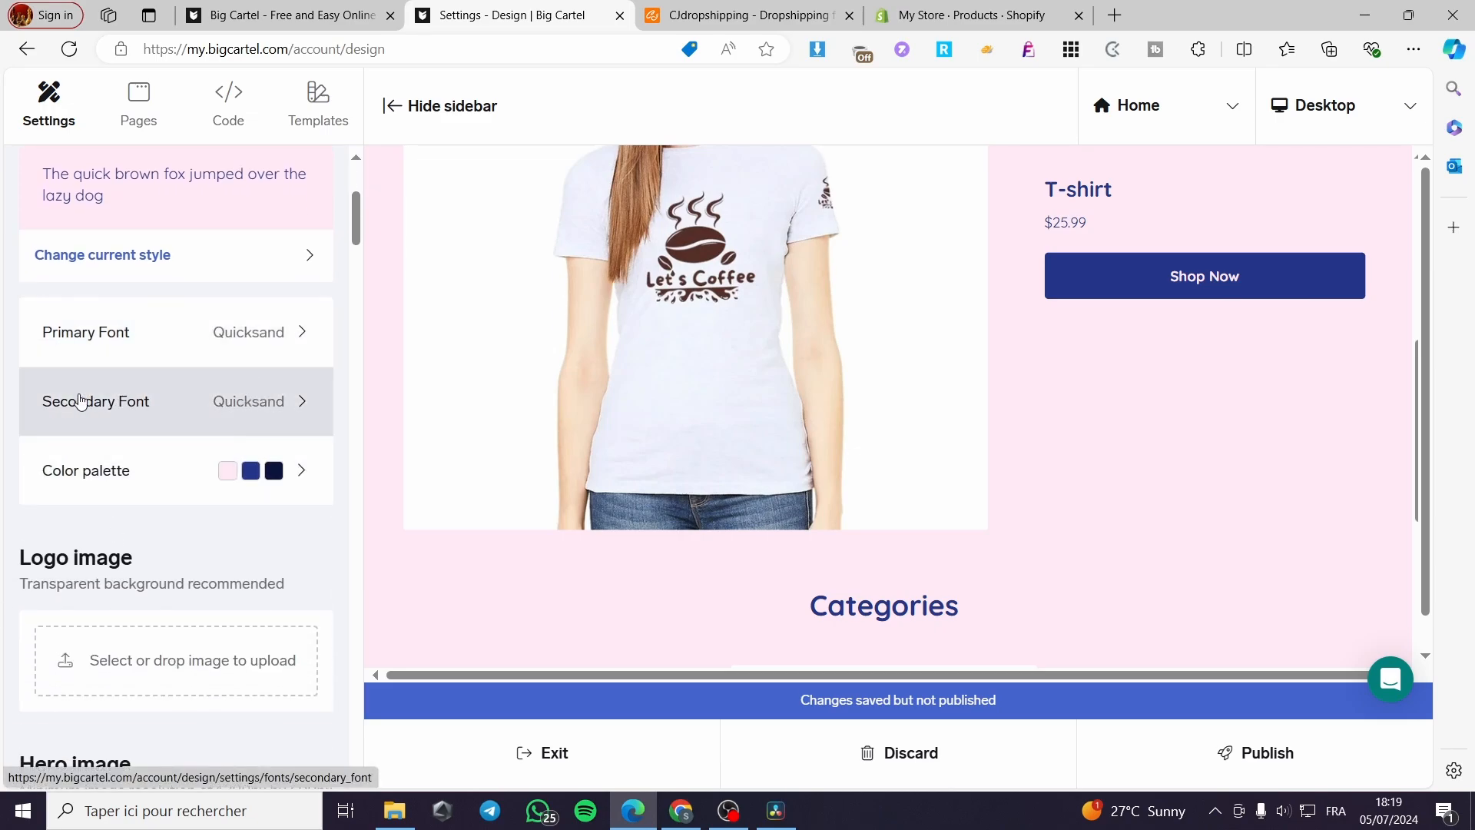
pyautogui.scroll(-4, 138, 480)
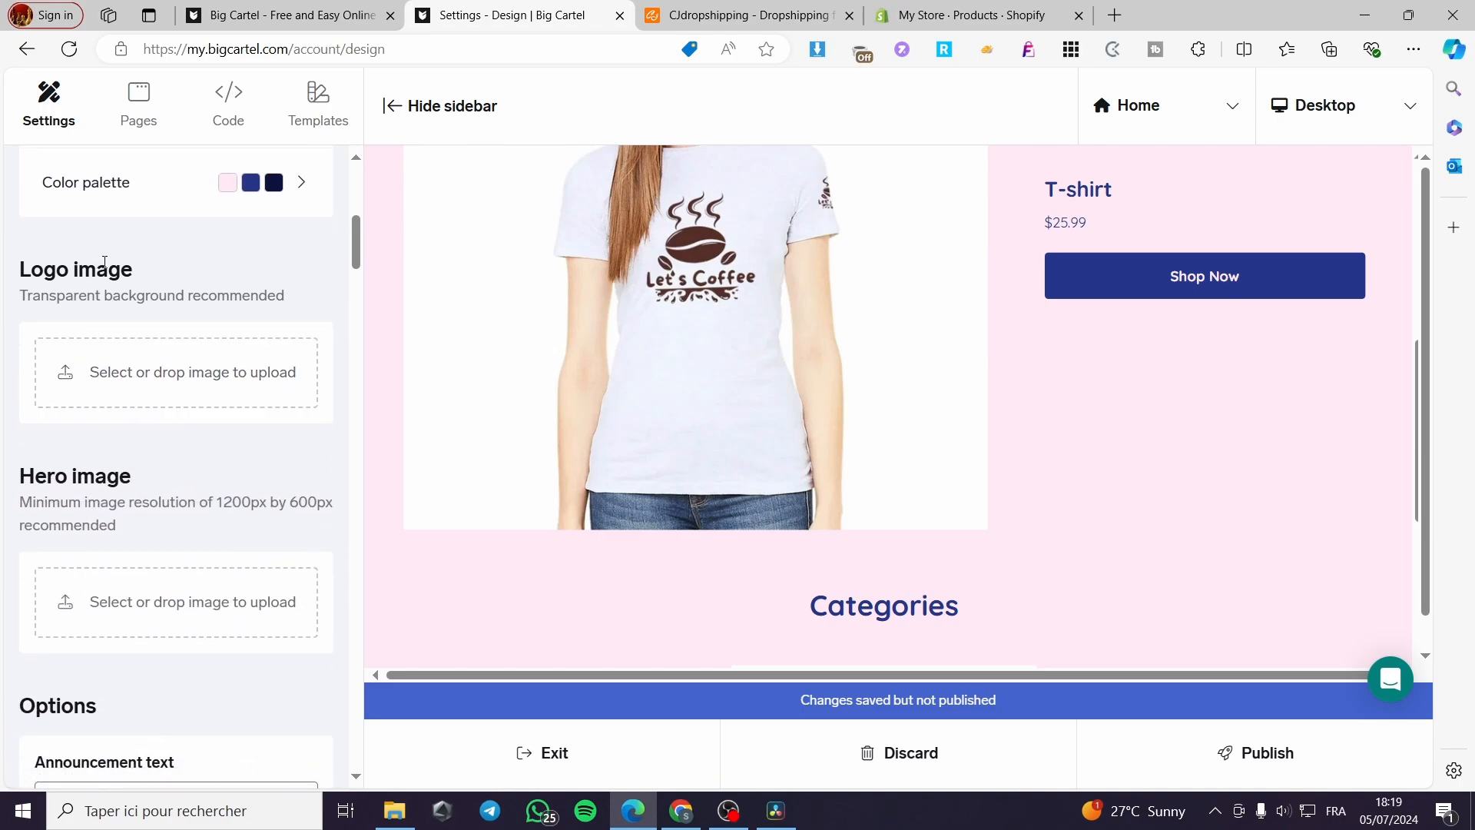
pyautogui.scroll(-3, 177, 461)
pyautogui.scroll(2, 178, 406)
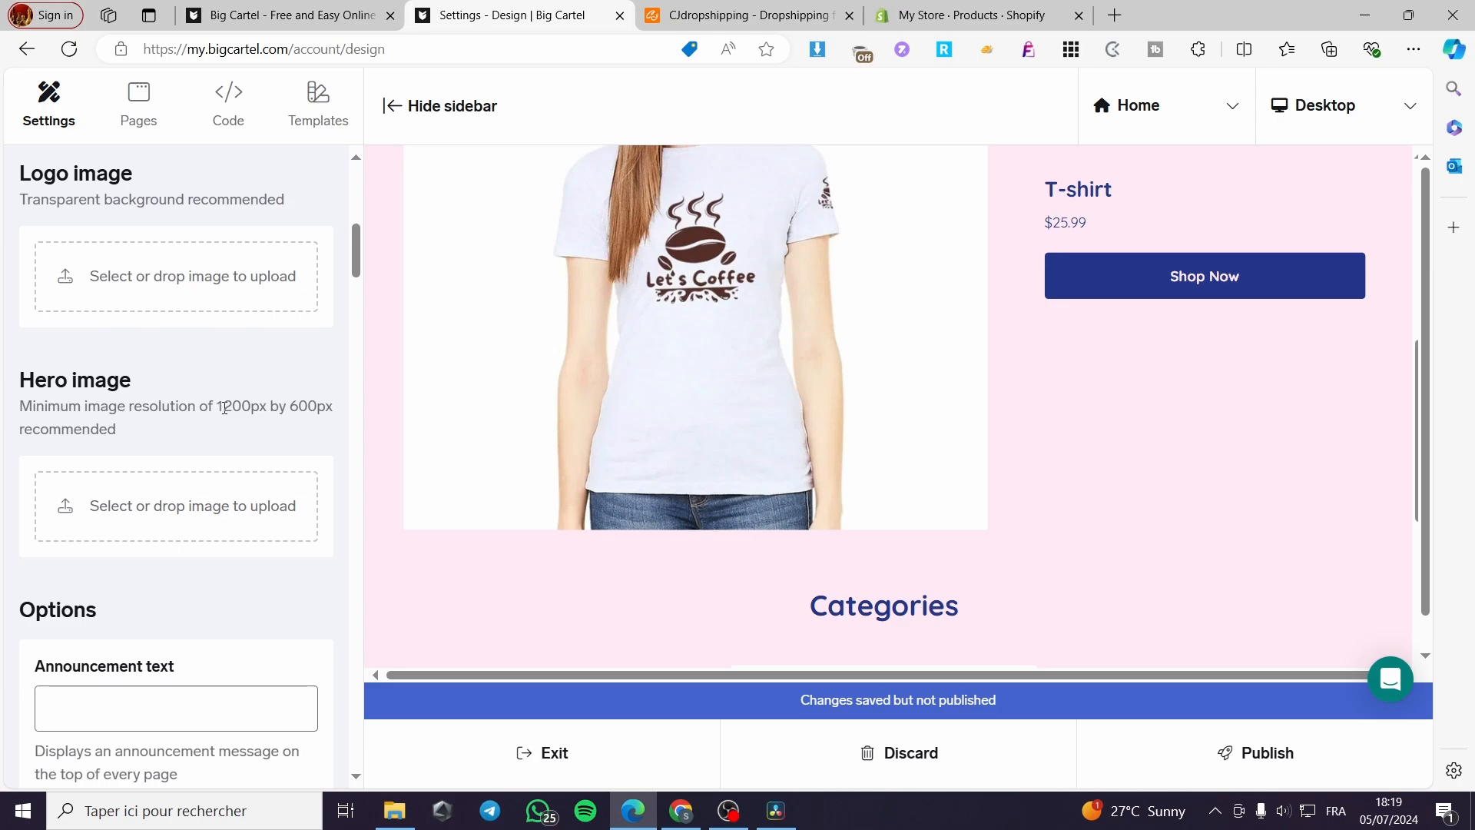
pyautogui.moveTo(219, 407); pyautogui.dragTo(335, 407)
pyautogui.click(233, 429)
# Step: Set the shop's announcement text to "Welcome to our store"
pyautogui.scroll(-3, 181, 431)
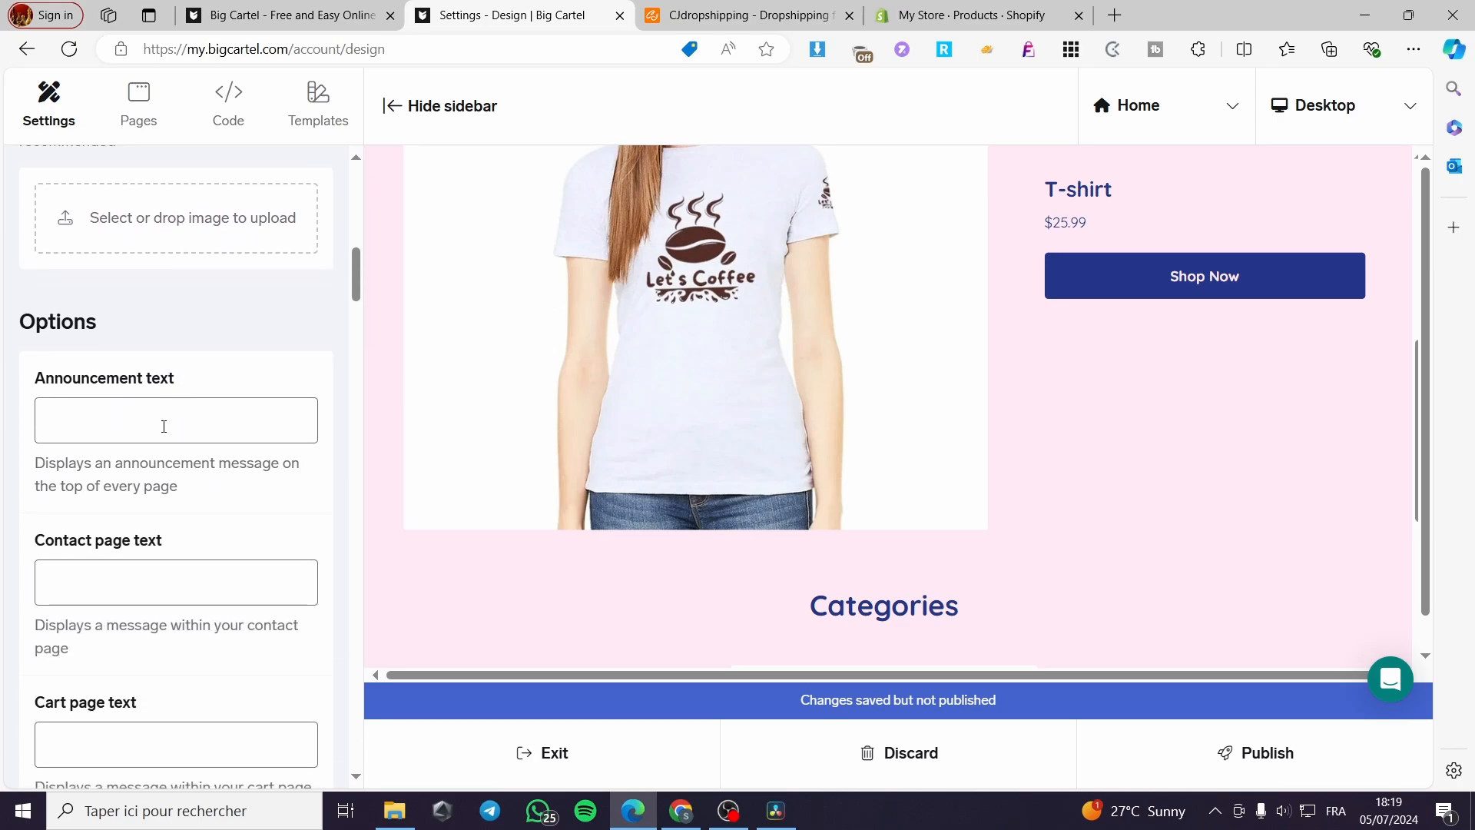
pyautogui.click(87, 417)
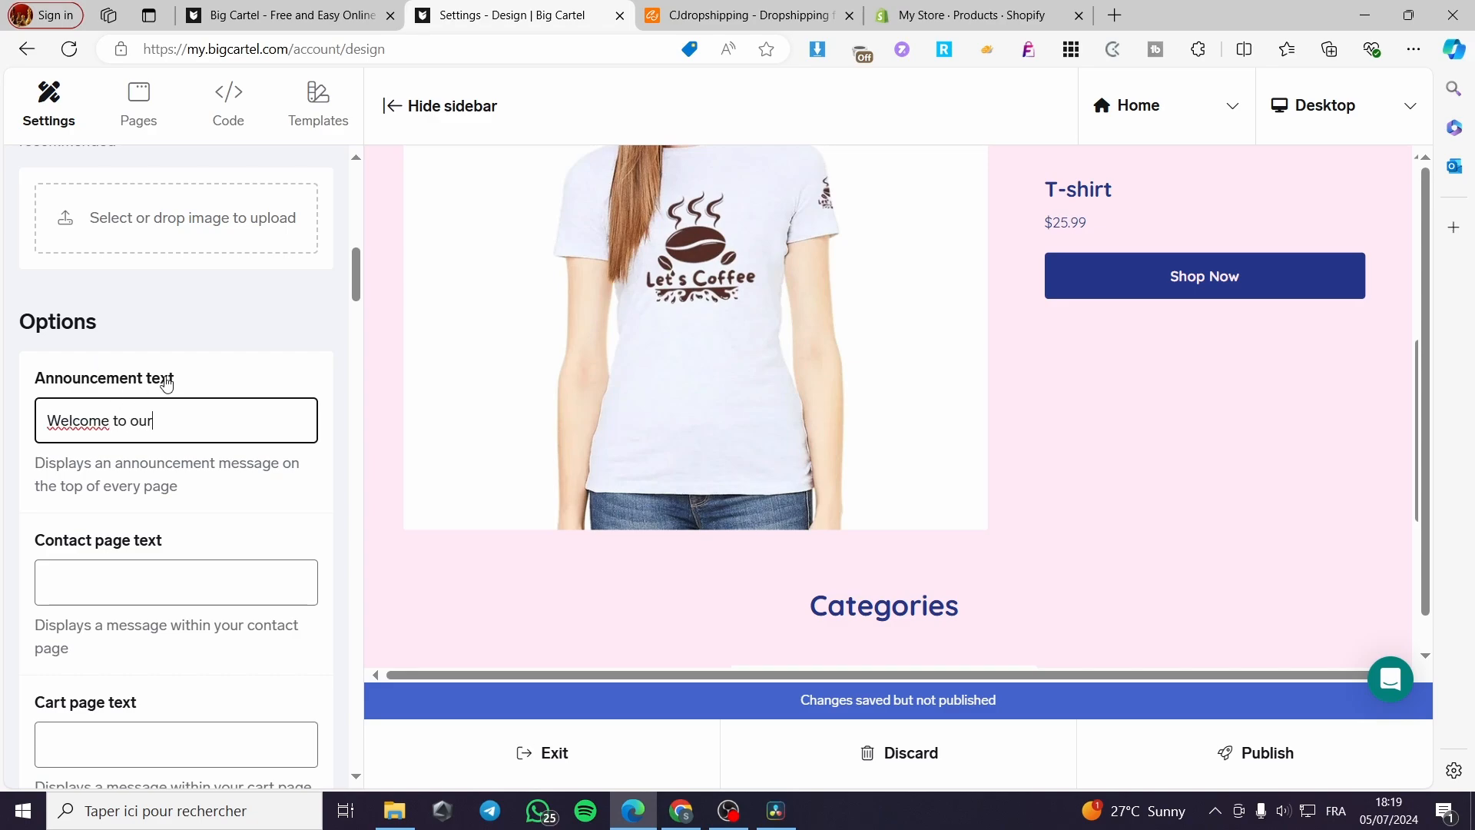
pyautogui.click(221, 335)
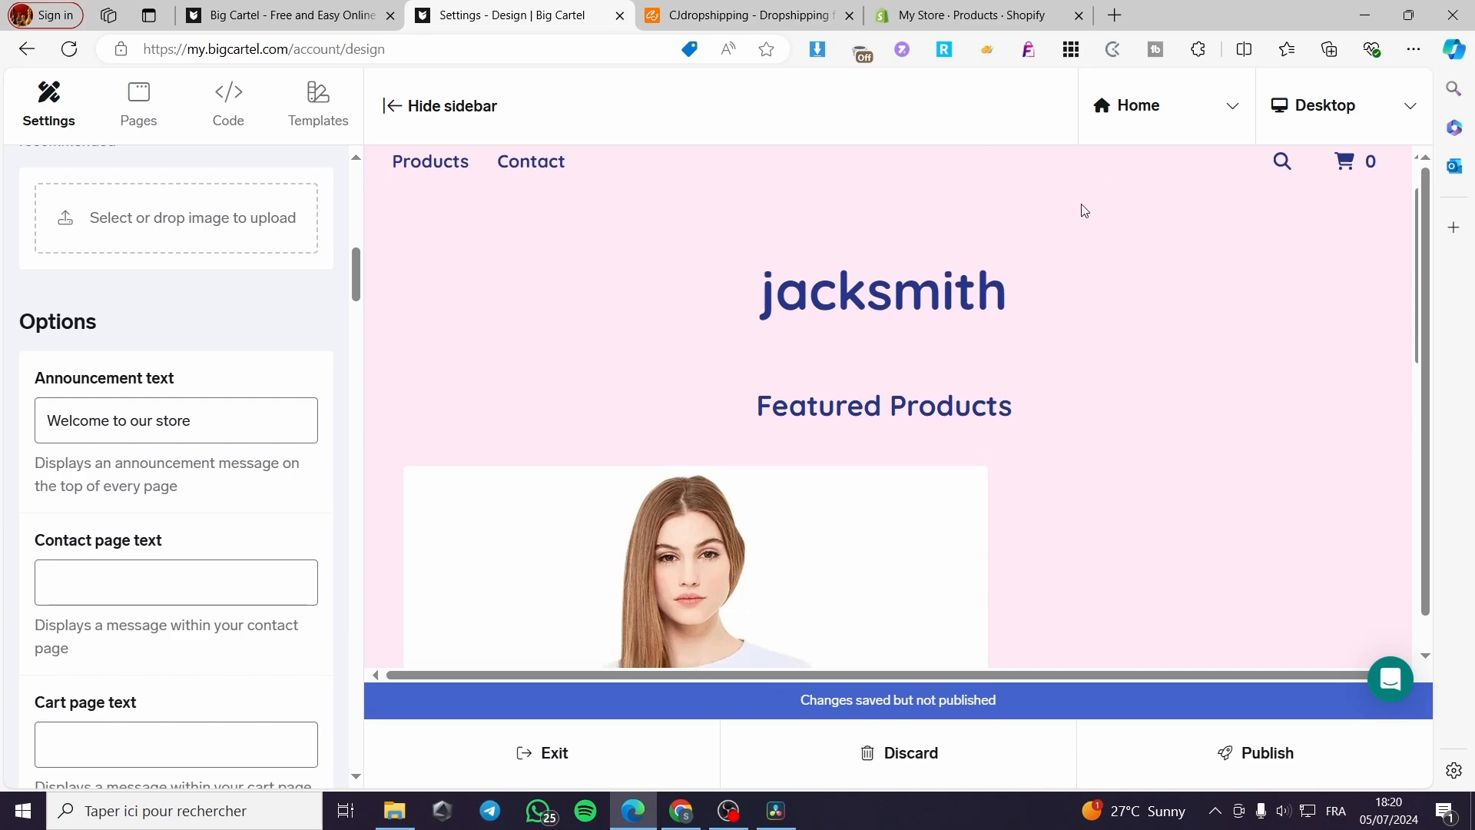
# Step: Check the storefront preview and look through the remaining design options, including page messages, logo height, hero settings, price display and social links
pyautogui.scroll(-10, 1080, 210)
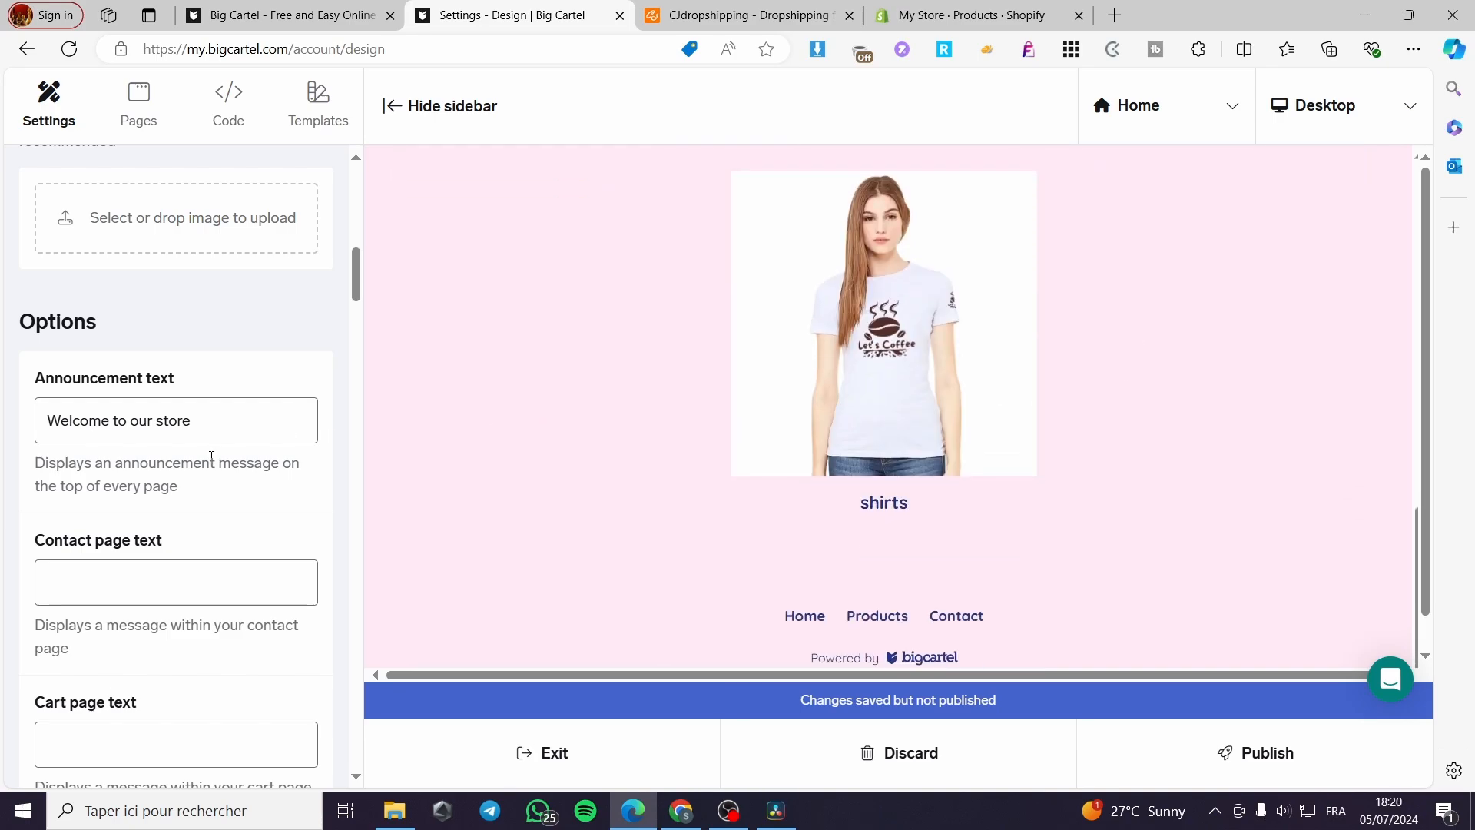
pyautogui.scroll(-2, 212, 456)
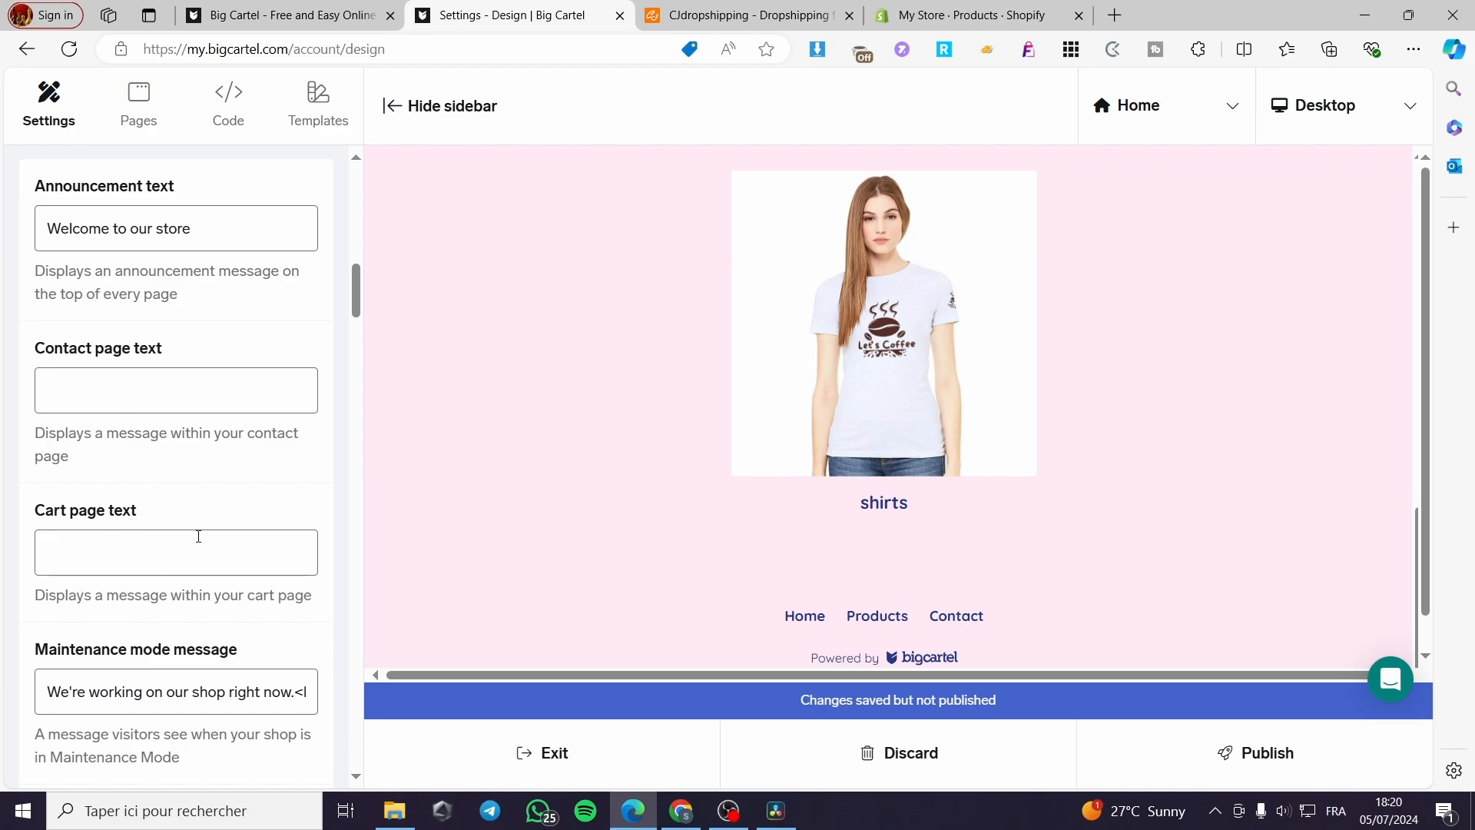
pyautogui.scroll(-4, 198, 537)
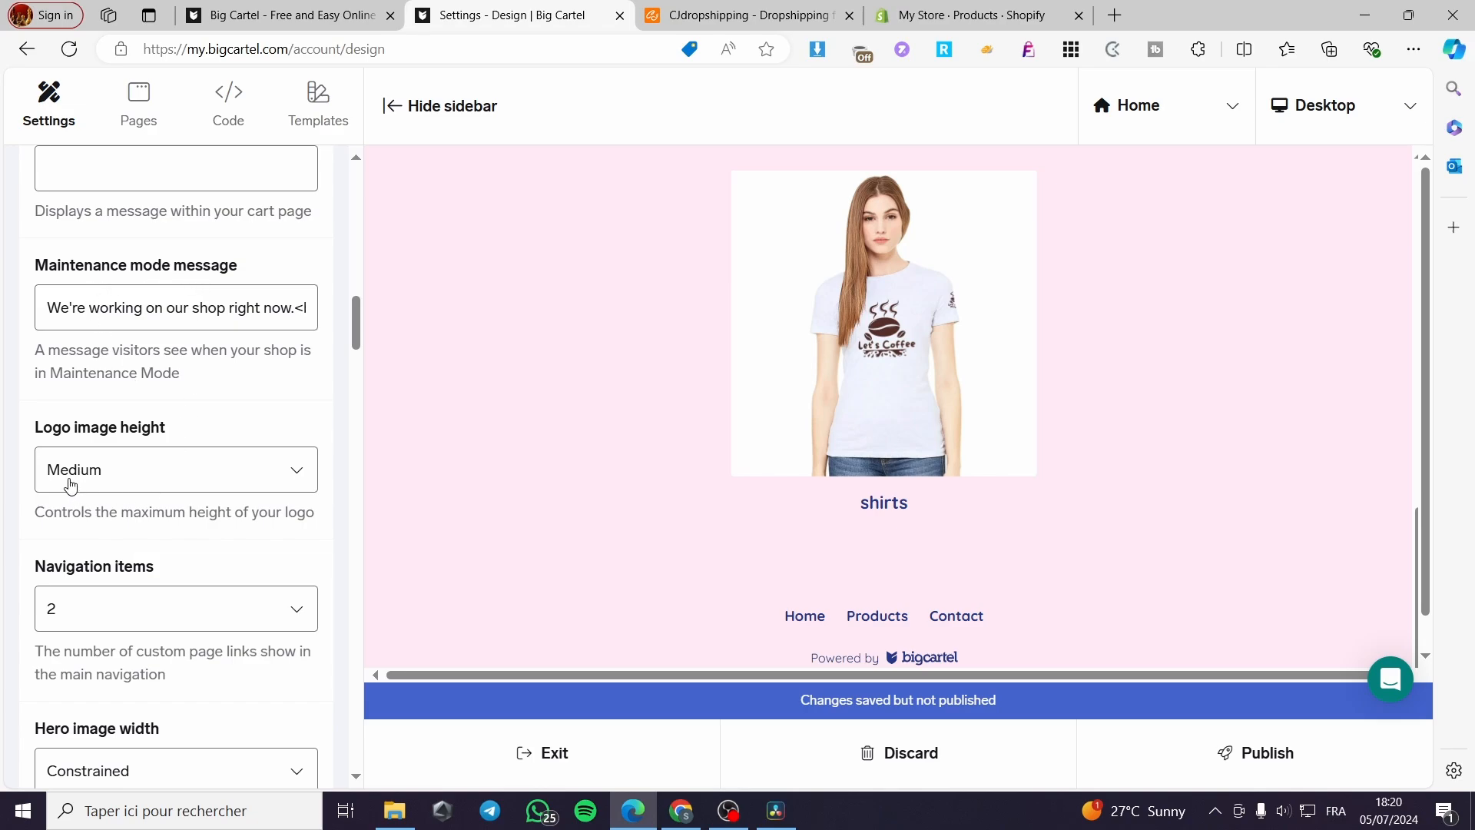
pyautogui.scroll(-6, 169, 448)
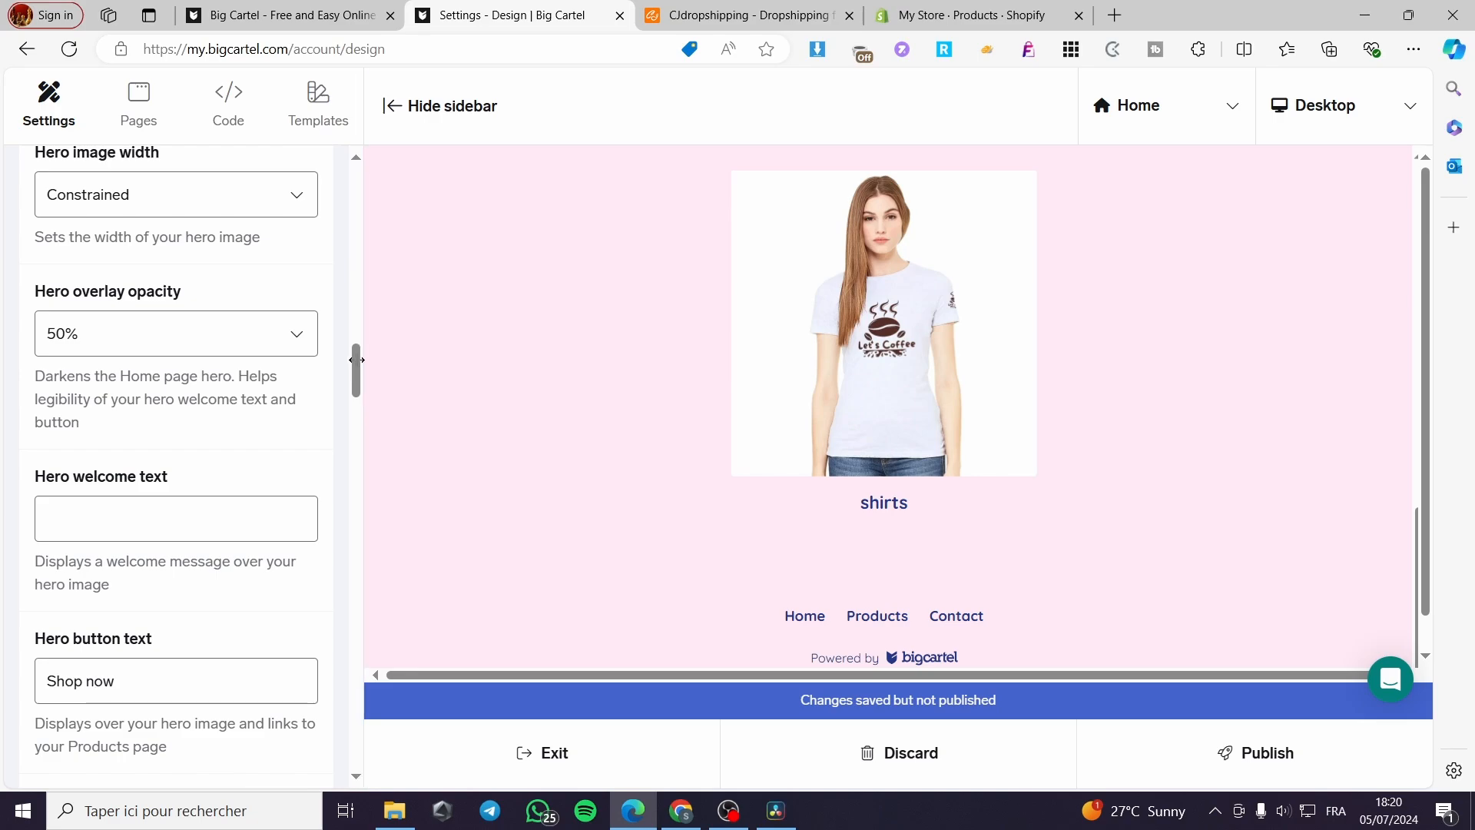
pyautogui.moveTo(355, 370); pyautogui.dragTo(329, 663)
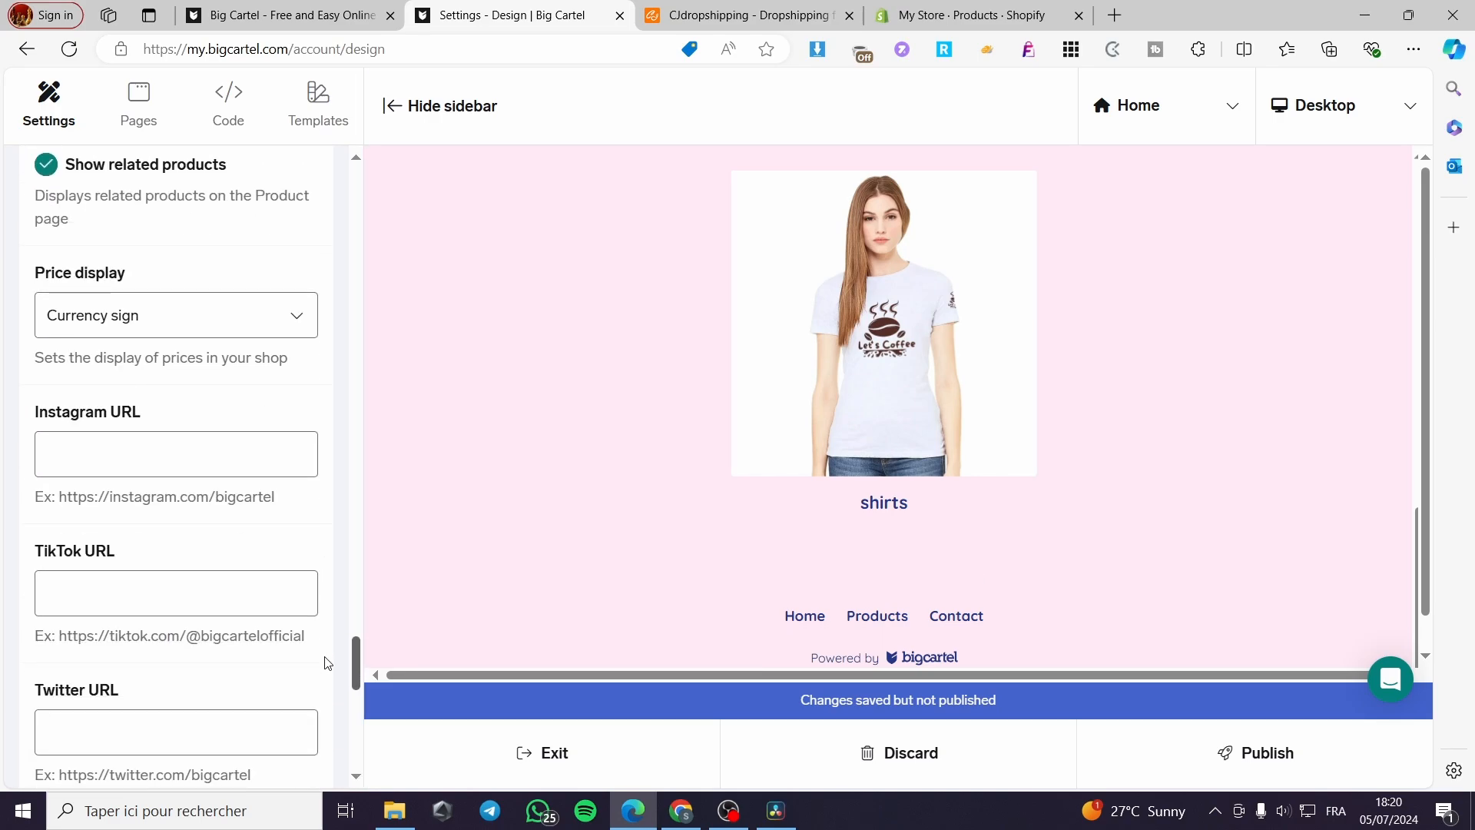
# Step: Preview the storefront's Product, Products and Cart pages in the desktop layout
pyautogui.click(1234, 110)
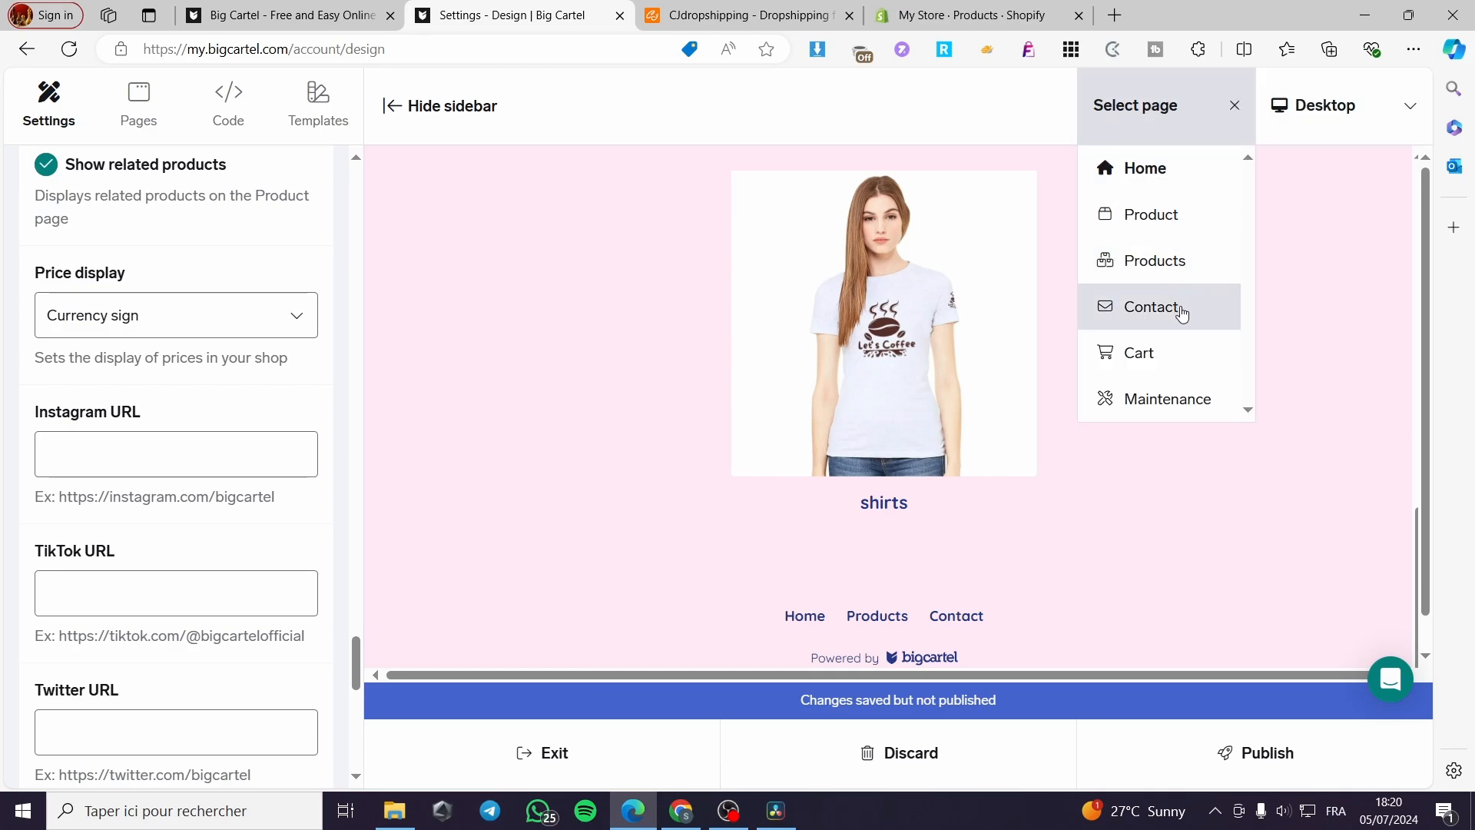
pyautogui.scroll(10, 1321, 412)
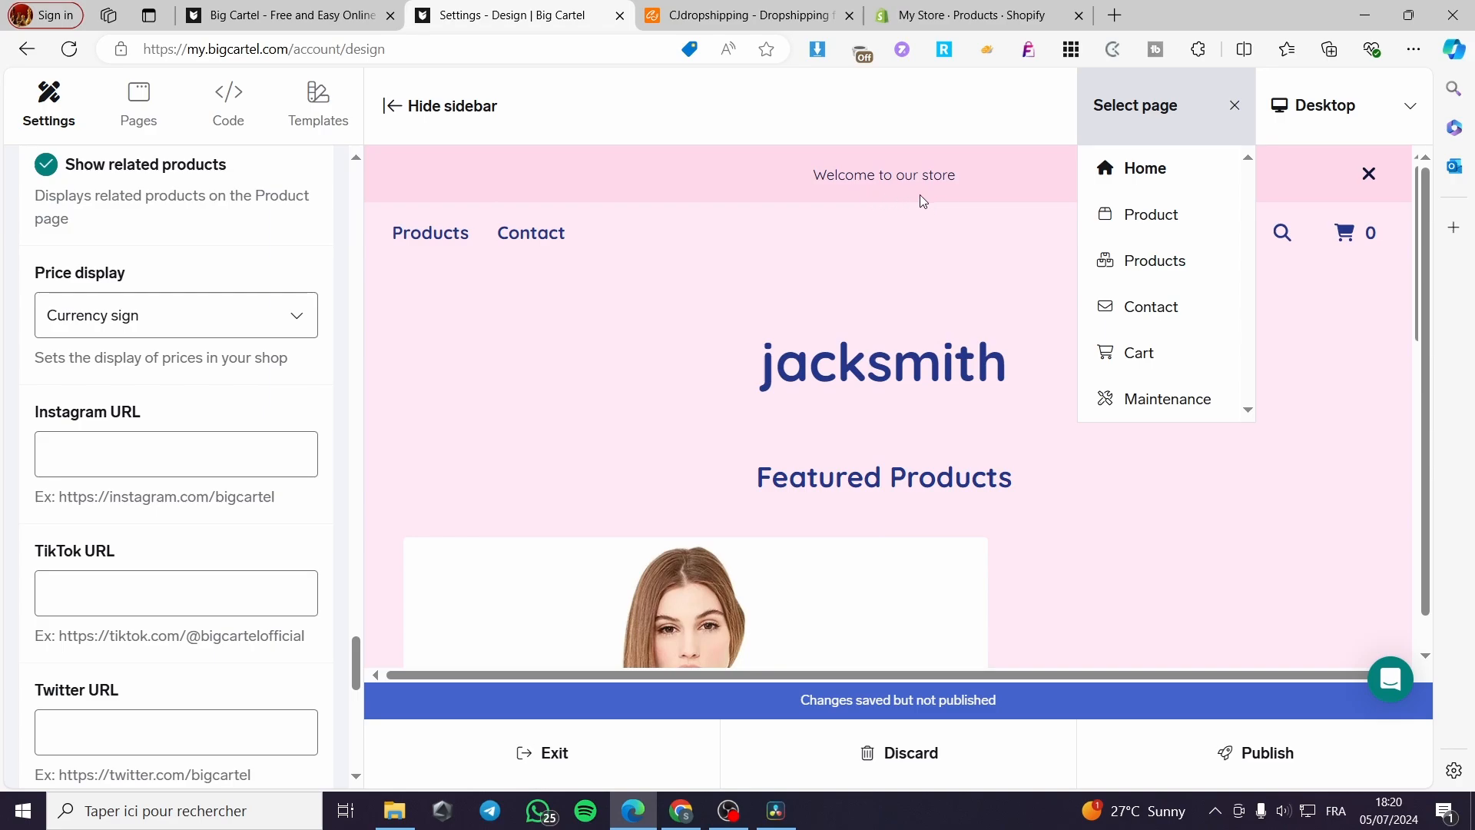
pyautogui.click(1120, 215)
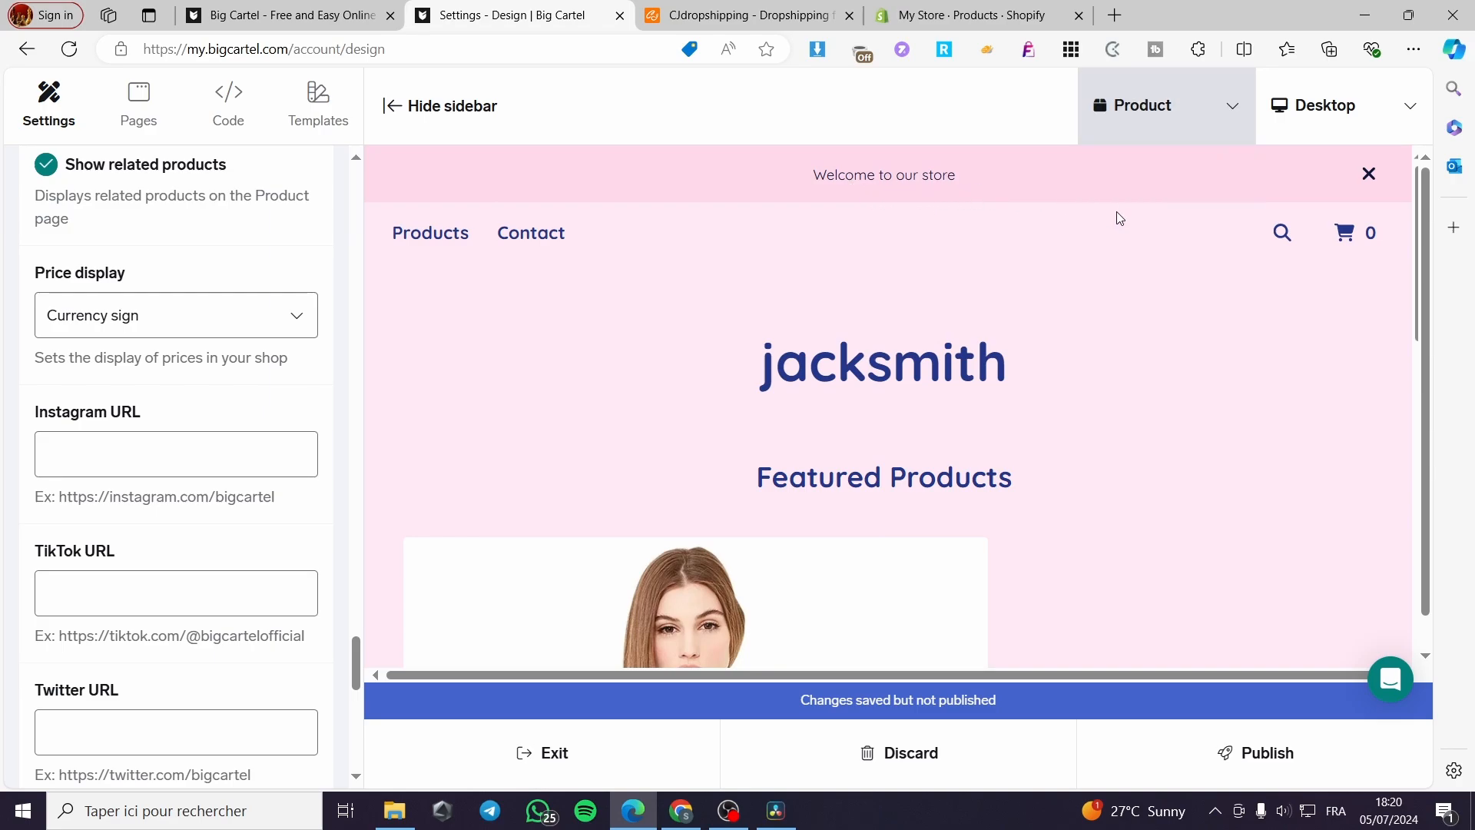
pyautogui.click(1225, 106)
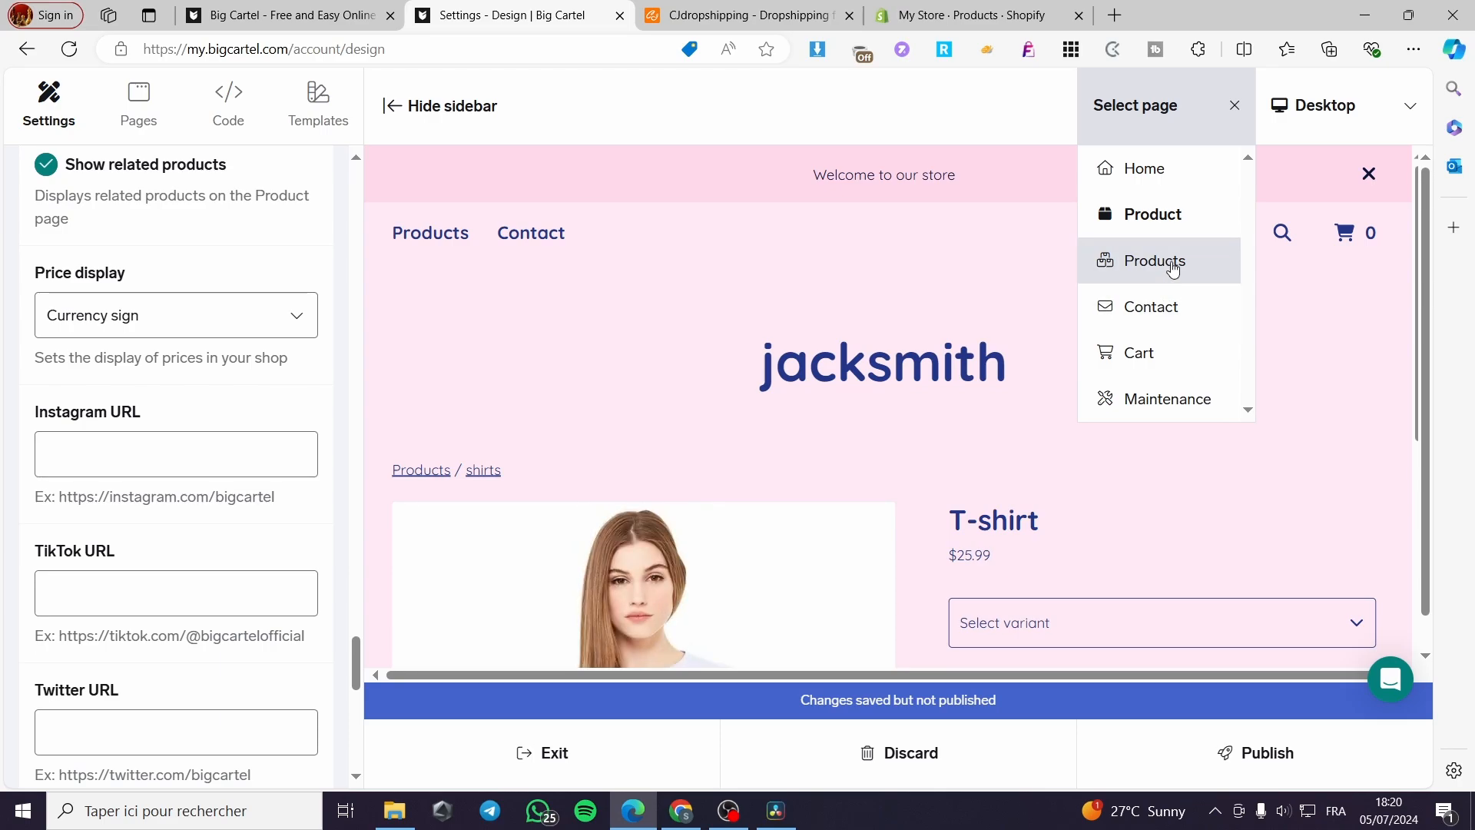
pyautogui.click(1175, 283)
pyautogui.click(1241, 111)
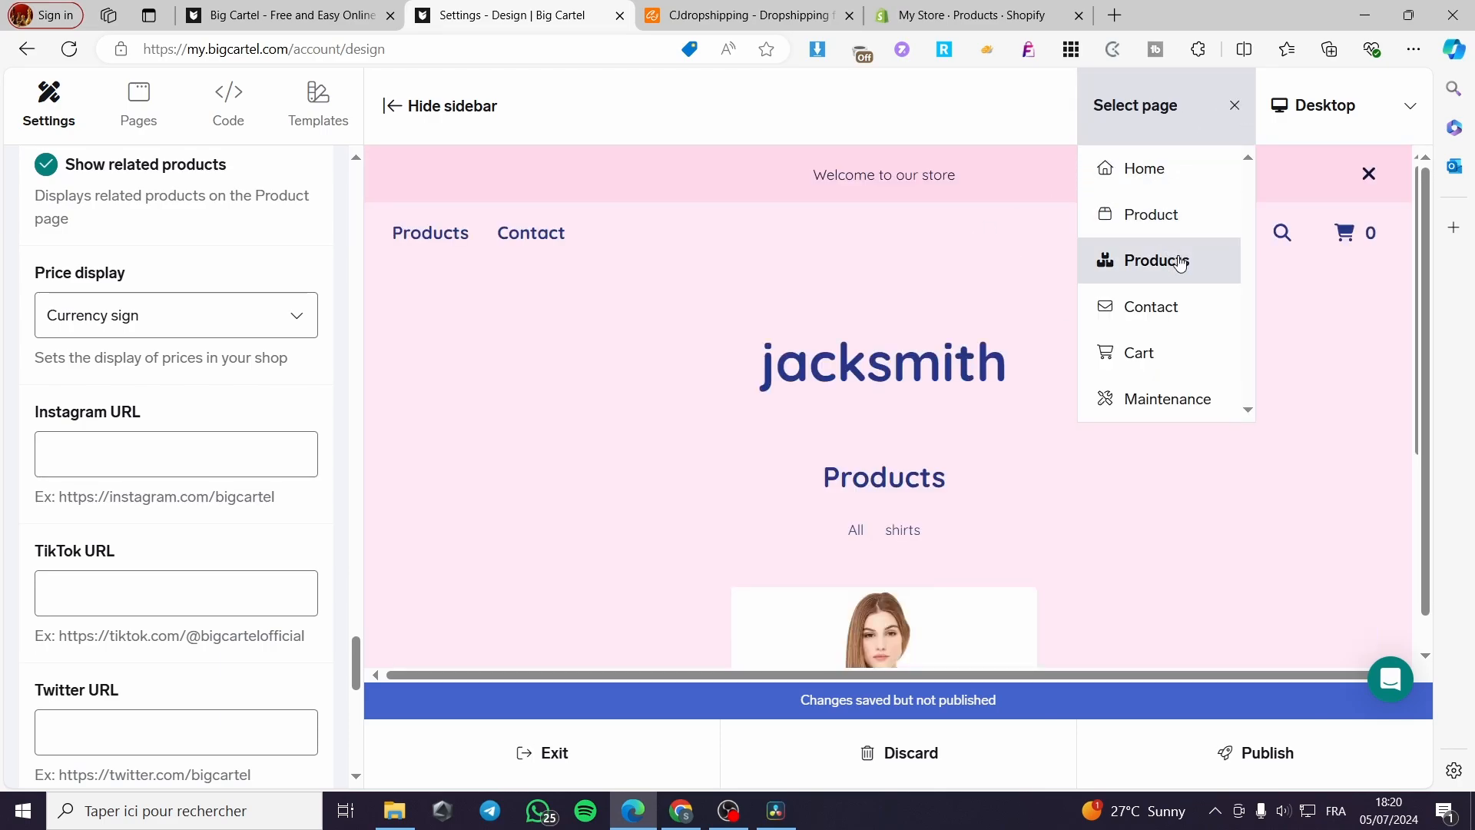
pyautogui.click(1175, 367)
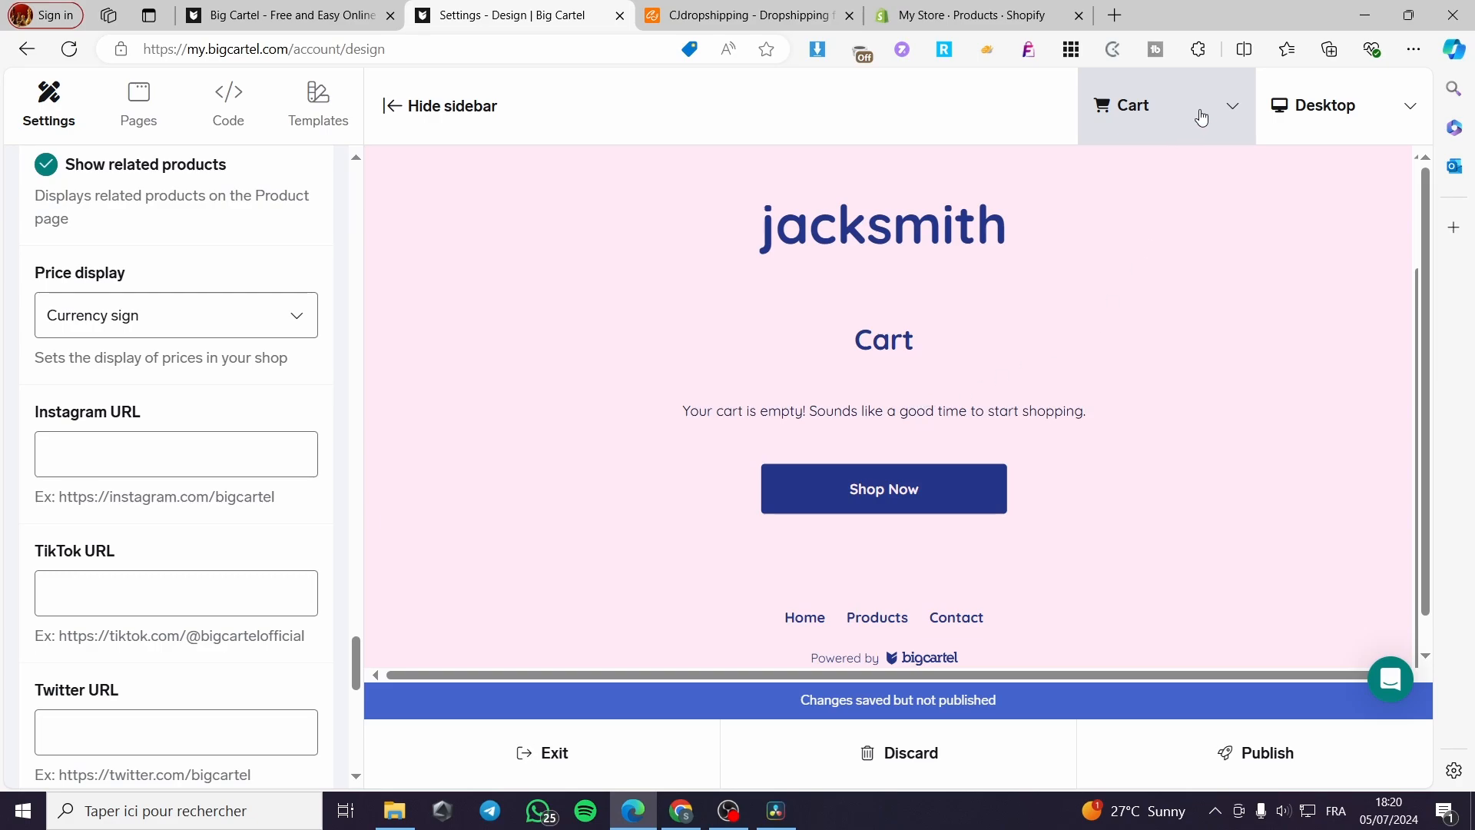
# Step: Switch the storefront preview to the Phone layout and check the Cart and Product pages
pyautogui.click(1383, 105)
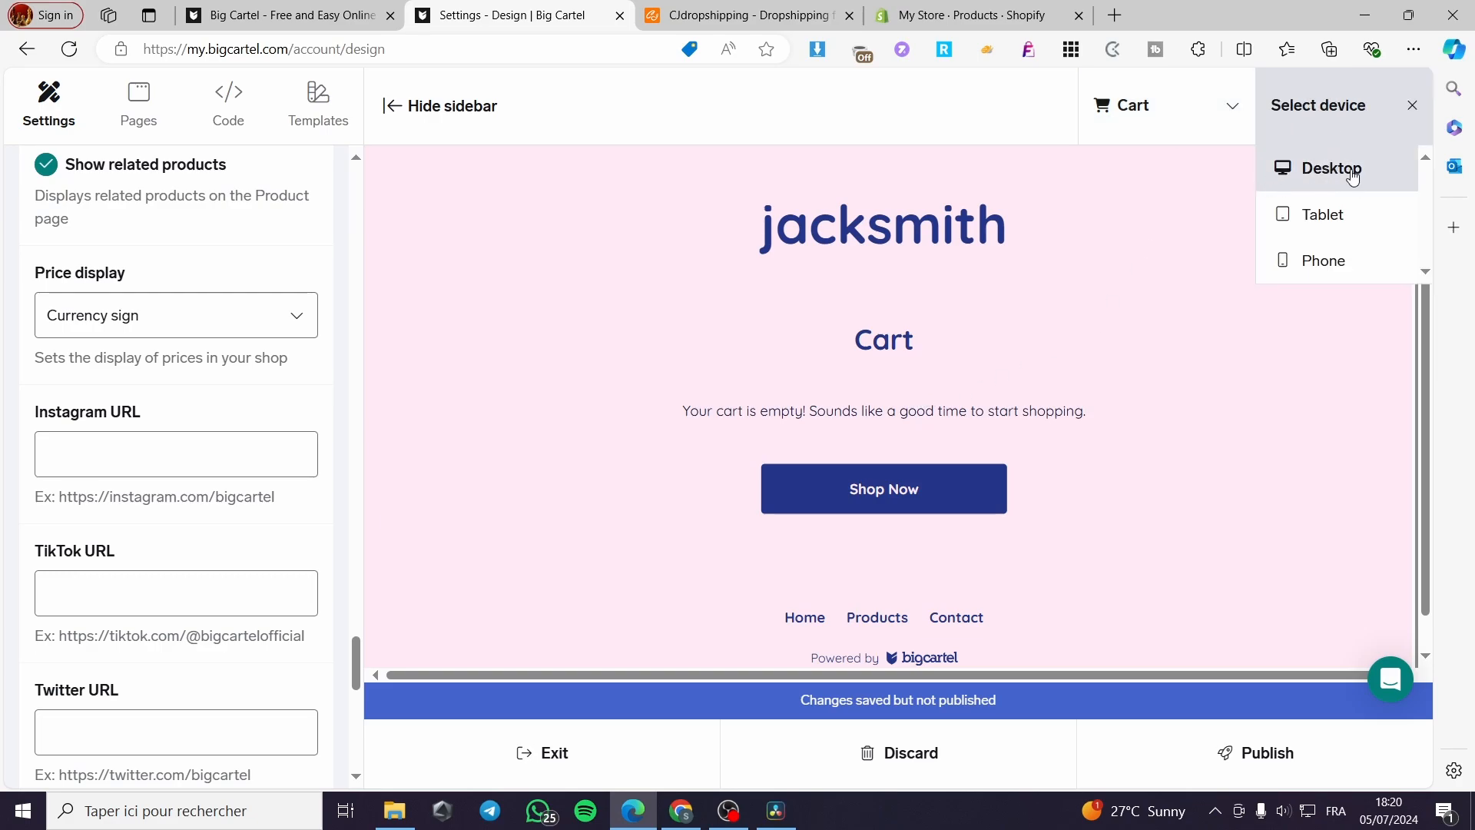
pyautogui.click(1338, 265)
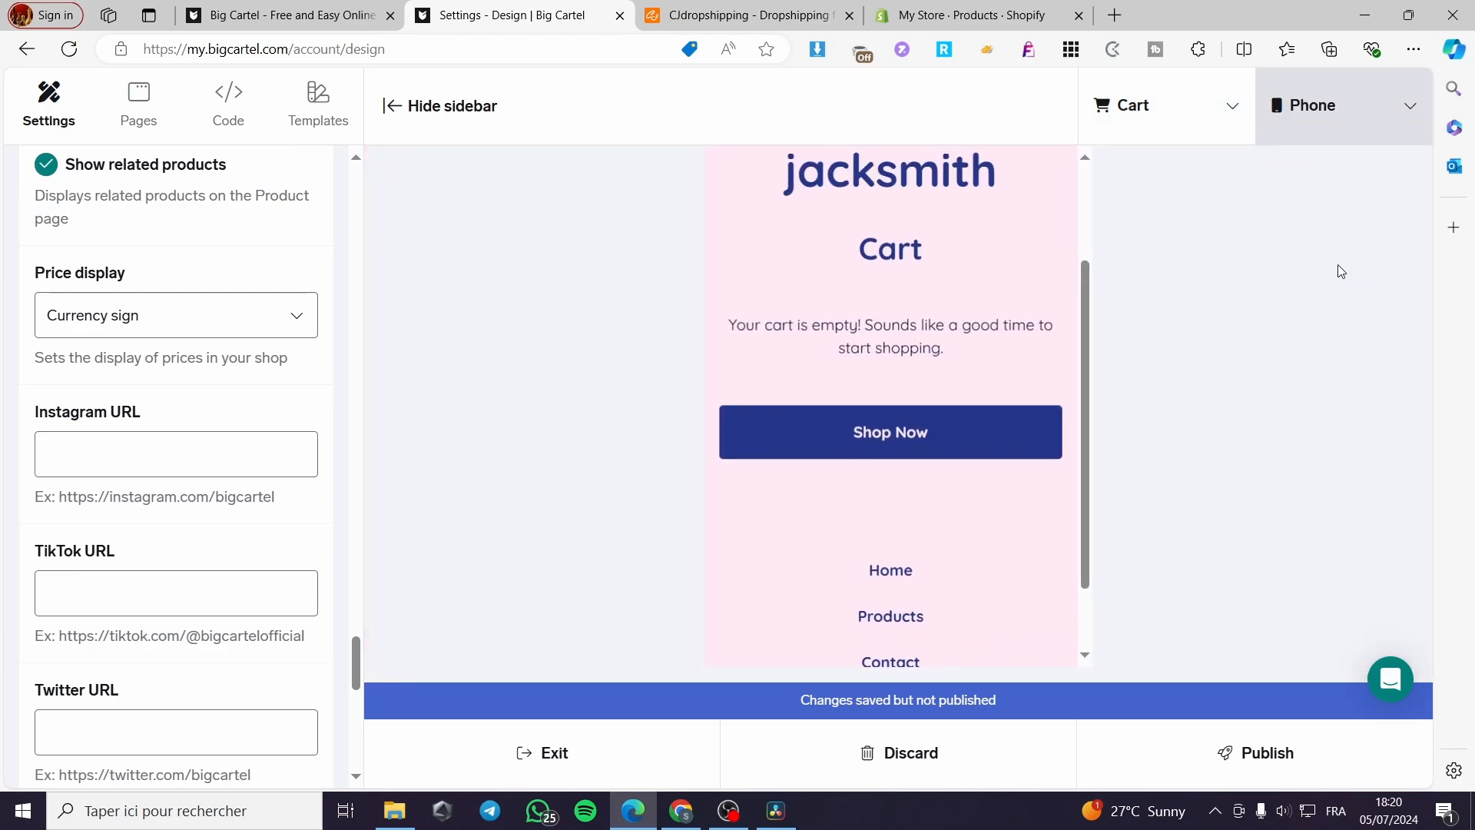
pyautogui.scroll(2, 970, 358)
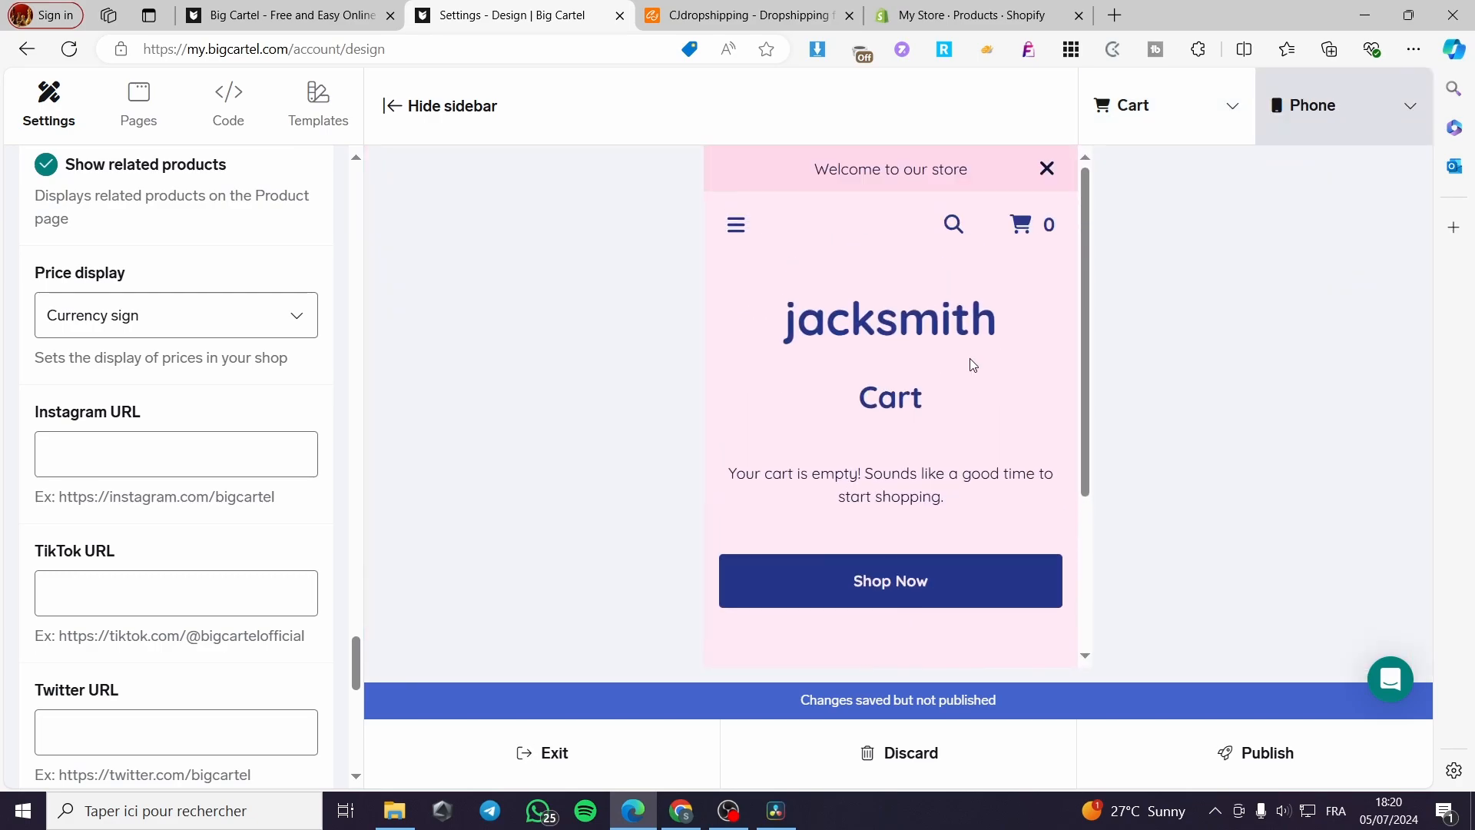
pyautogui.click(1218, 115)
pyautogui.click(1162, 219)
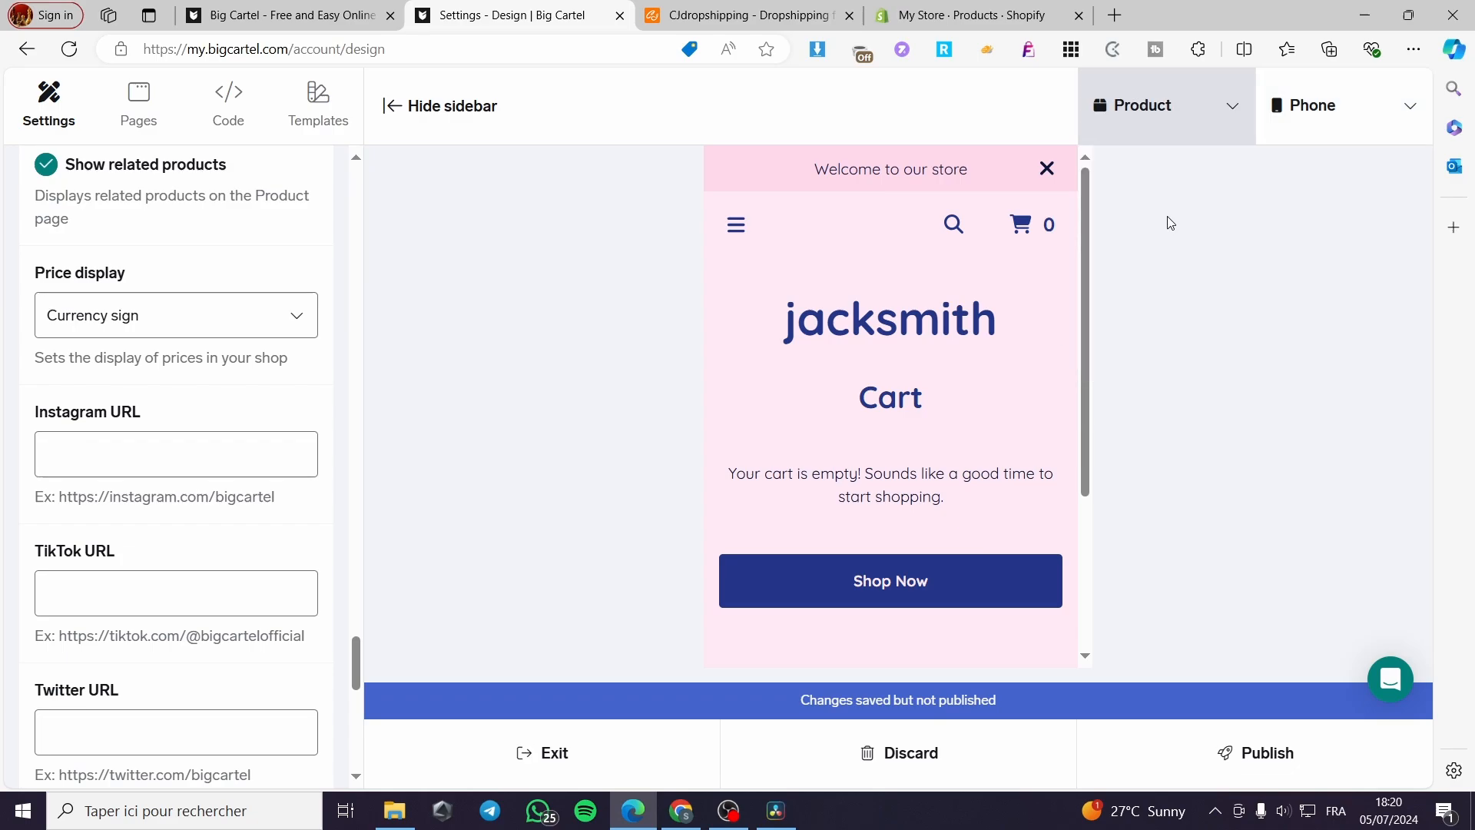
pyautogui.click(1400, 106)
pyautogui.scroll(-8, 962, 339)
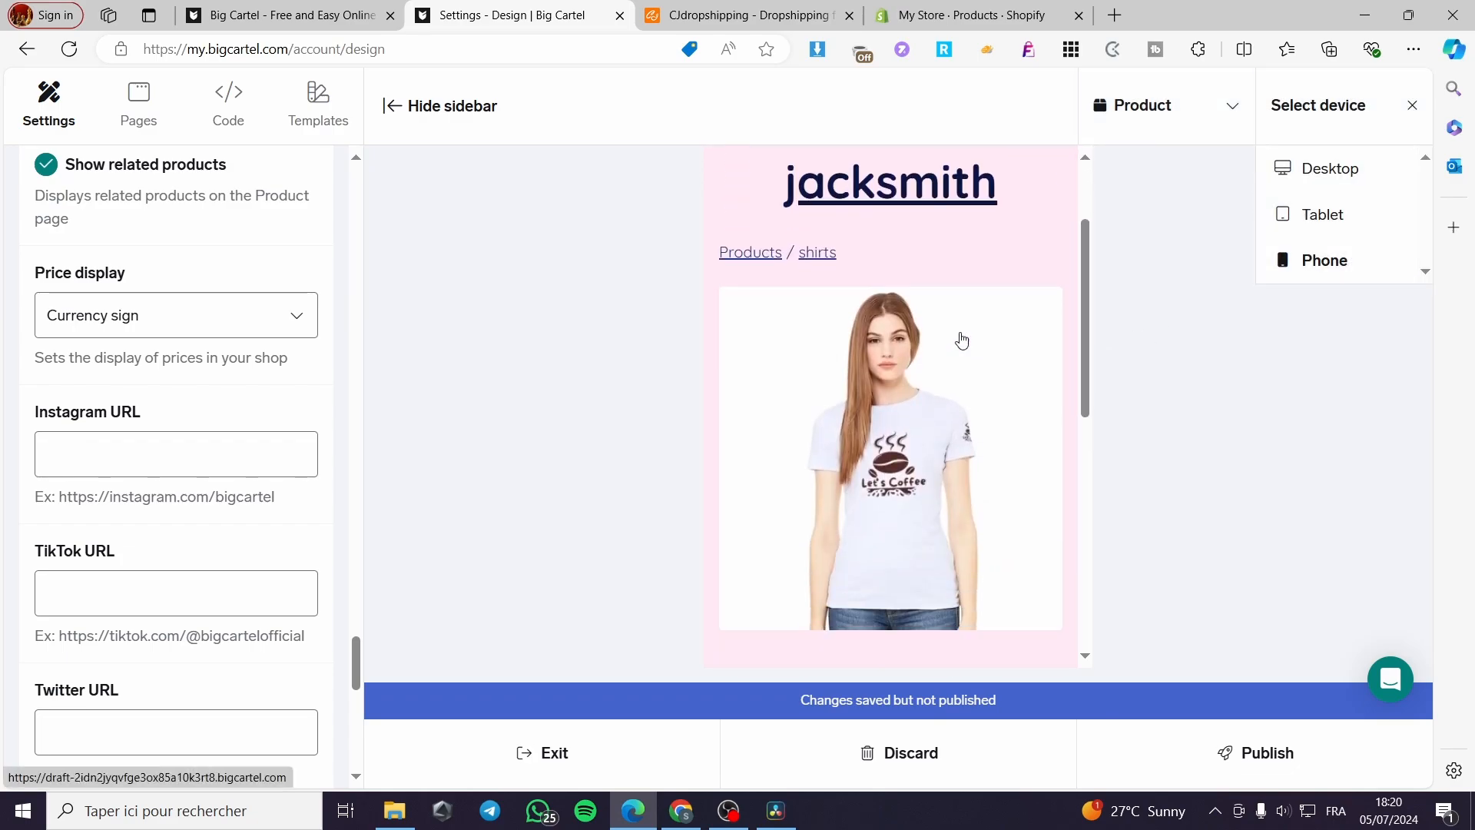
pyautogui.scroll(8, 1004, 431)
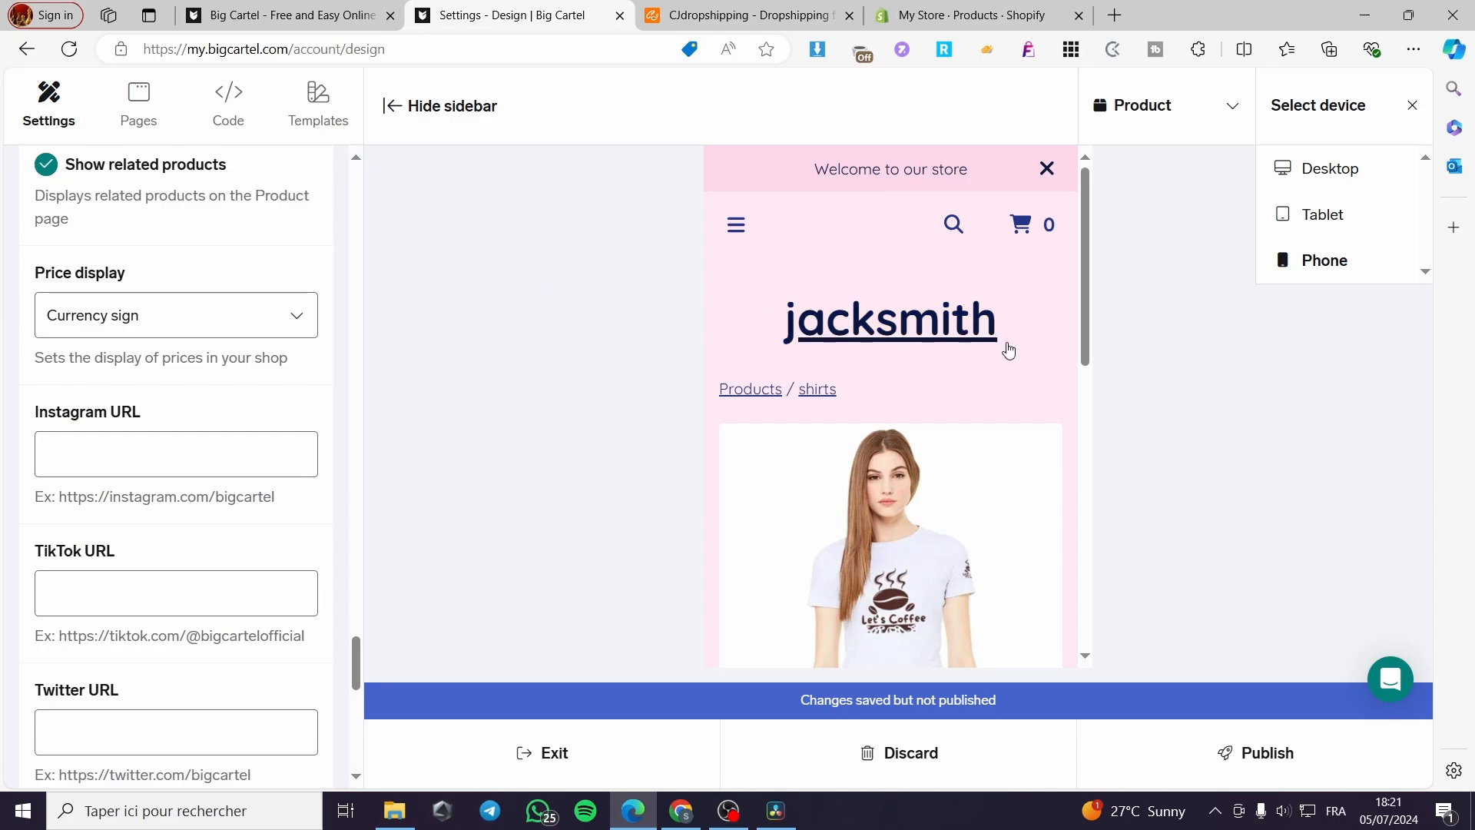
# Step: Switch to CJdropshipping, open the Kitchen Electric Juicer from the trending products, and examine its title and a color variant
pyautogui.click(739, 13)
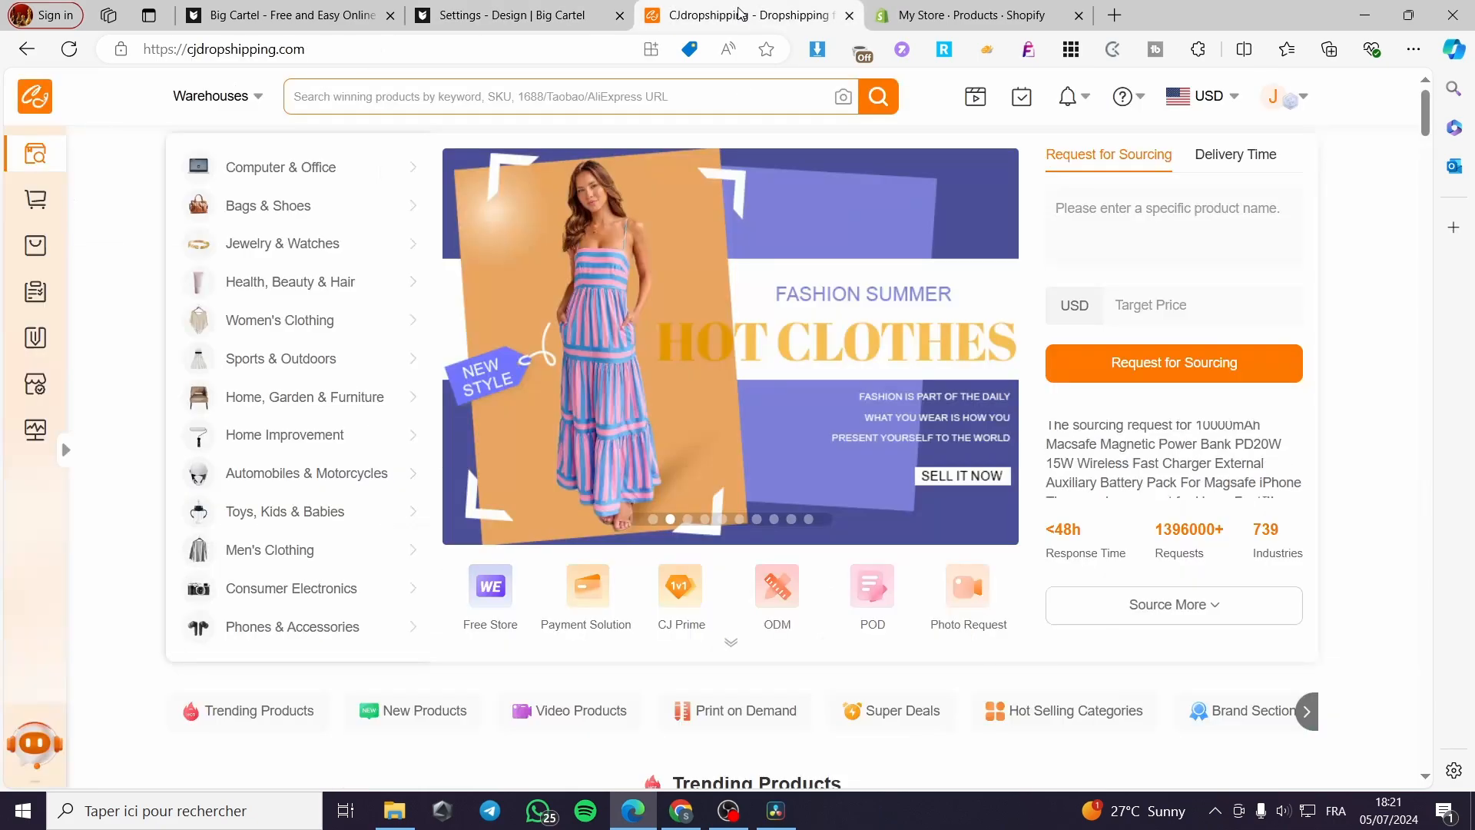
pyautogui.moveTo(441, 316)
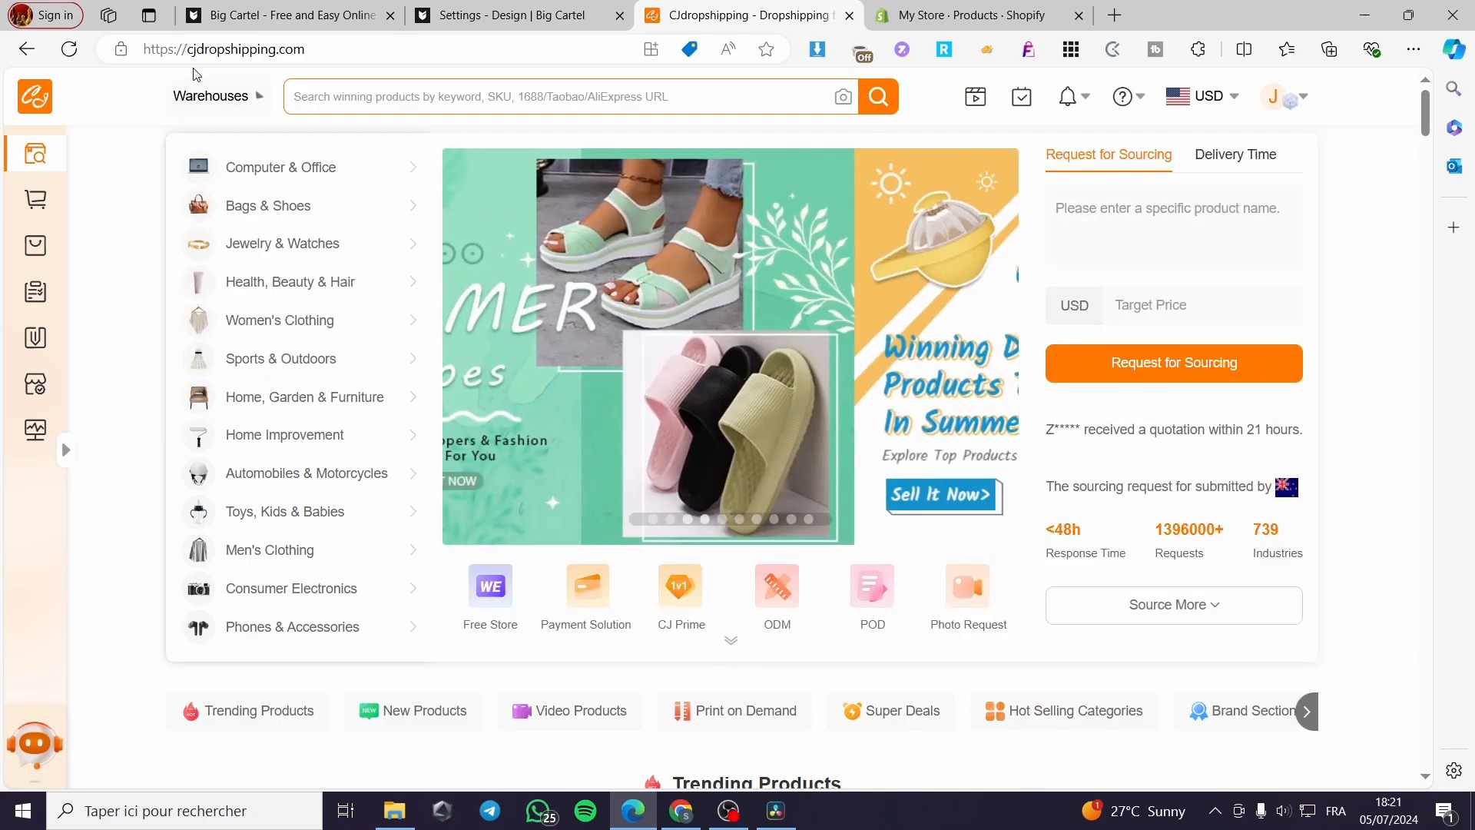
pyautogui.scroll(-5, 1375, 409)
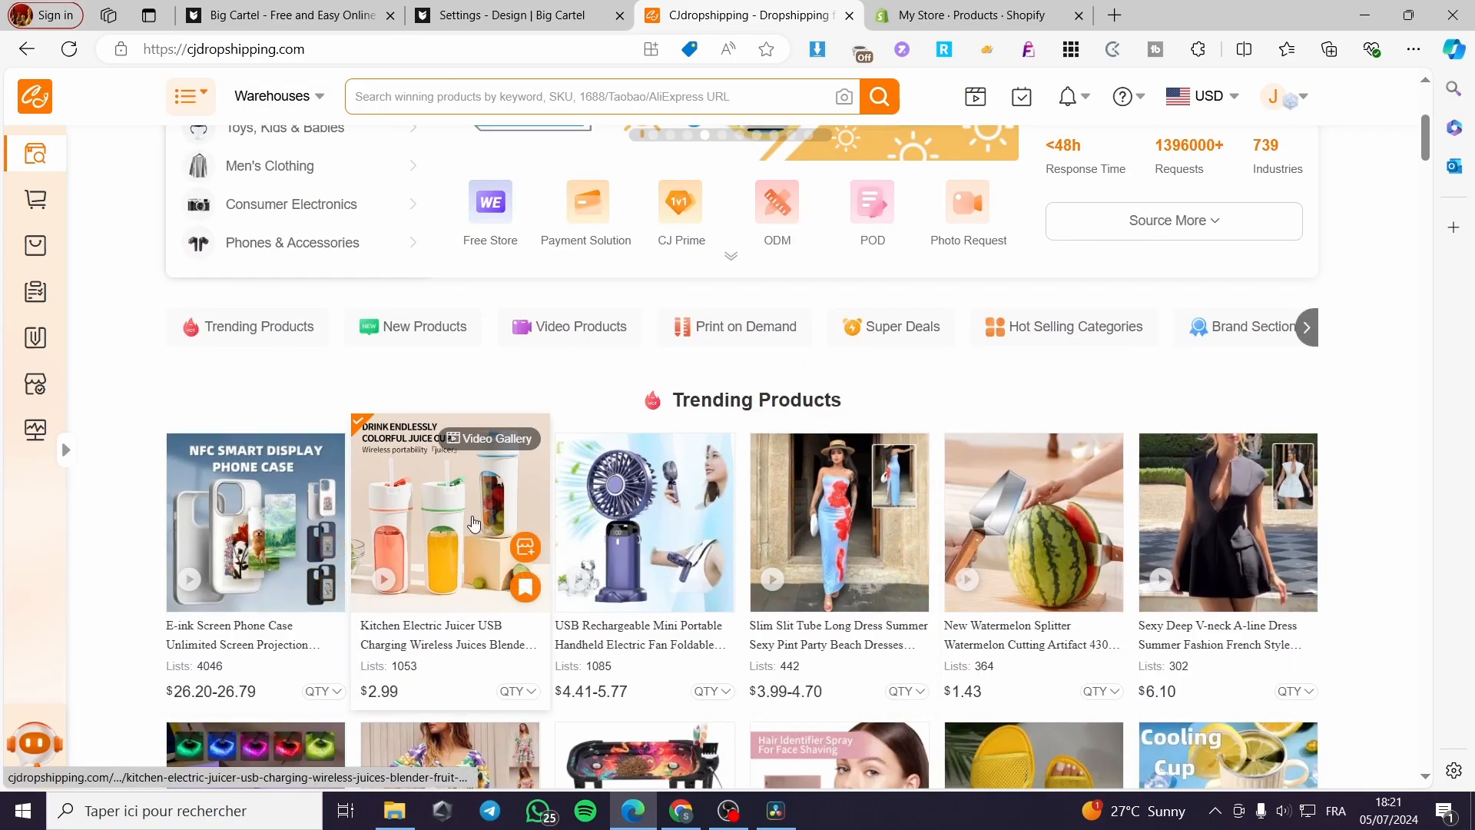
pyautogui.click(469, 516)
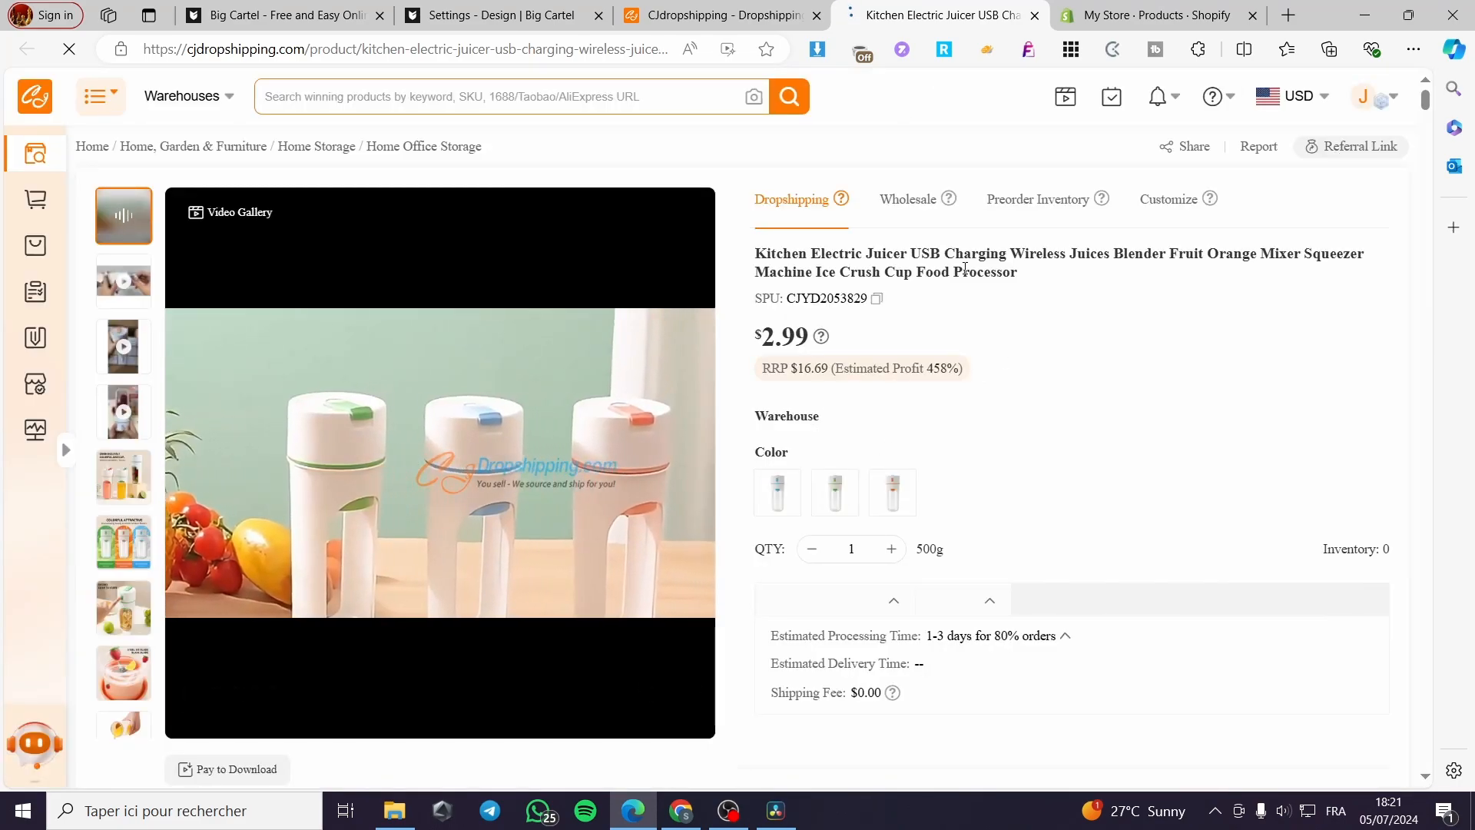
pyautogui.moveTo(756, 253); pyautogui.dragTo(943, 255)
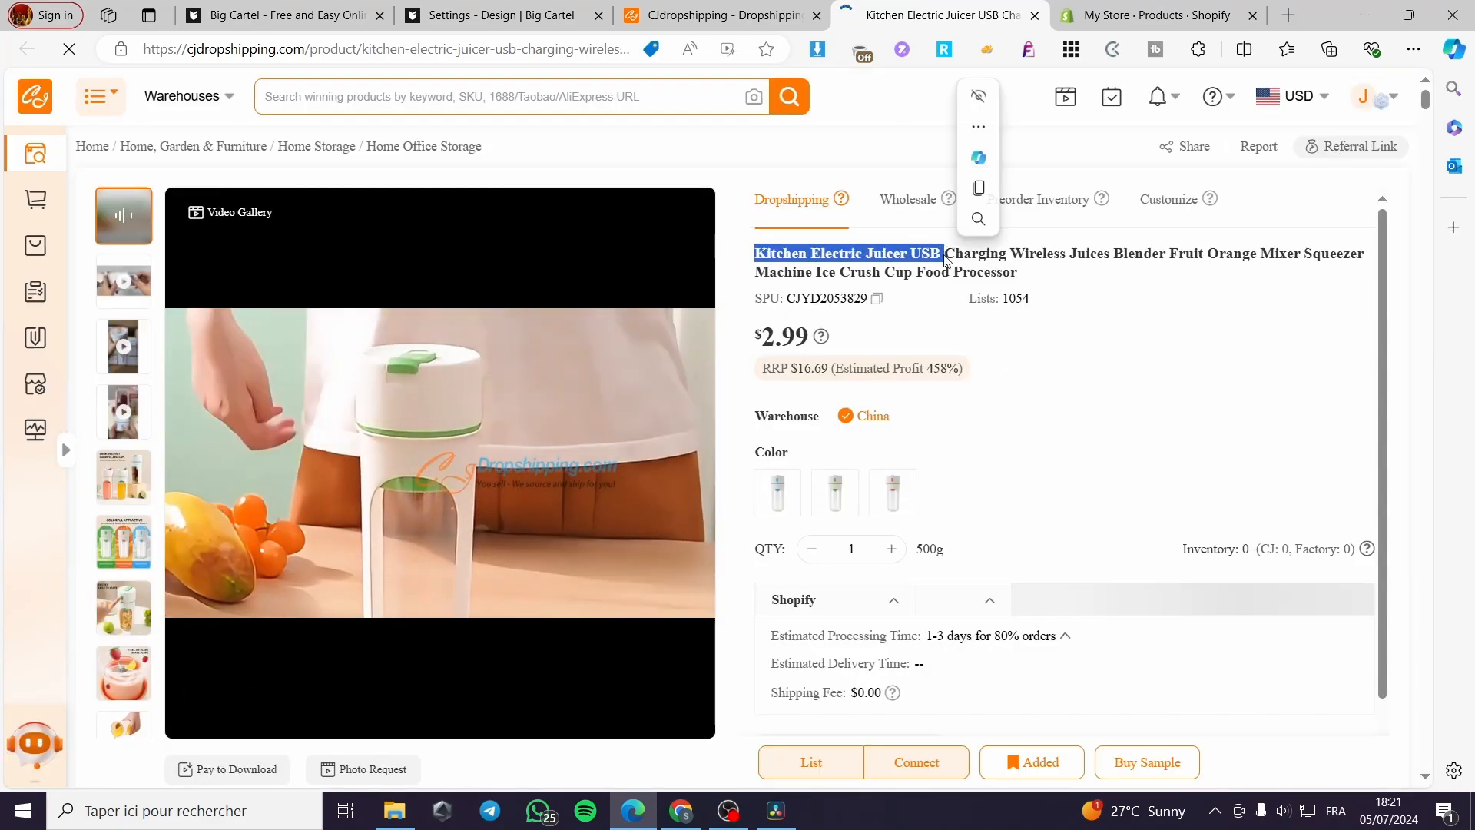
pyautogui.click(1037, 438)
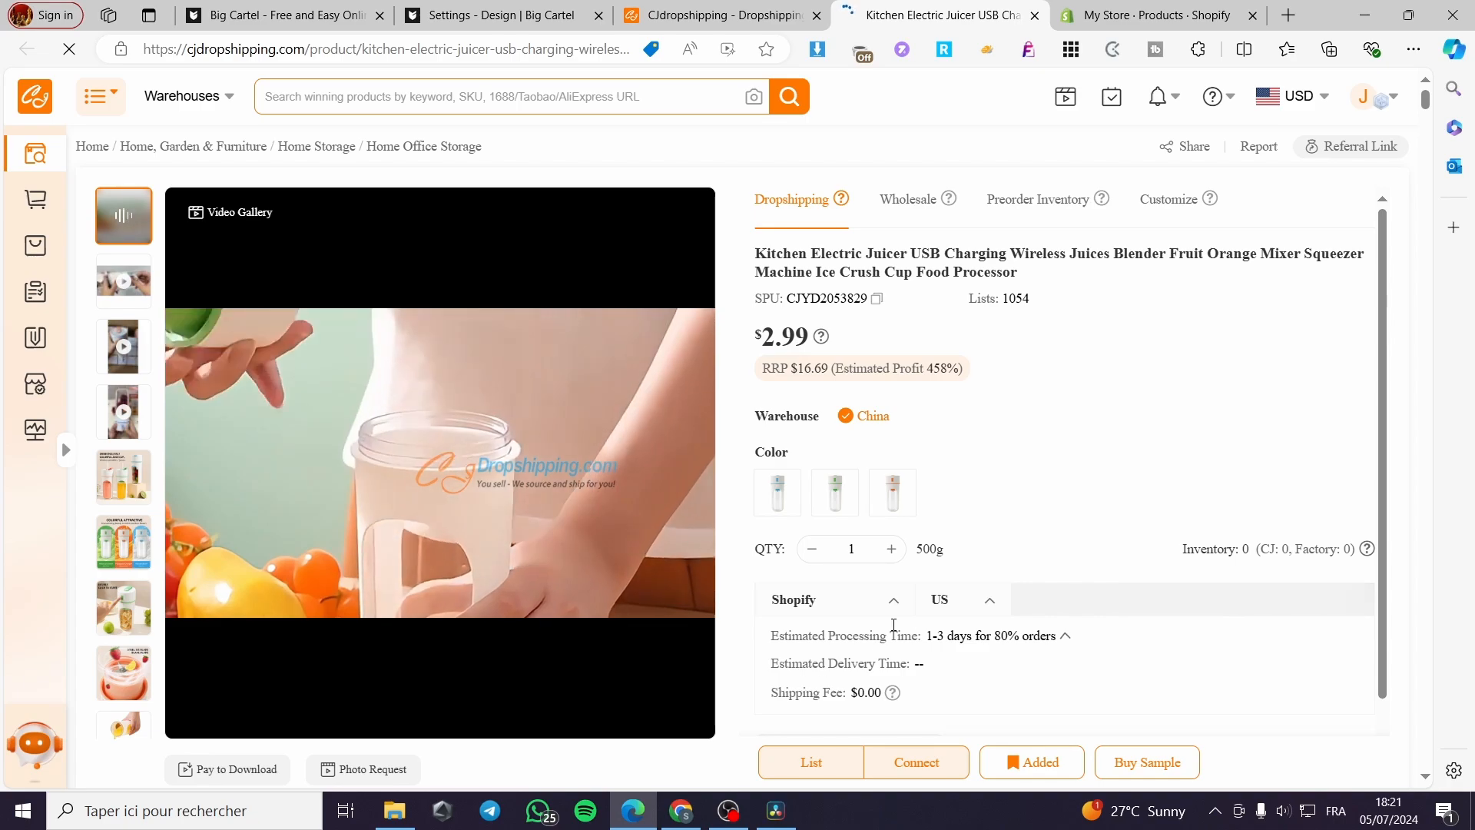
pyautogui.click(898, 500)
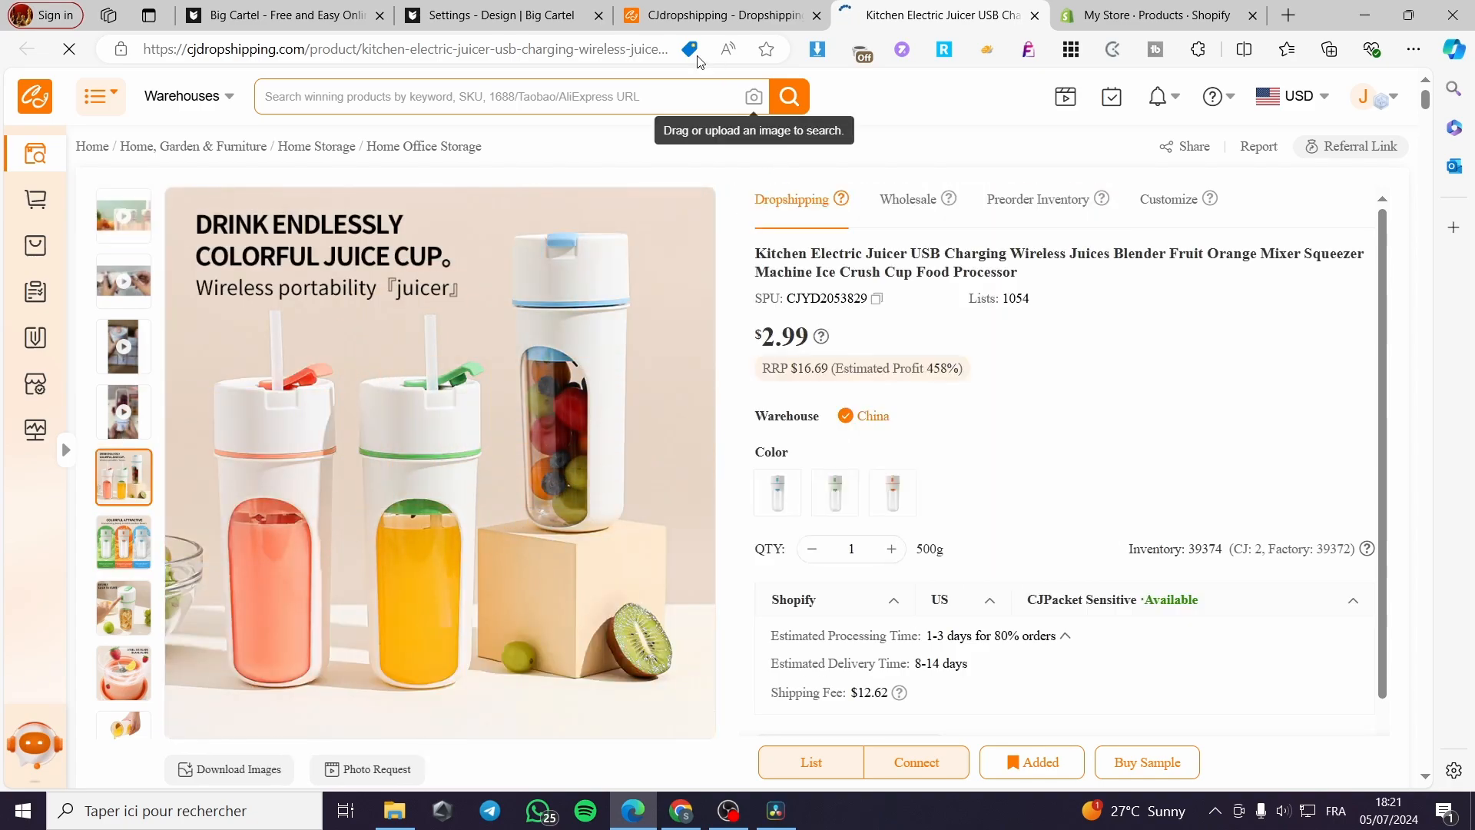
# Step: Return to the shop's design editor, close the device list, and revisit the CJdropshipping trending products
pyautogui.click(474, 8)
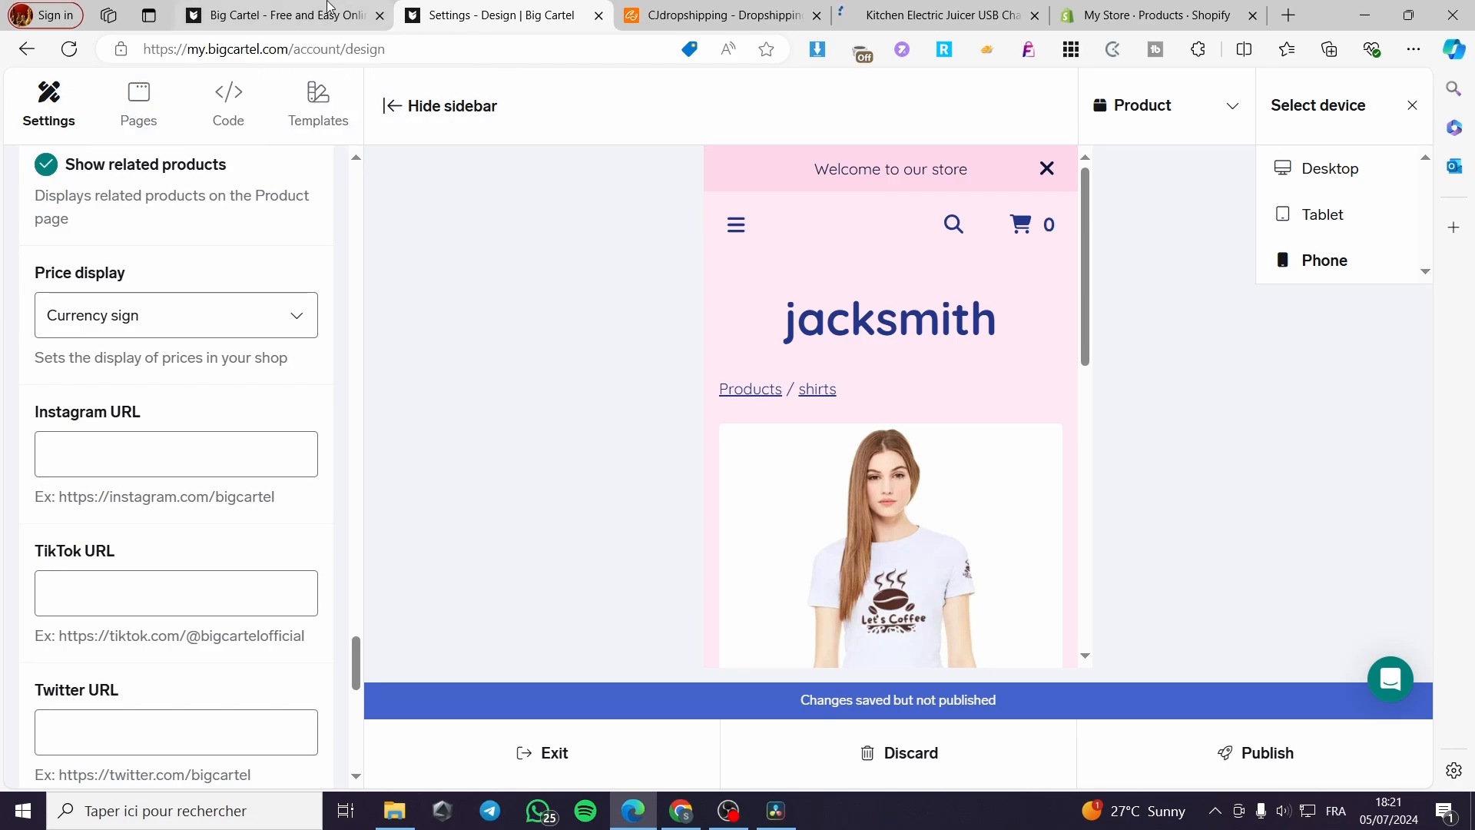
pyautogui.click(285, 15)
pyautogui.click(487, 15)
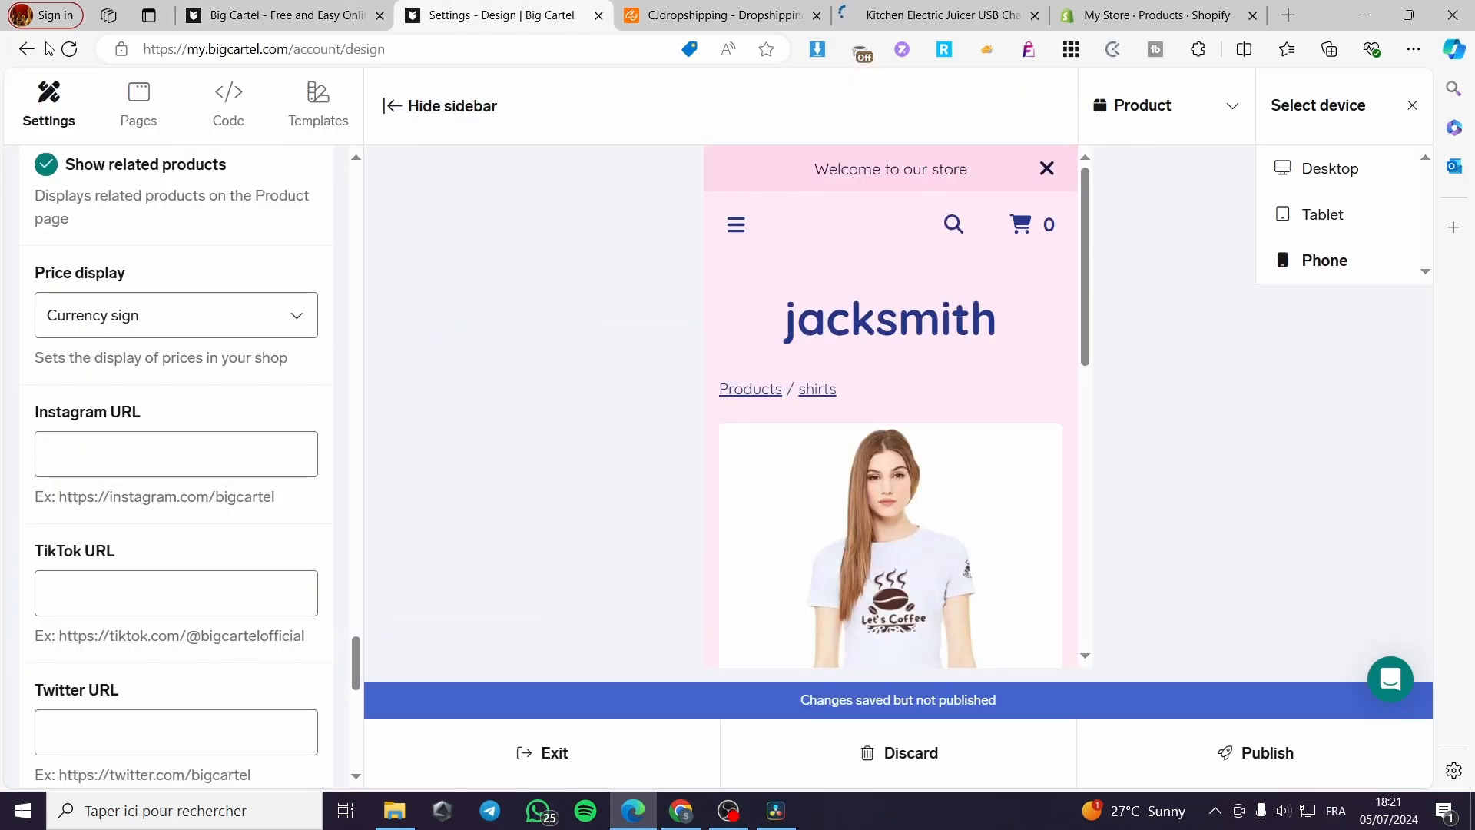
pyautogui.click(1423, 120)
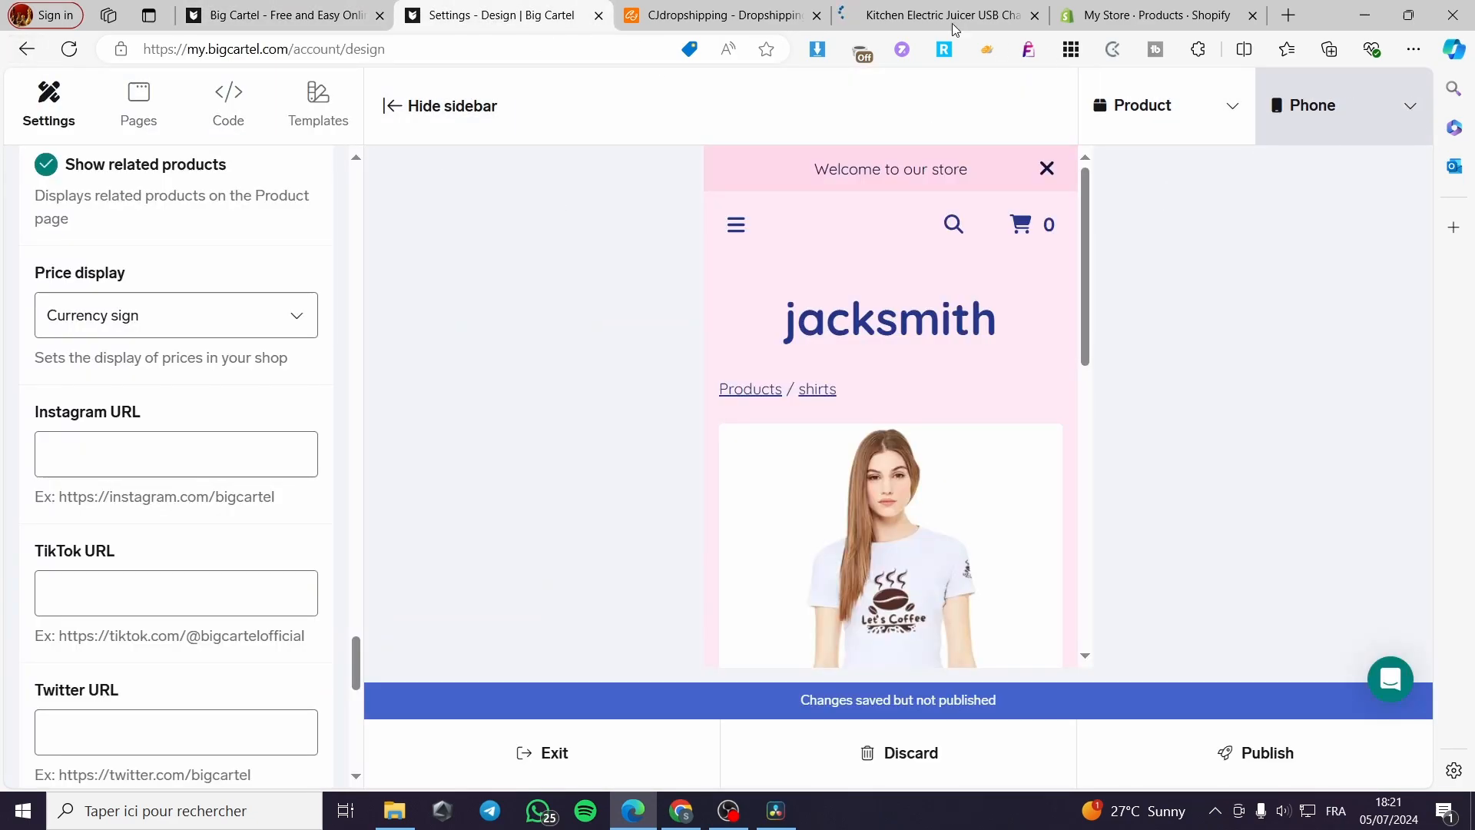
pyautogui.click(728, 9)
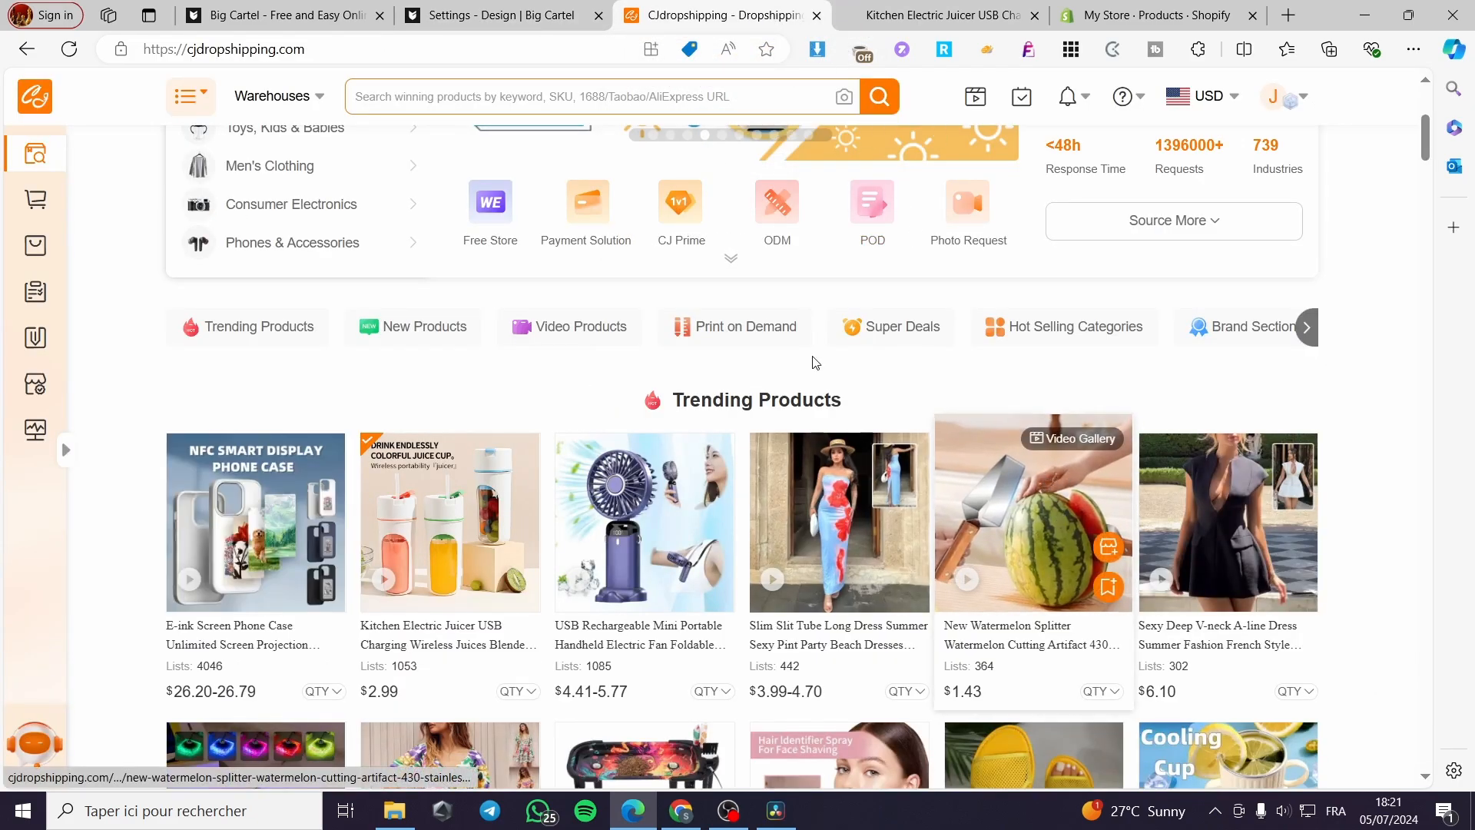
# Step: Publish the saved design changes in the Big Cartel design editor and exit to the account page
pyautogui.click(492, 14)
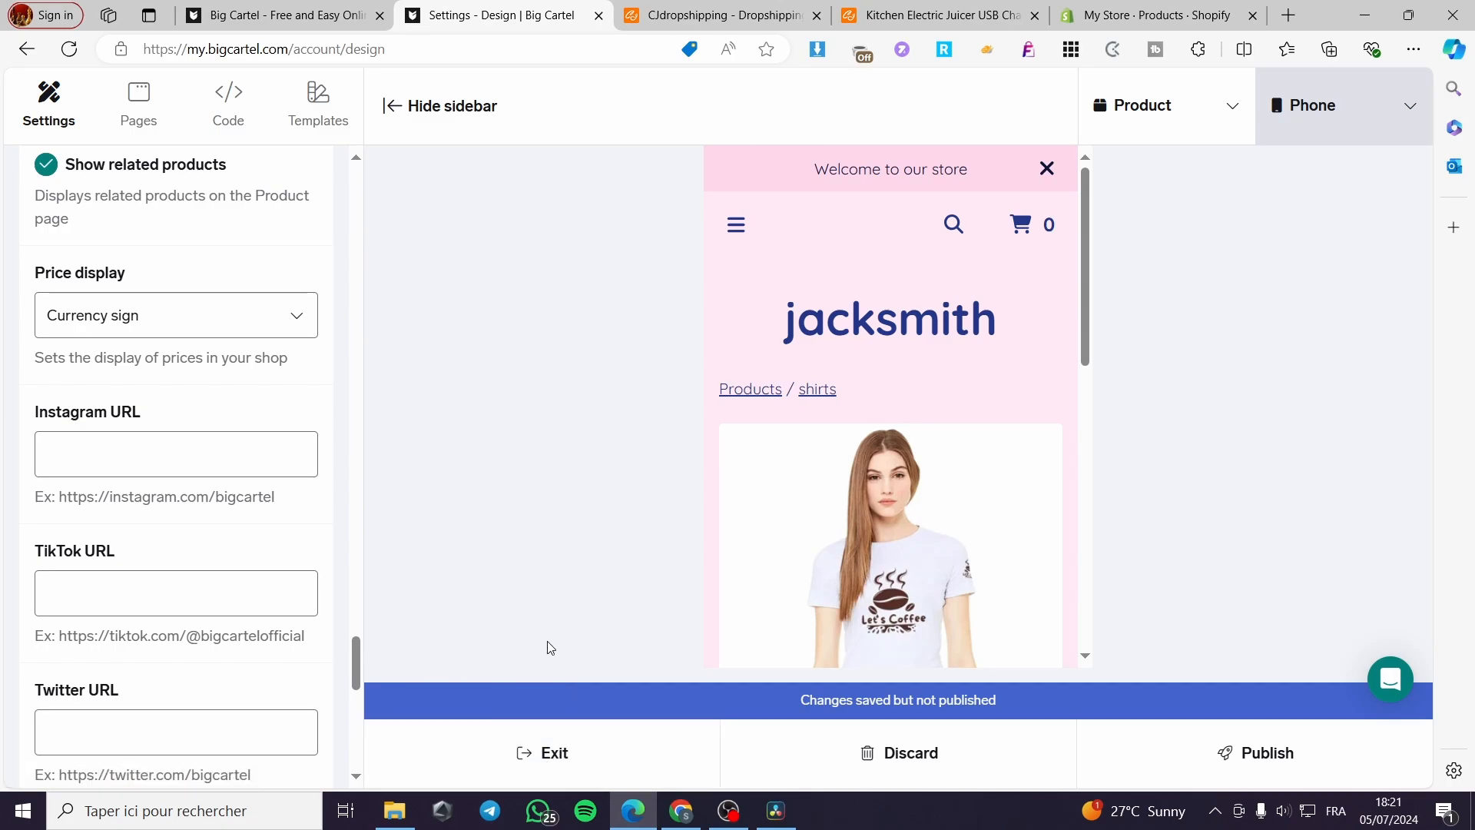
pyautogui.scroll(2, 338, 376)
pyautogui.scroll(6, 338, 377)
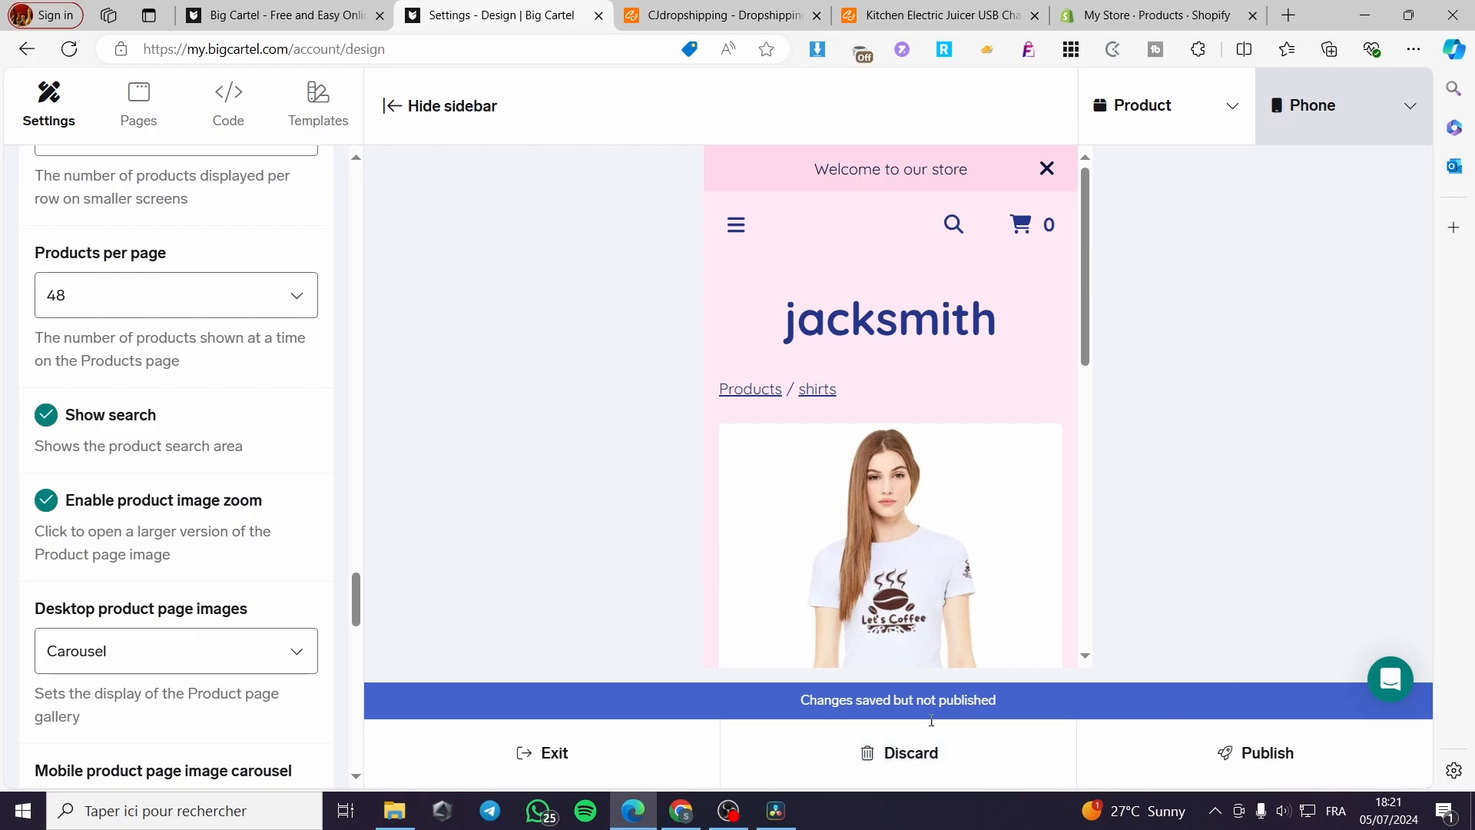
pyautogui.click(1304, 758)
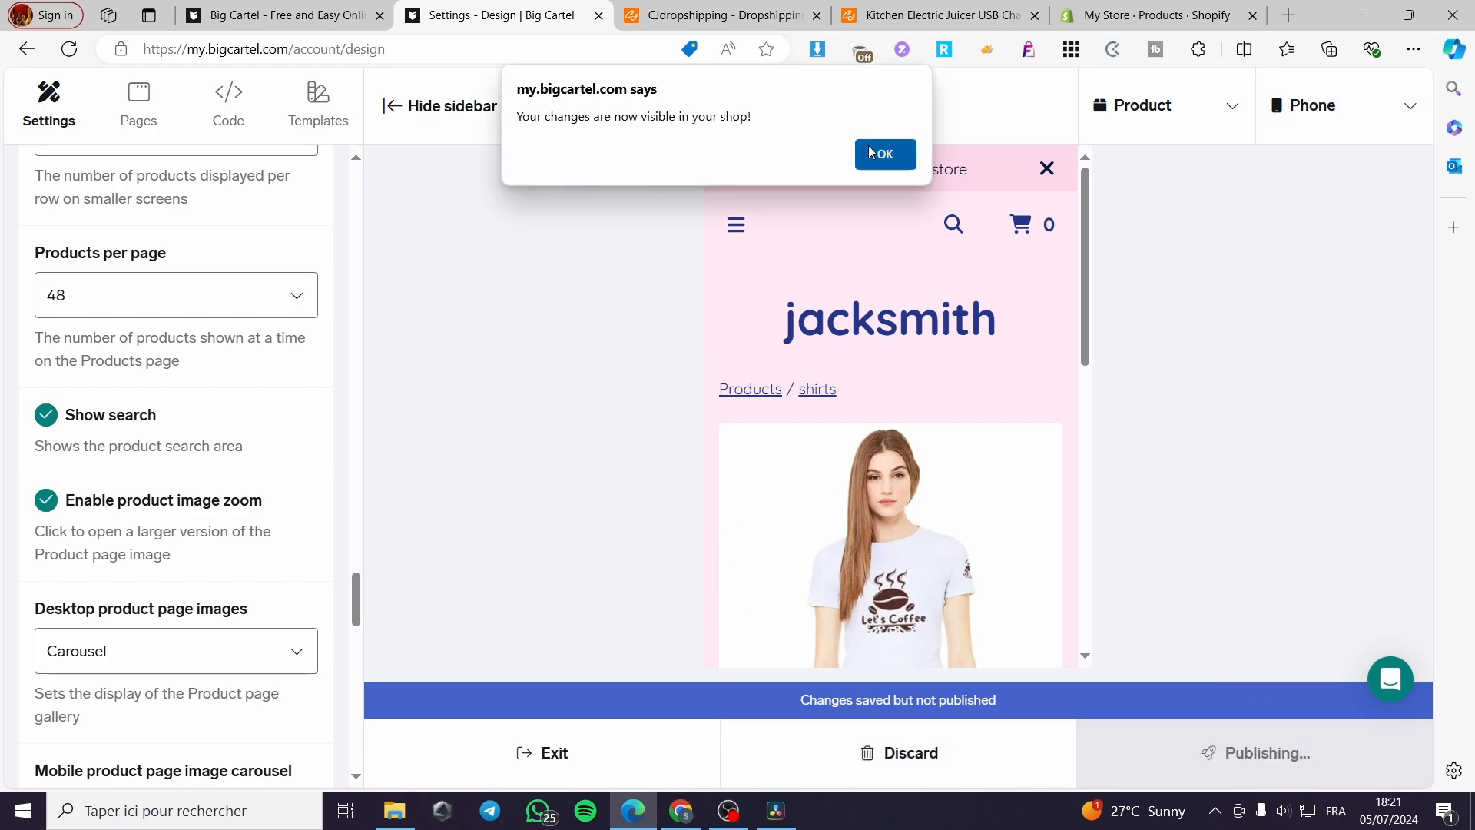
pyautogui.click(868, 152)
pyautogui.click(550, 759)
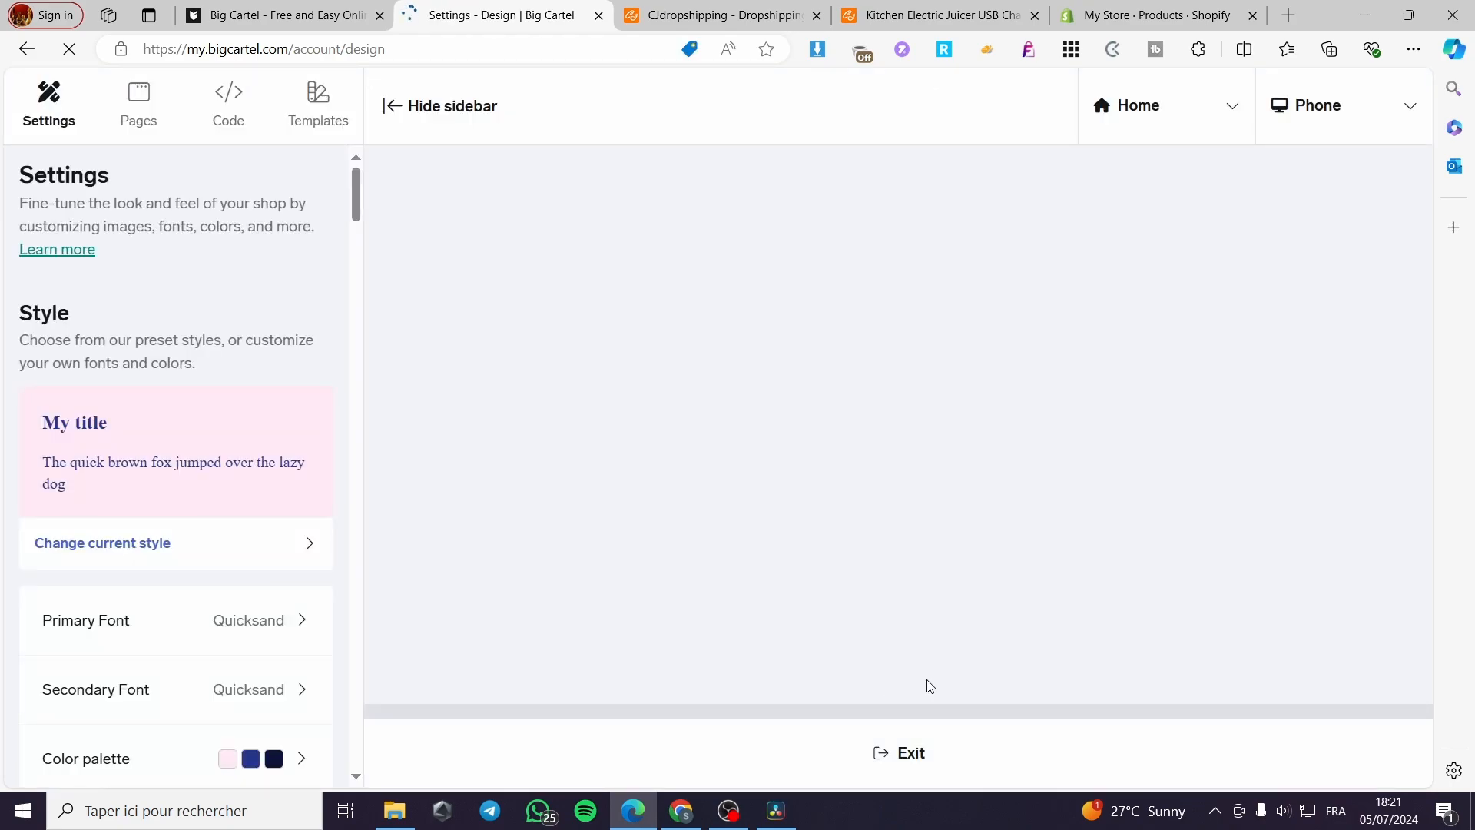
pyautogui.click(936, 757)
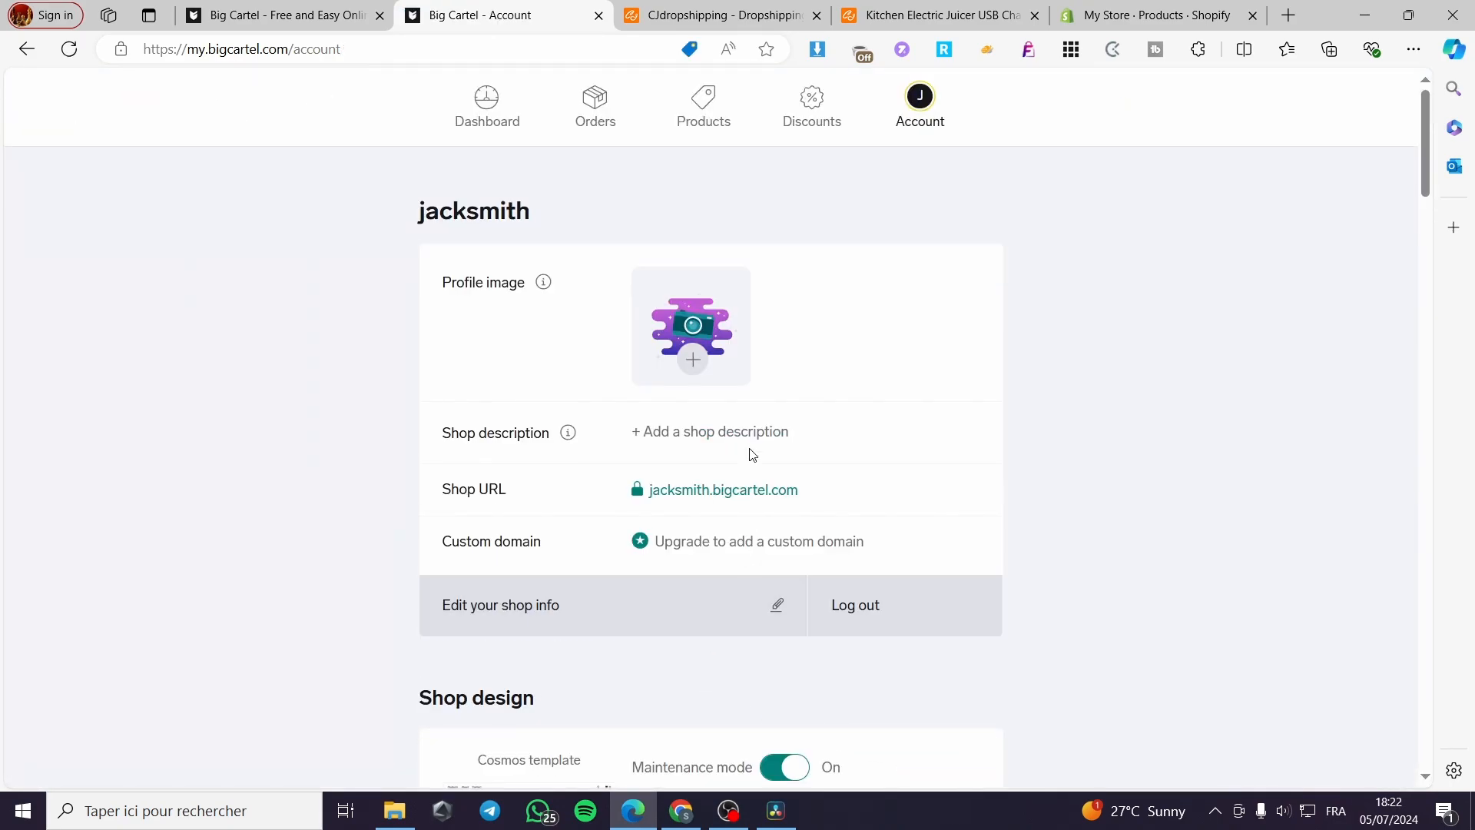
# Step: Open the shop URL in a separate tab, check the live home page and T-shirt product page, and close the tab
pyautogui.rightClick(732, 492)
pyautogui.click(776, 504)
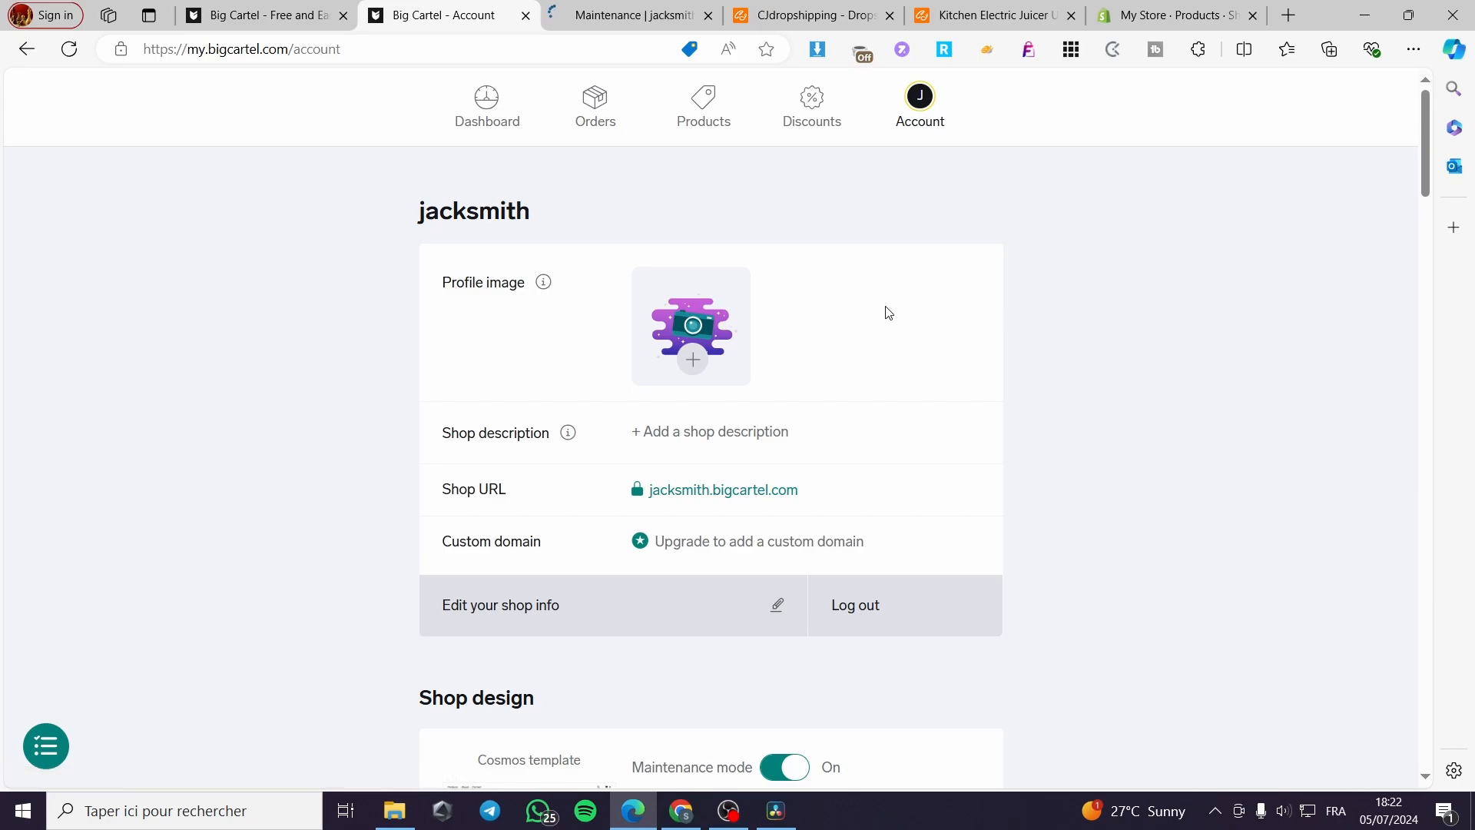
pyautogui.click(604, 17)
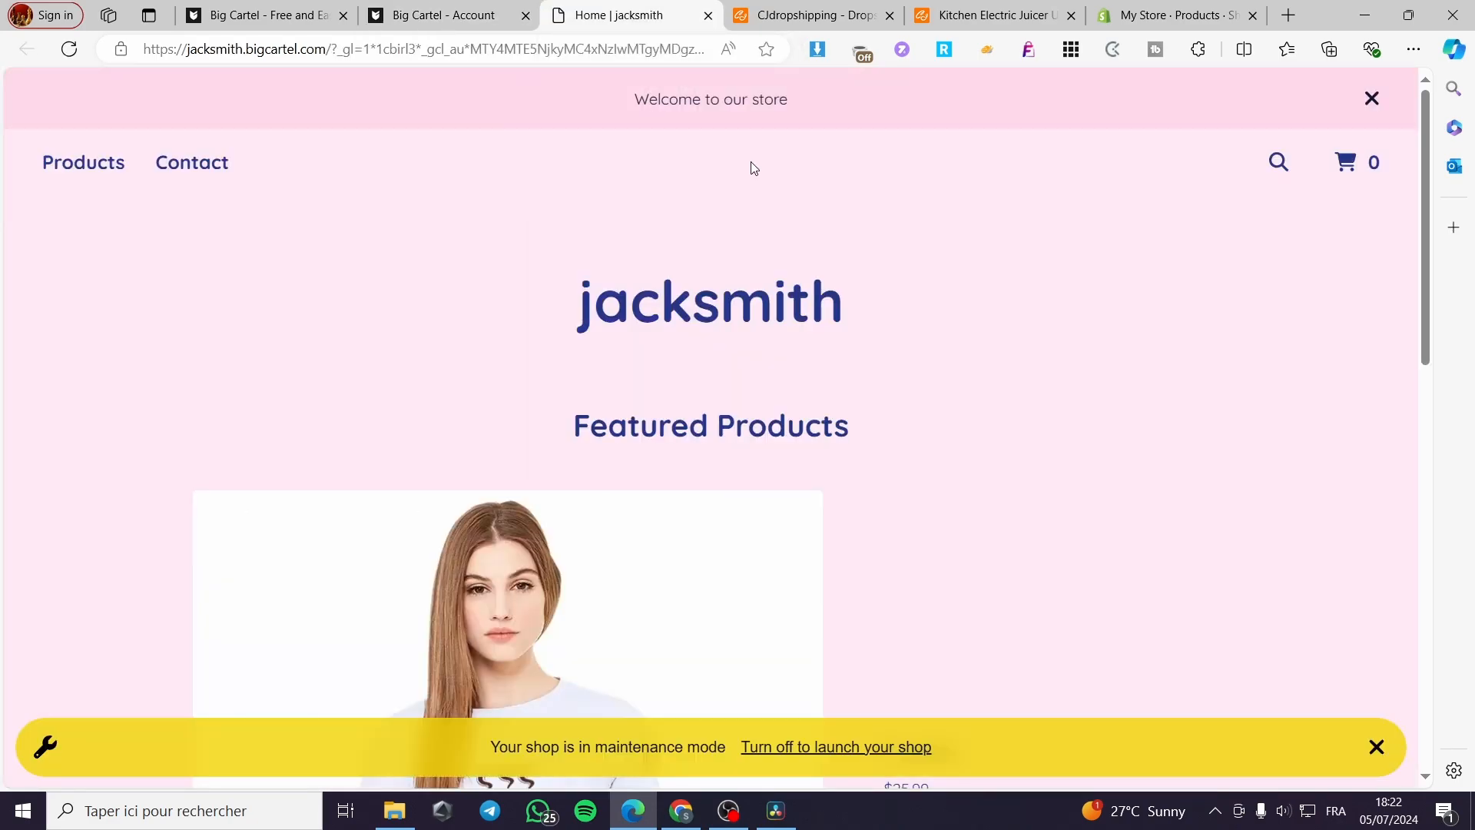
pyautogui.scroll(-8, 783, 300)
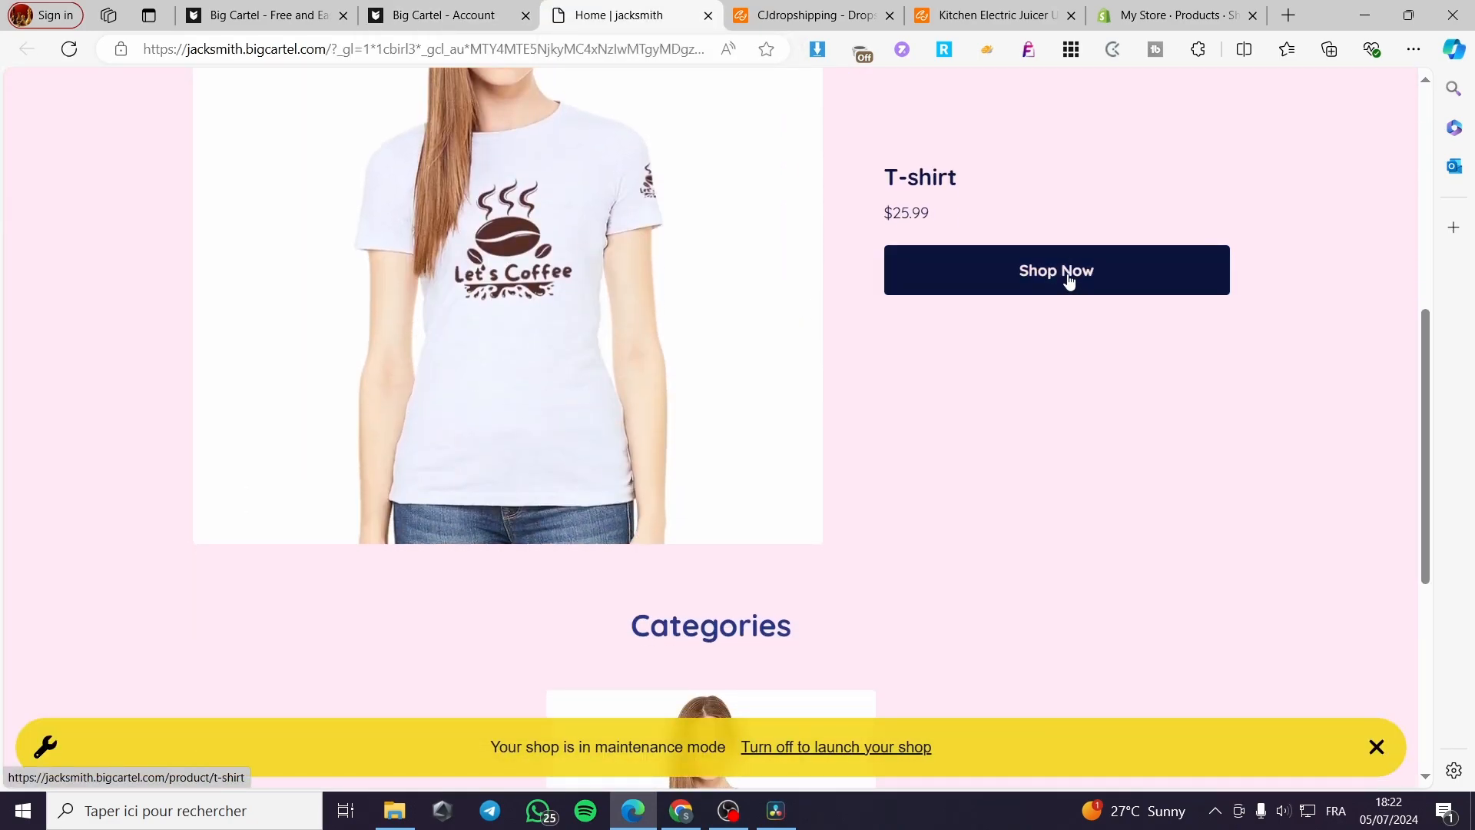
pyautogui.click(1069, 281)
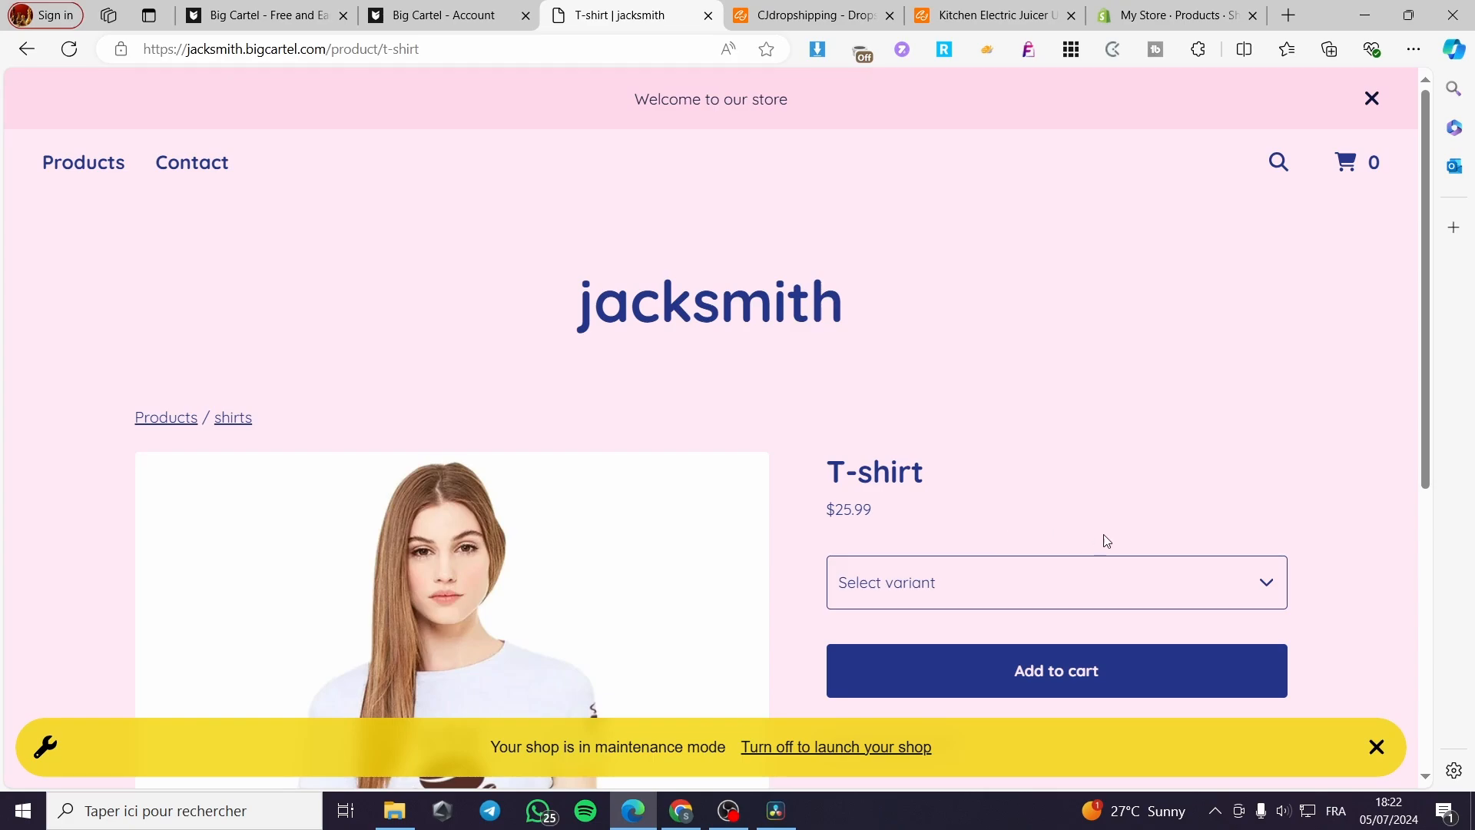
pyautogui.click(708, 15)
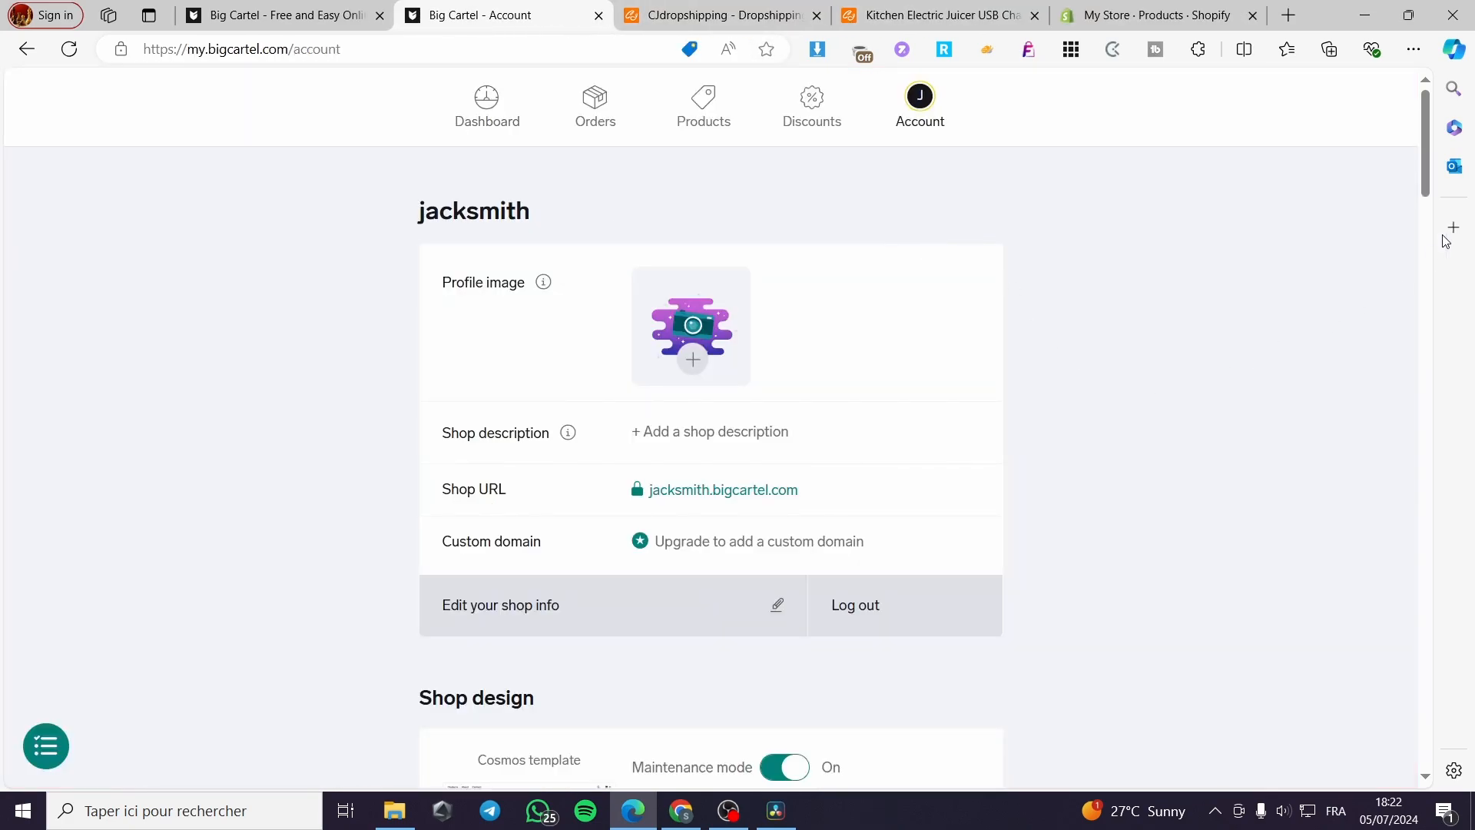
# Step: Open the payment options setup from the account's Get paid section
pyautogui.moveTo(1423, 132); pyautogui.dragTo(1433, 352)
pyautogui.scroll(-1, 574, 577)
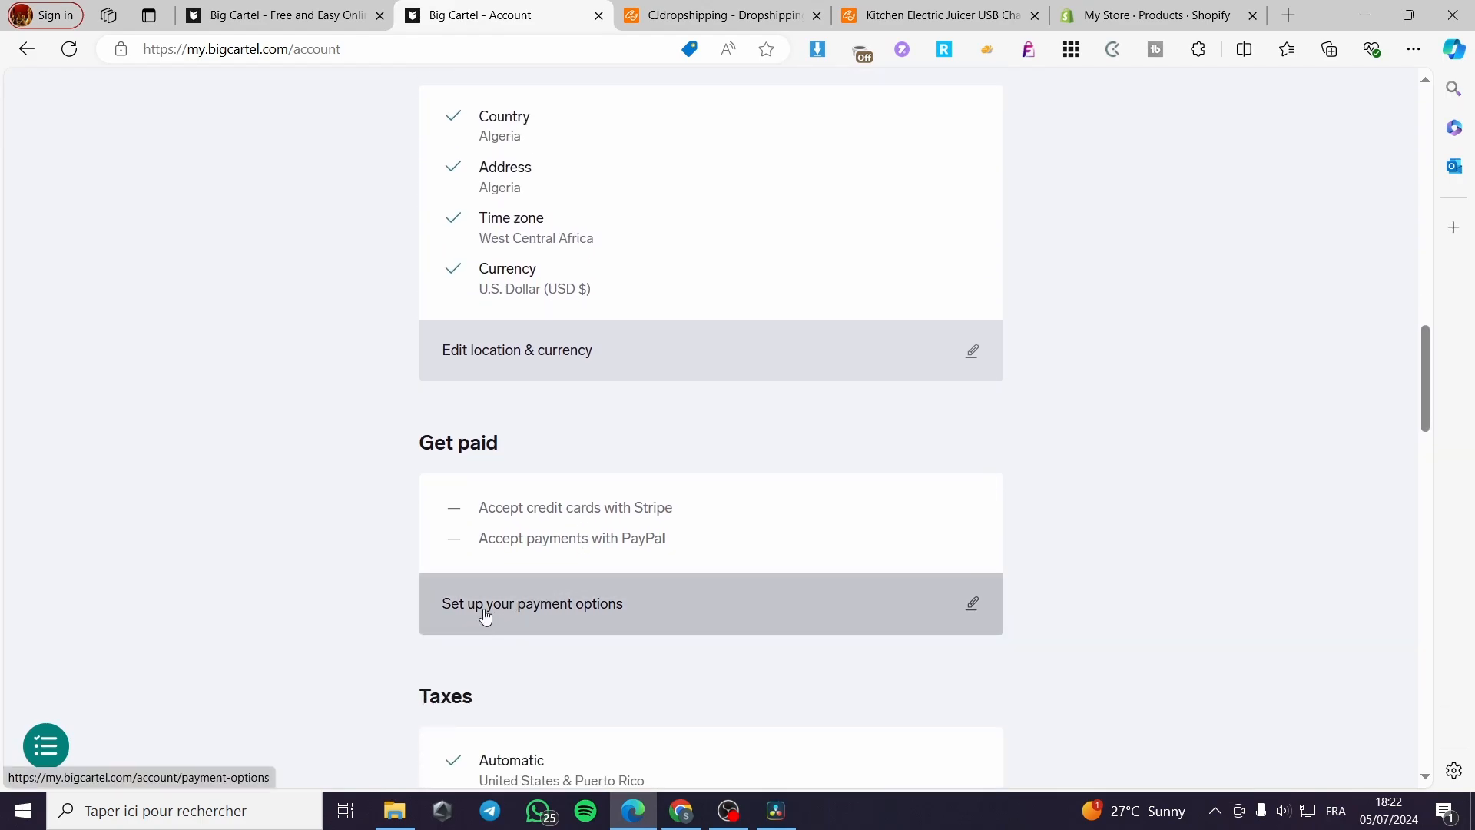
pyautogui.click(834, 628)
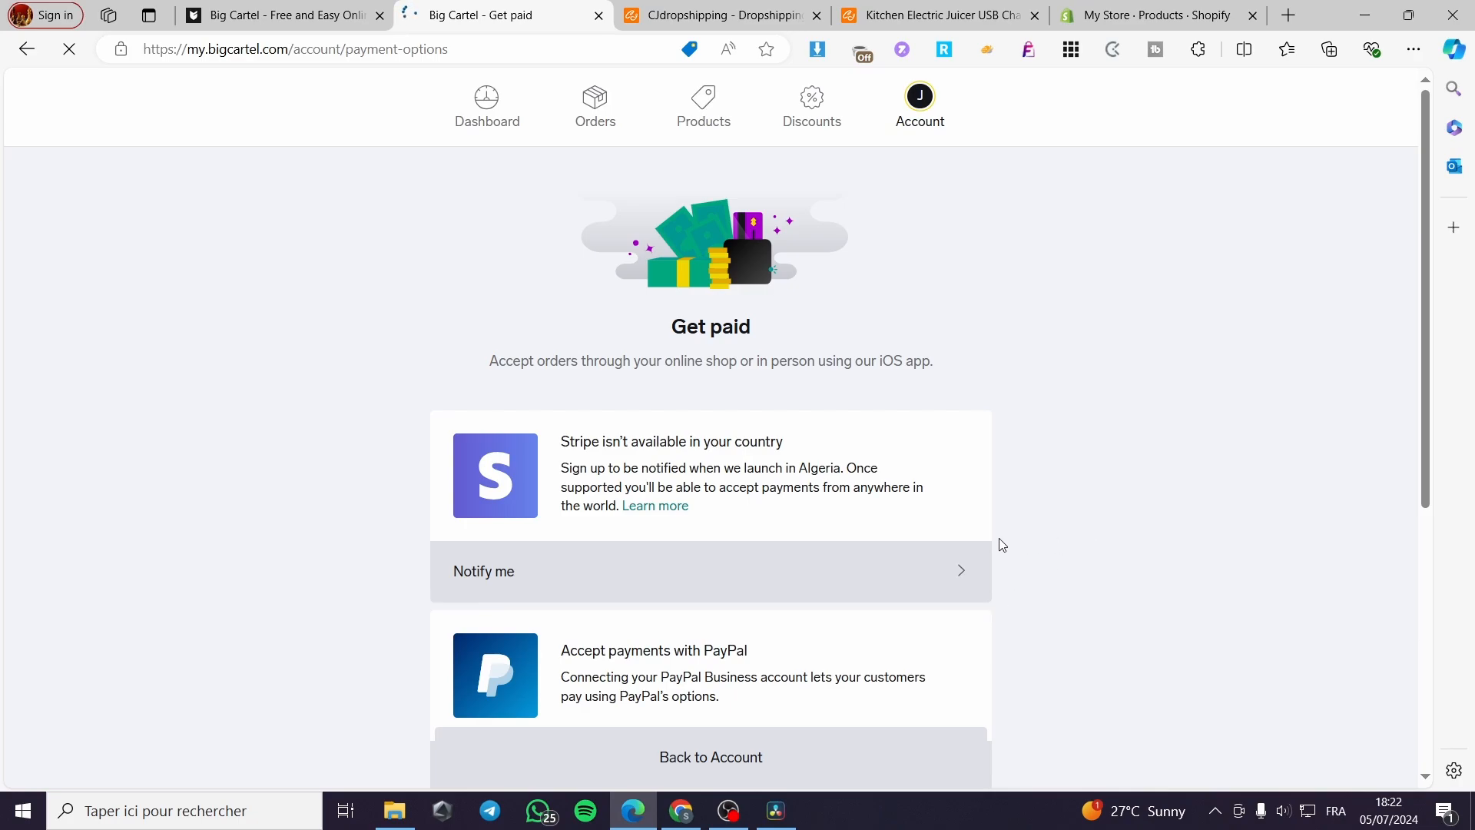
# Step: Review the Stripe and PayPal options on the Get paid page and return to the account page
pyautogui.scroll(-3, 1000, 540)
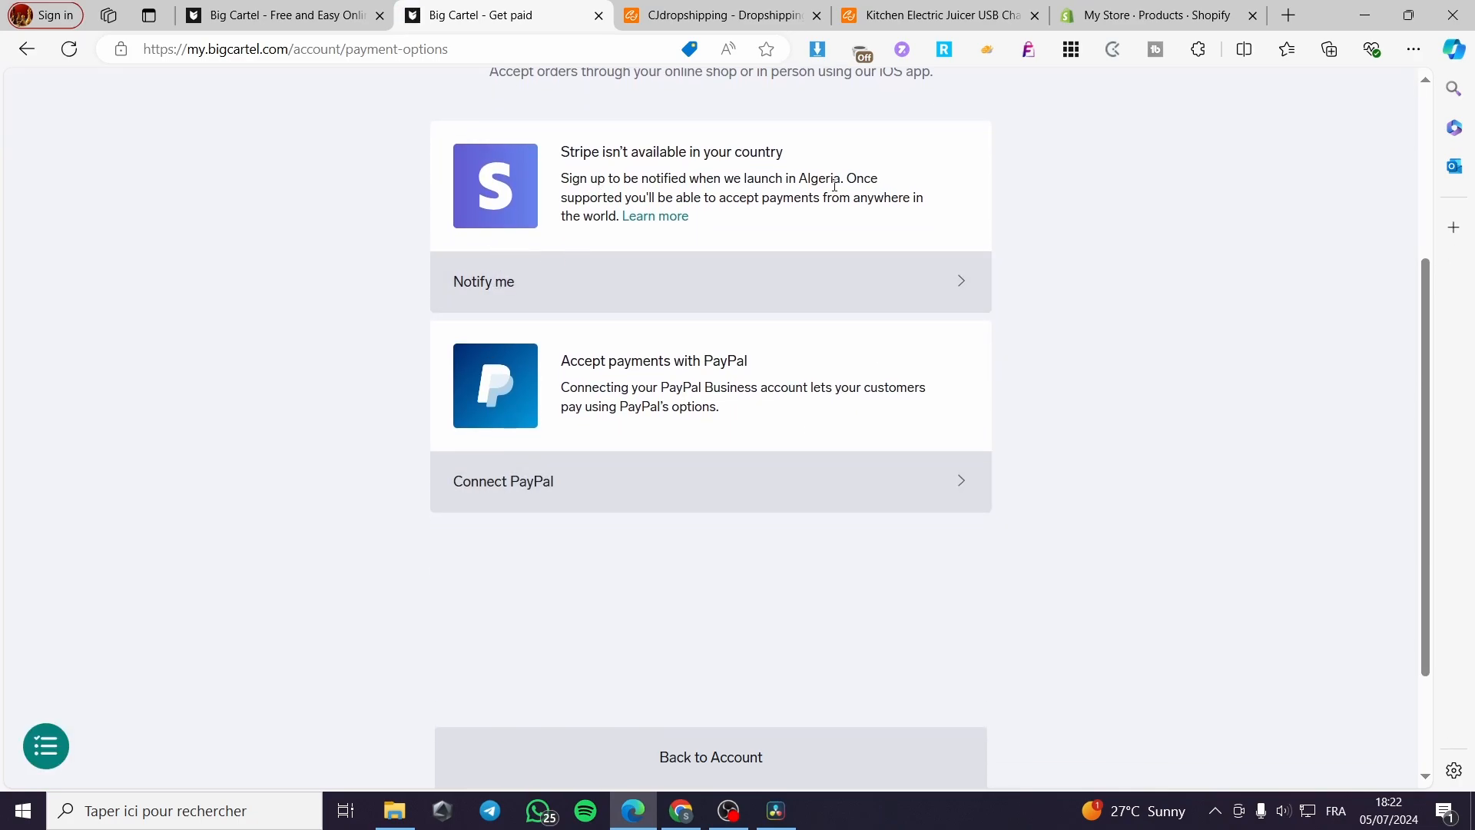
pyautogui.scroll(-1, 752, 242)
pyautogui.scroll(-1, 669, 227)
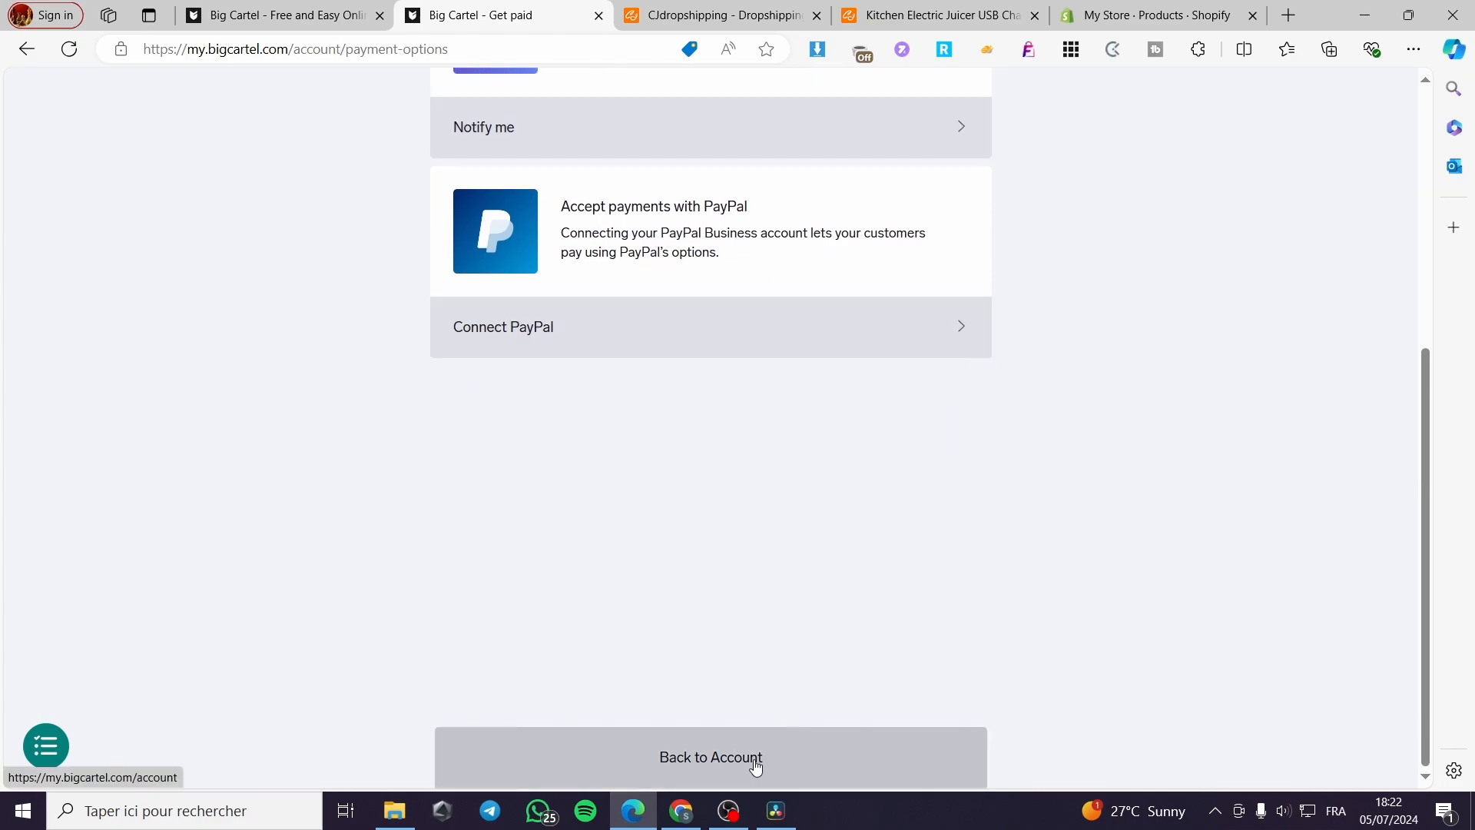
pyautogui.click(755, 765)
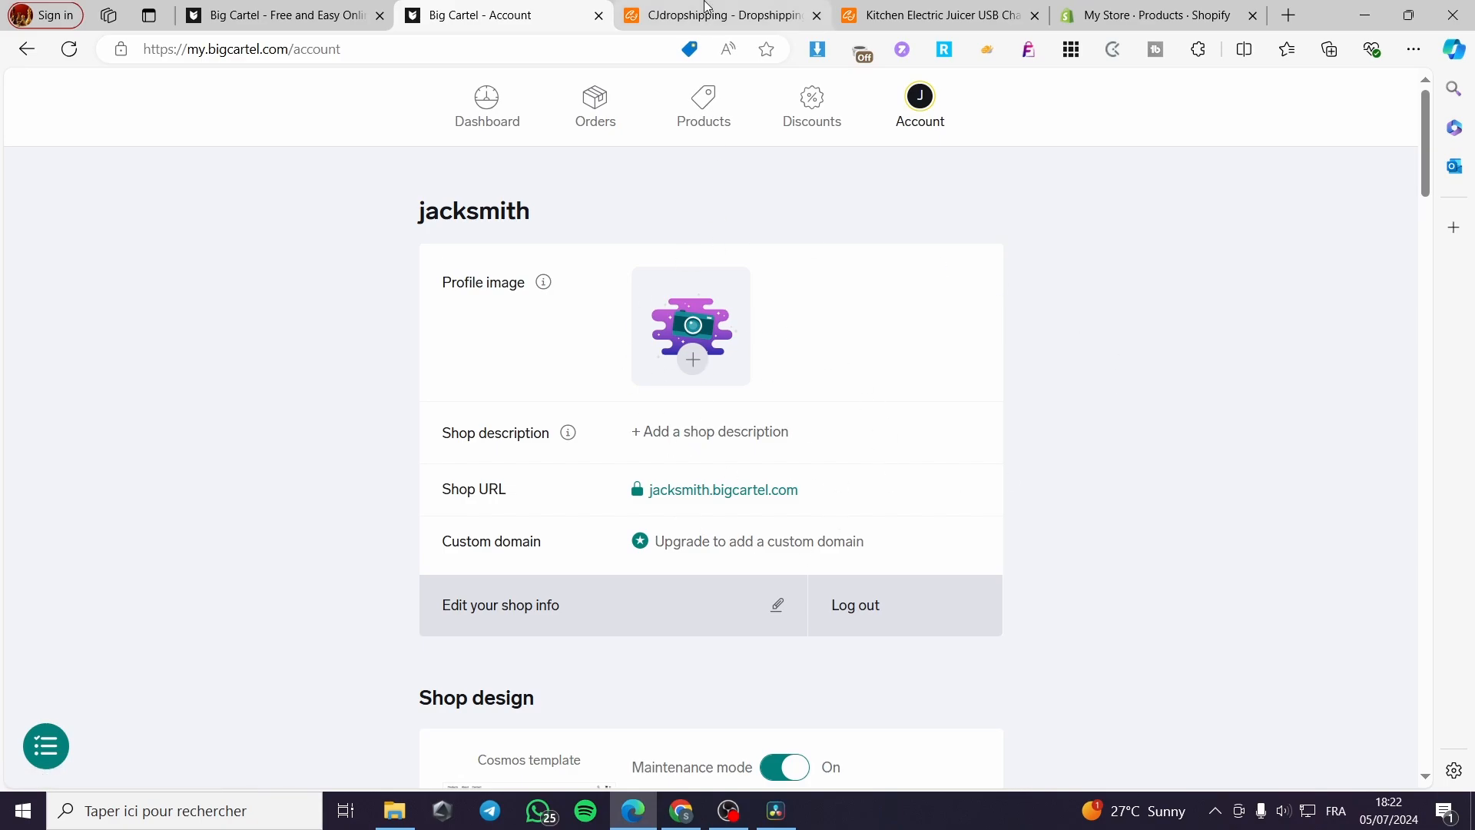
# Step: Browse the trending products on CJdropshipping and return to Big Cartel to view the shop's orders
pyautogui.click(705, 6)
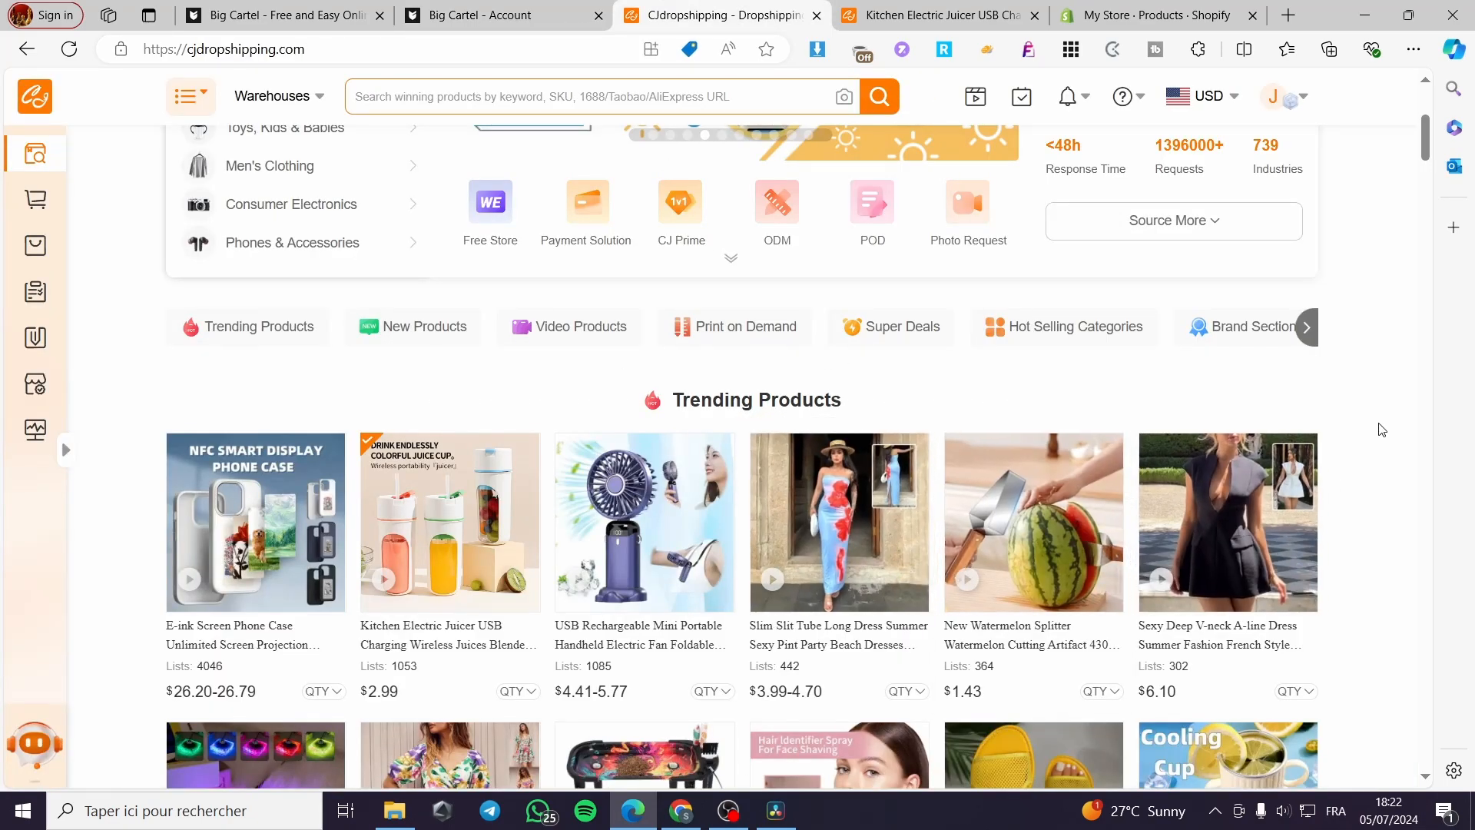
pyautogui.scroll(-4, 1381, 429)
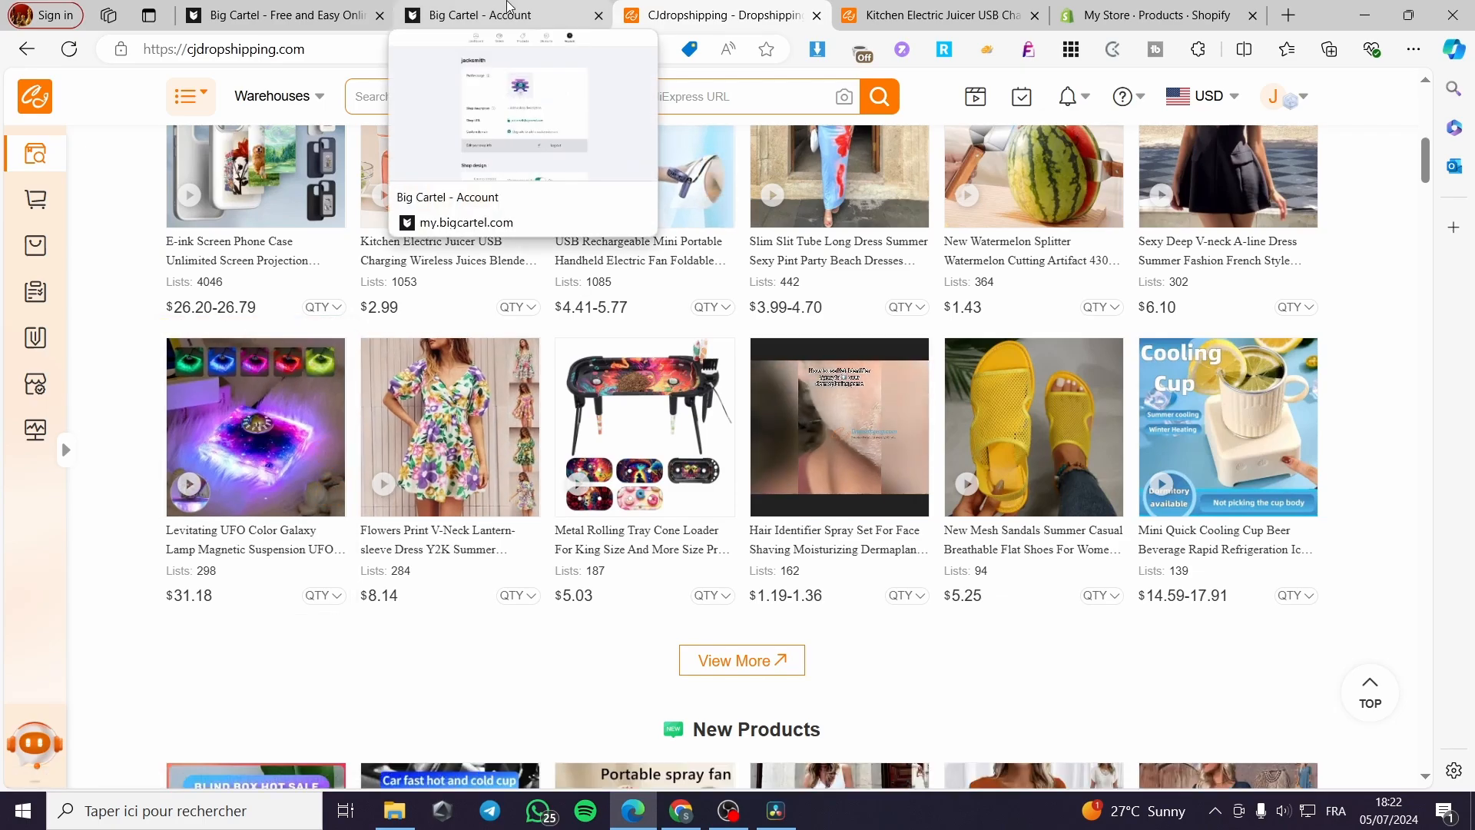
pyautogui.scroll(5, 643, 351)
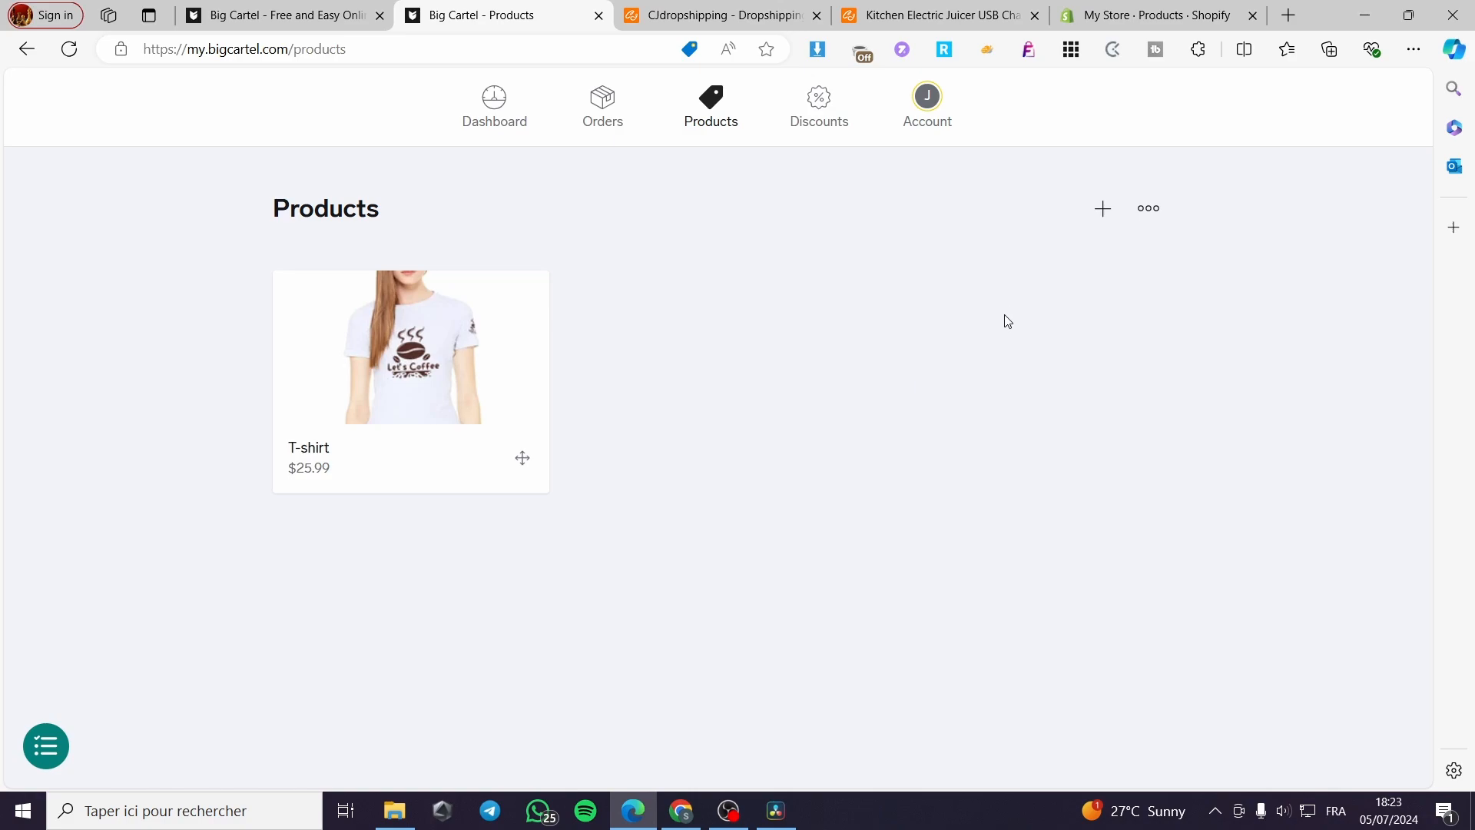
pyautogui.click(606, 106)
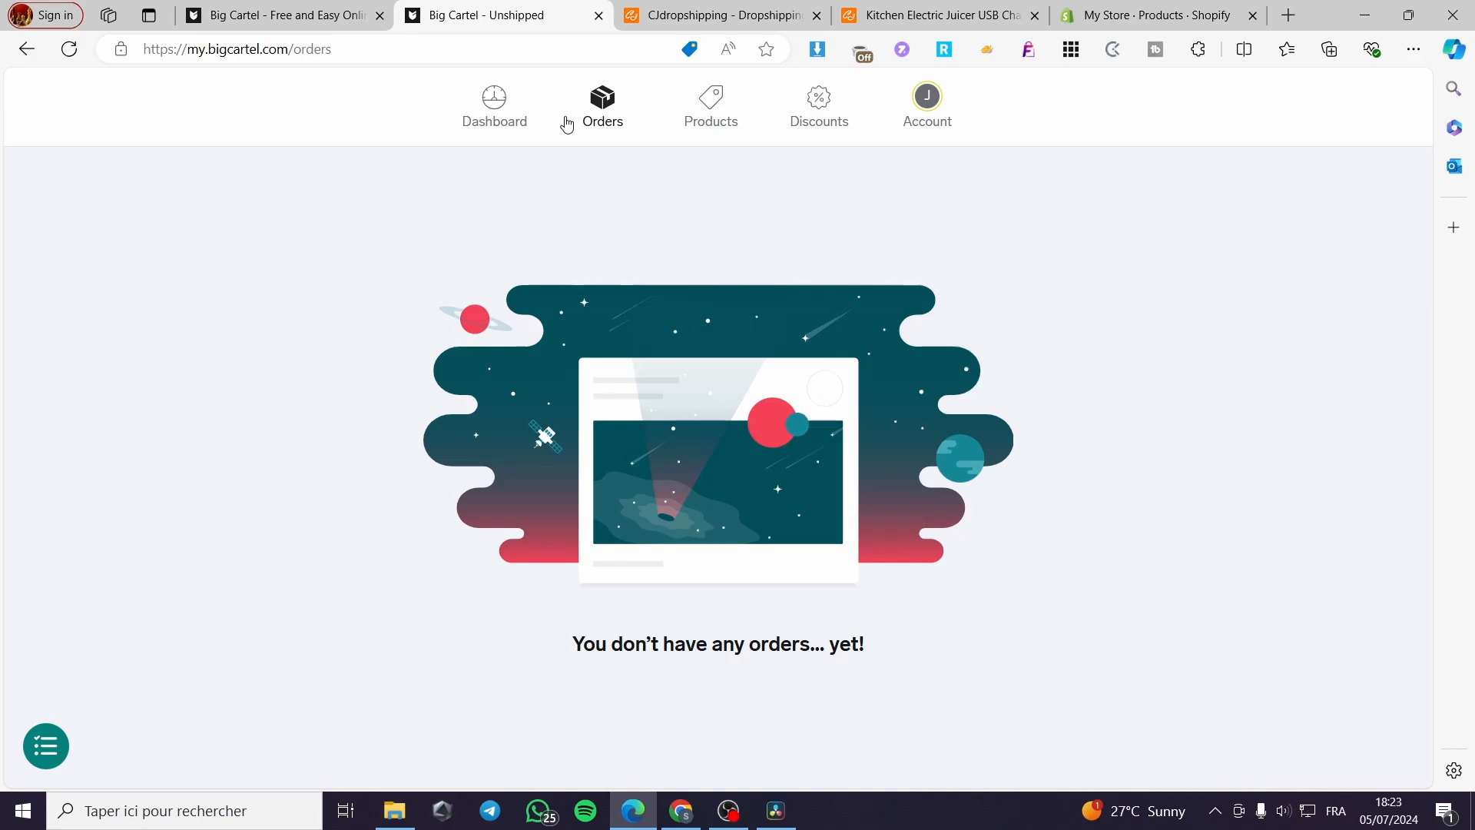
# Step: Switch to CJdropshipping and open the Kitchen Electric Juicer USB Charging product from Trending Products
pyautogui.click(696, 12)
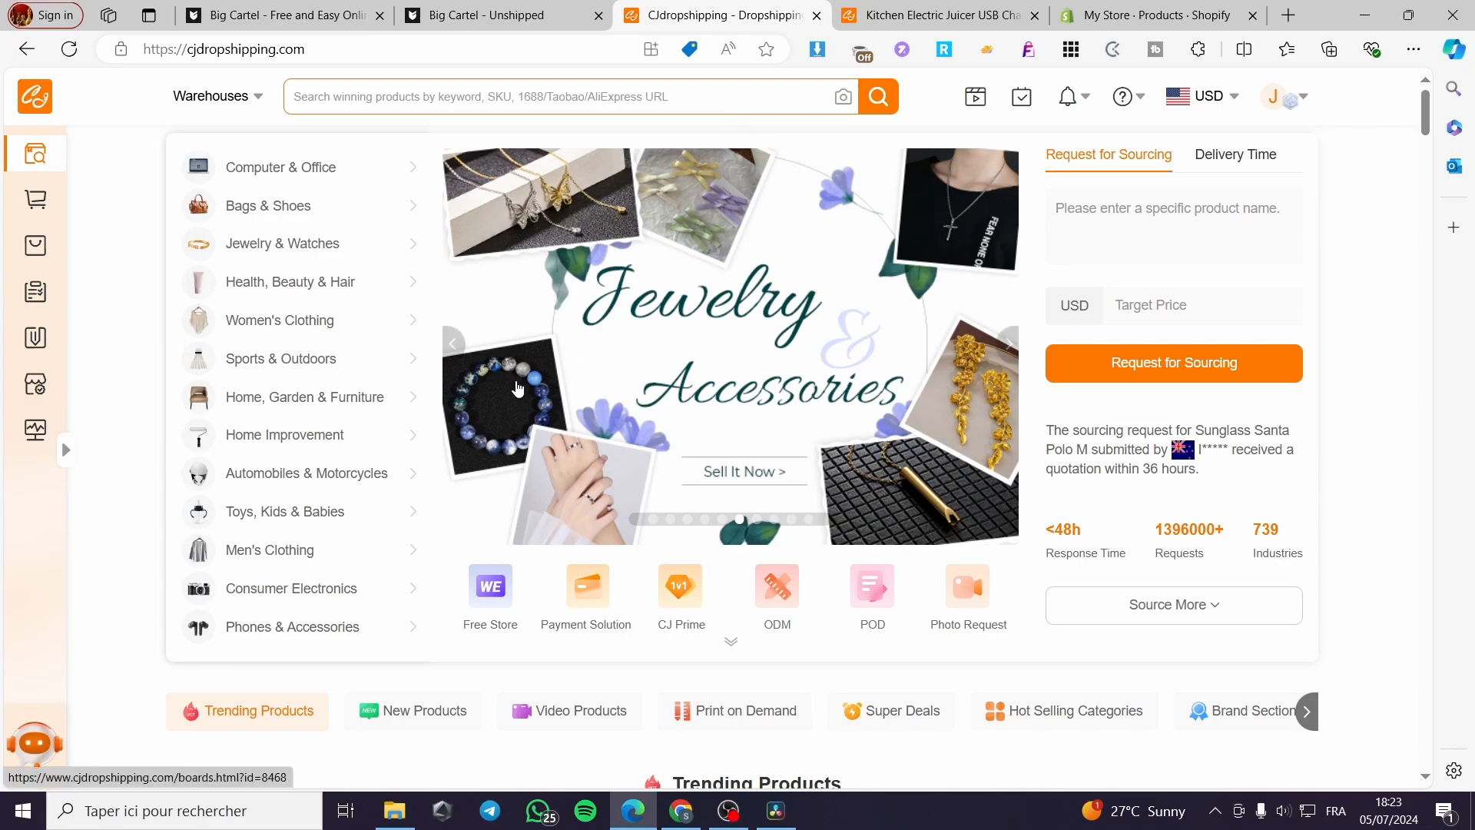
pyautogui.scroll(-4, 358, 592)
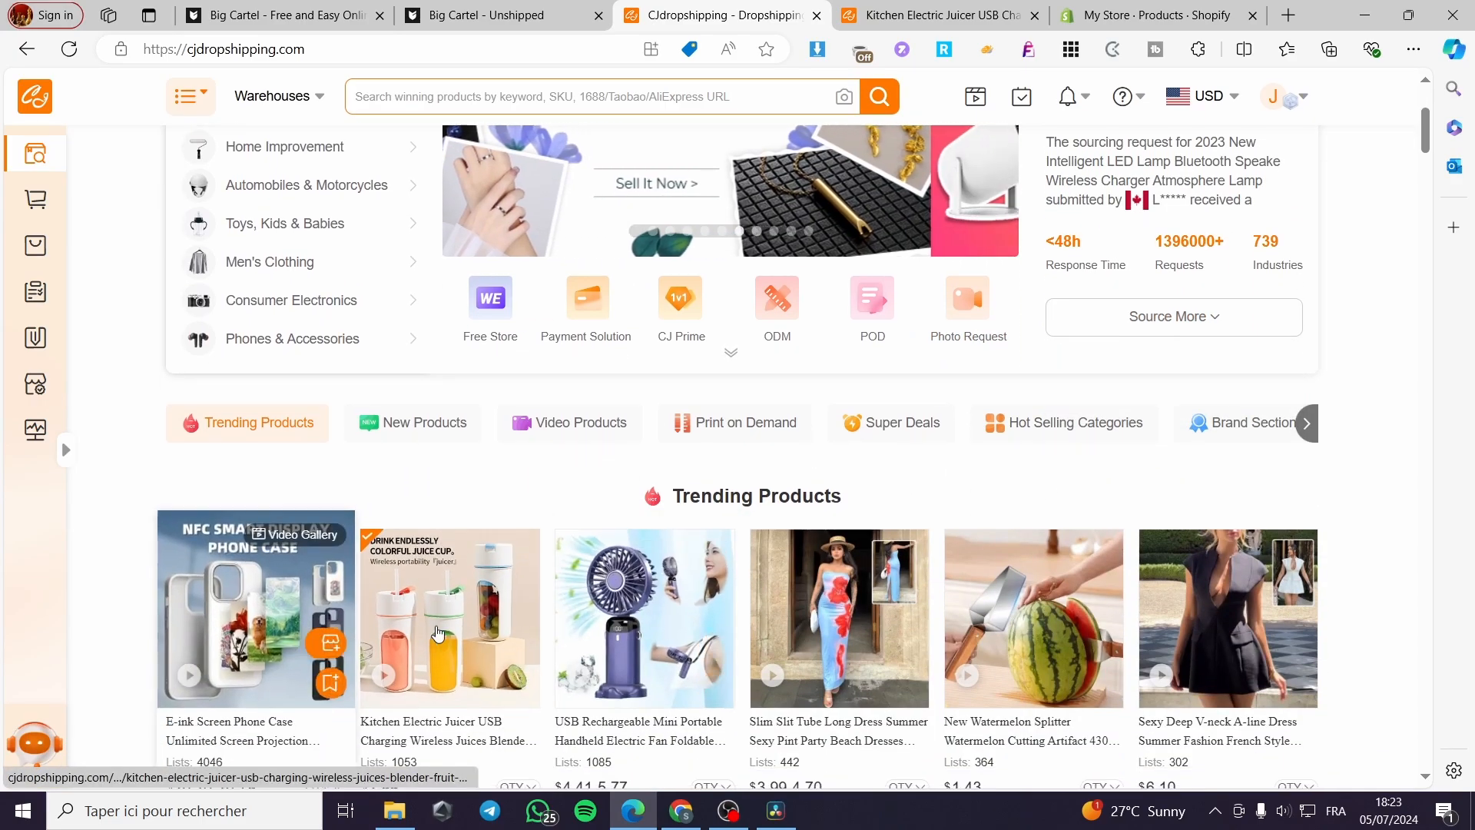
pyautogui.click(453, 622)
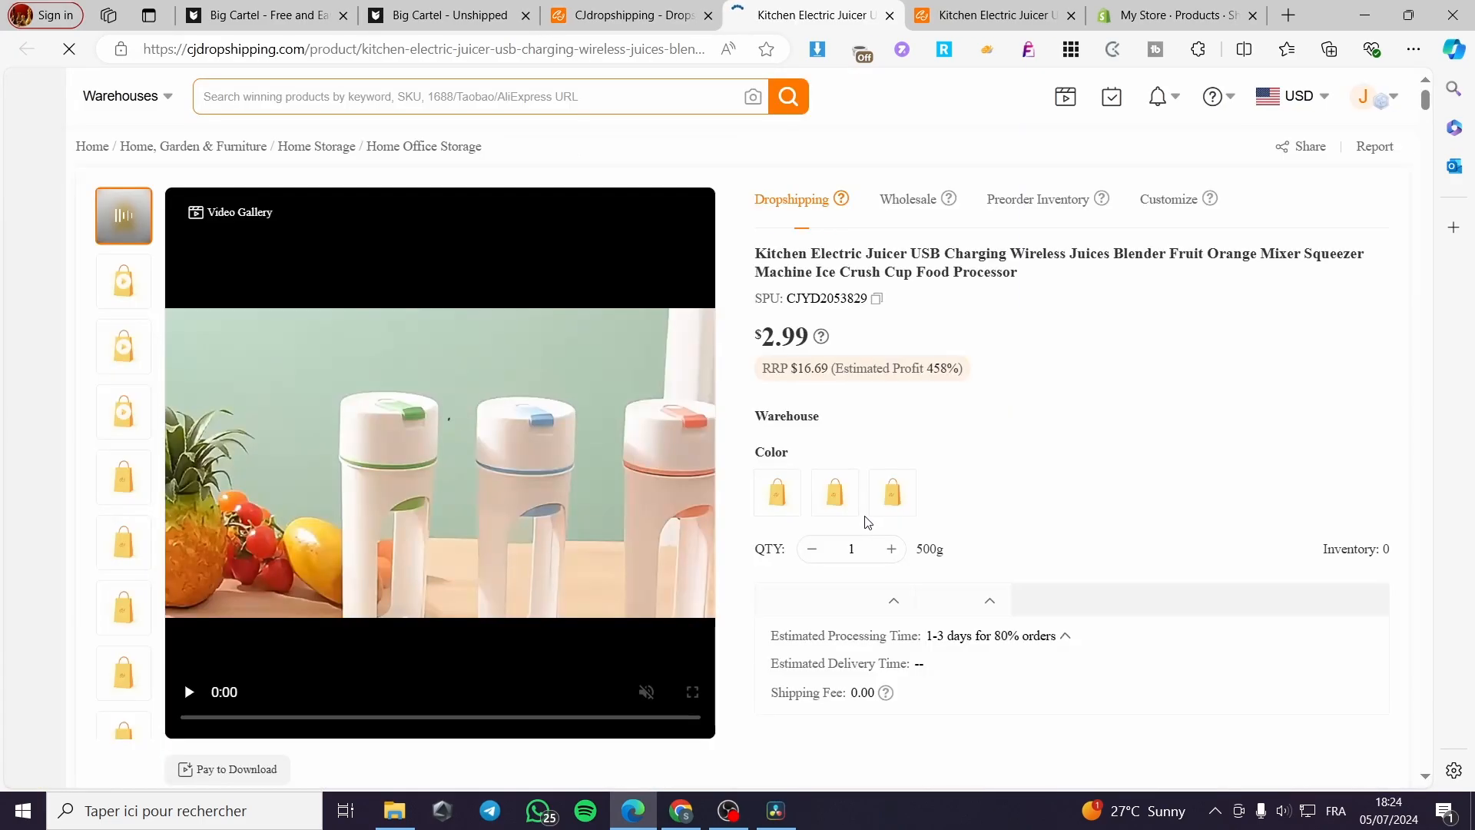